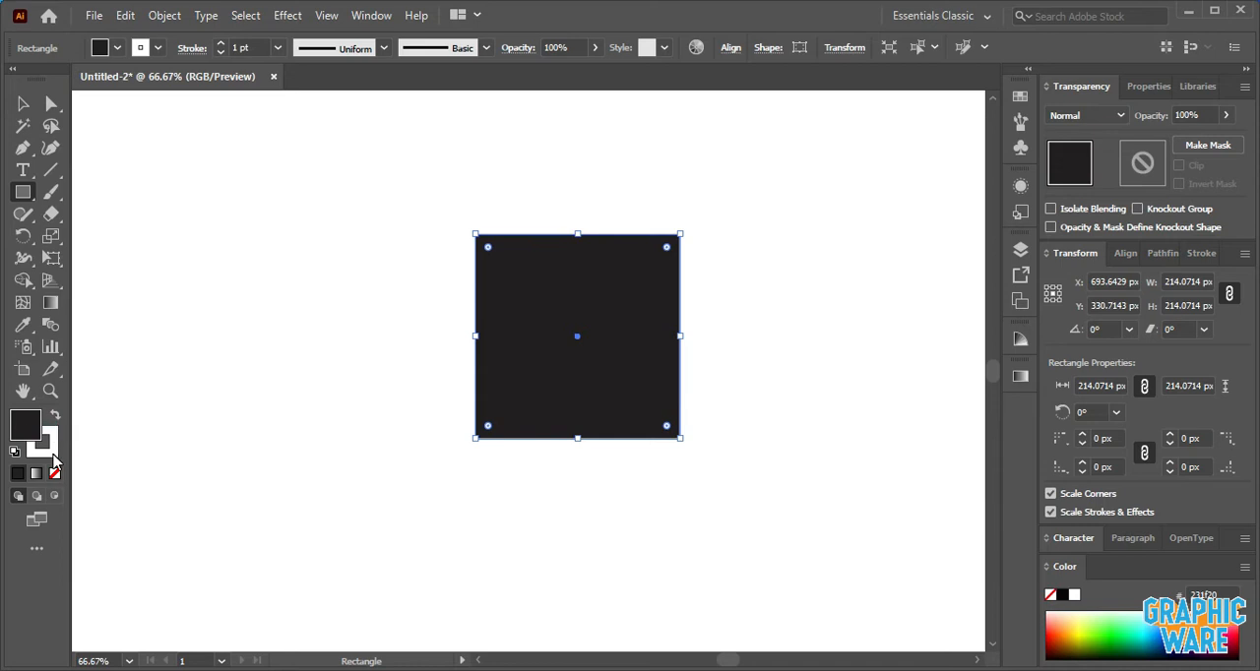
- Remove the square's stroke and narrow it from its right side to half width, about 107 px
{"action": "left_click", "coordinate": [55, 474]}
{"action": "left_click", "coordinate": [27, 421]}
{"action": "left_click", "coordinate": [23, 104]}
{"action": "left_click", "coordinate": [253, 225]}
{"action": "left_click", "coordinate": [582, 300]}
{"action": "left_click_drag", "start_coordinate": [679, 337], "coordinate": [581, 342]}
{"action": "left_click", "coordinate": [686, 365]}
- Copy the rectangle, paste the copy in front and rotate it 90° to form a cross
{"action": "left_click", "coordinate": [555, 354]}
{"action": "left_click", "coordinate": [126, 16]}
{"action": "left_click", "coordinate": [189, 104]}
{"action": "left_click", "coordinate": [128, 16]}
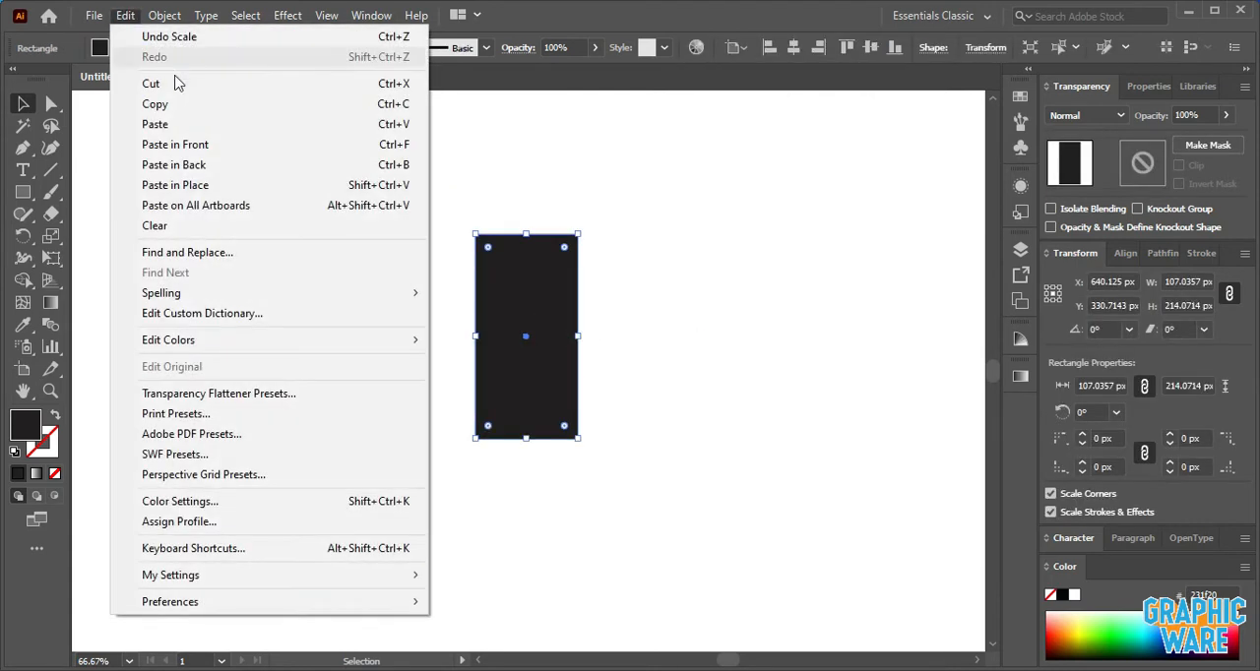
{"action": "left_click", "coordinate": [225, 148]}
{"action": "left_click_drag", "start_coordinate": [584, 226], "coordinate": [681, 418]}
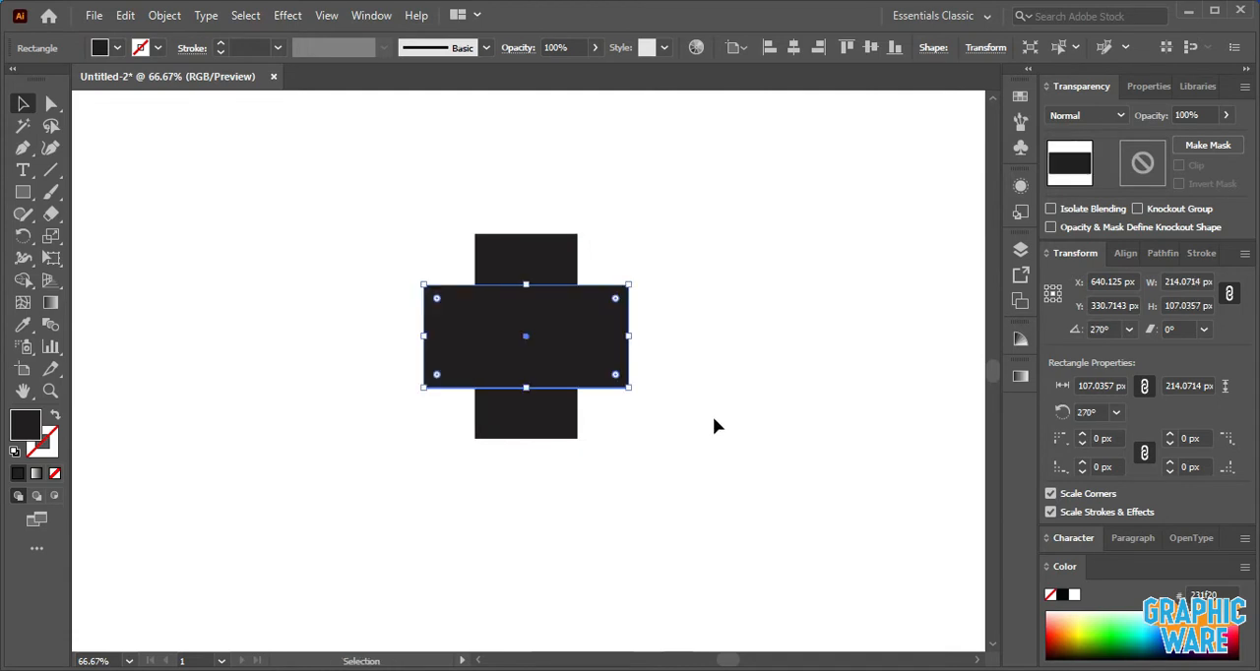
{"action": "left_click", "coordinate": [714, 421]}
- Draw a circle about 53.5 px wide in the cross's upper-left notch and fill it light blue
{"action": "left_click", "coordinate": [23, 192]}
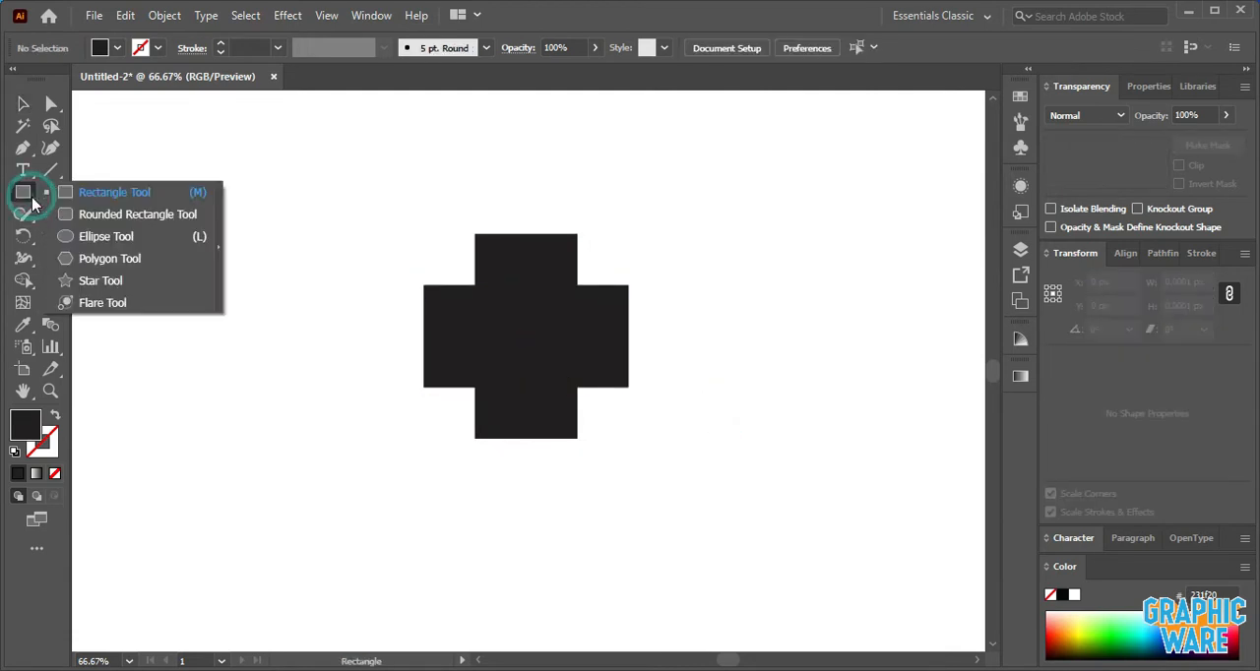
{"action": "left_click", "coordinate": [108, 238]}
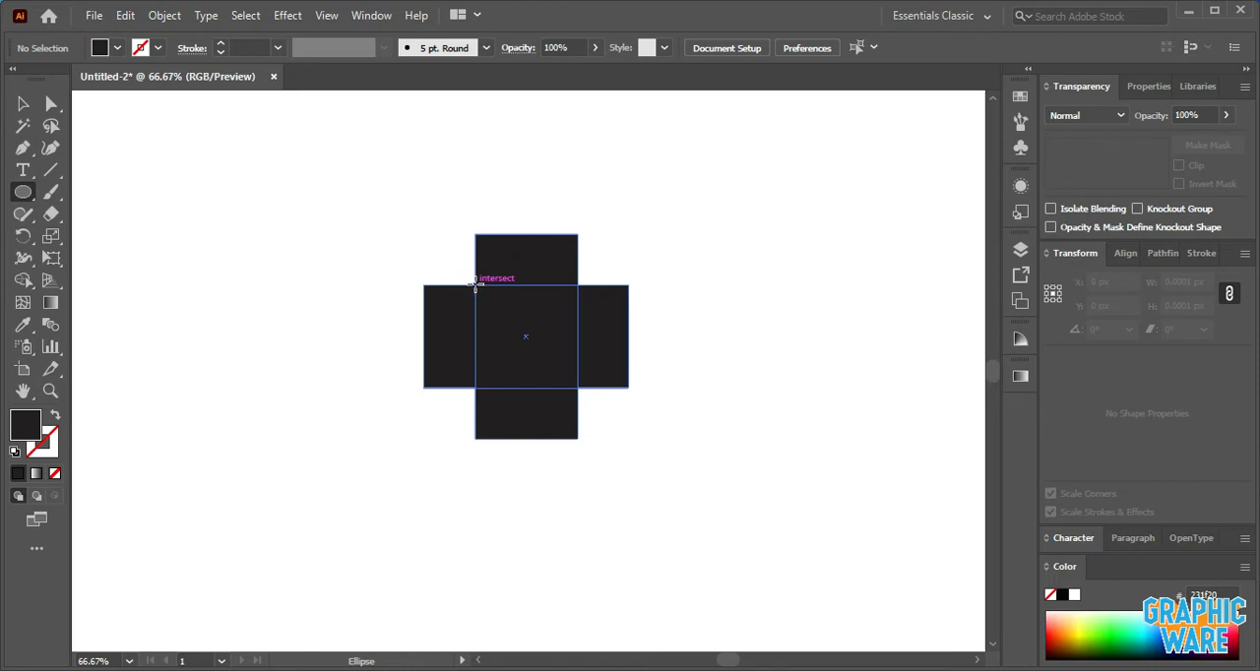
{"action": "mouse_move", "coordinate": [474, 282]}
{"action": "left_mouse_down"}
{"action": "mouse_move", "coordinate": [434, 276]}
{"action": "mouse_move", "coordinate": [424, 255]}
{"action": "left_mouse_up"}
{"action": "left_click", "coordinate": [117, 48]}
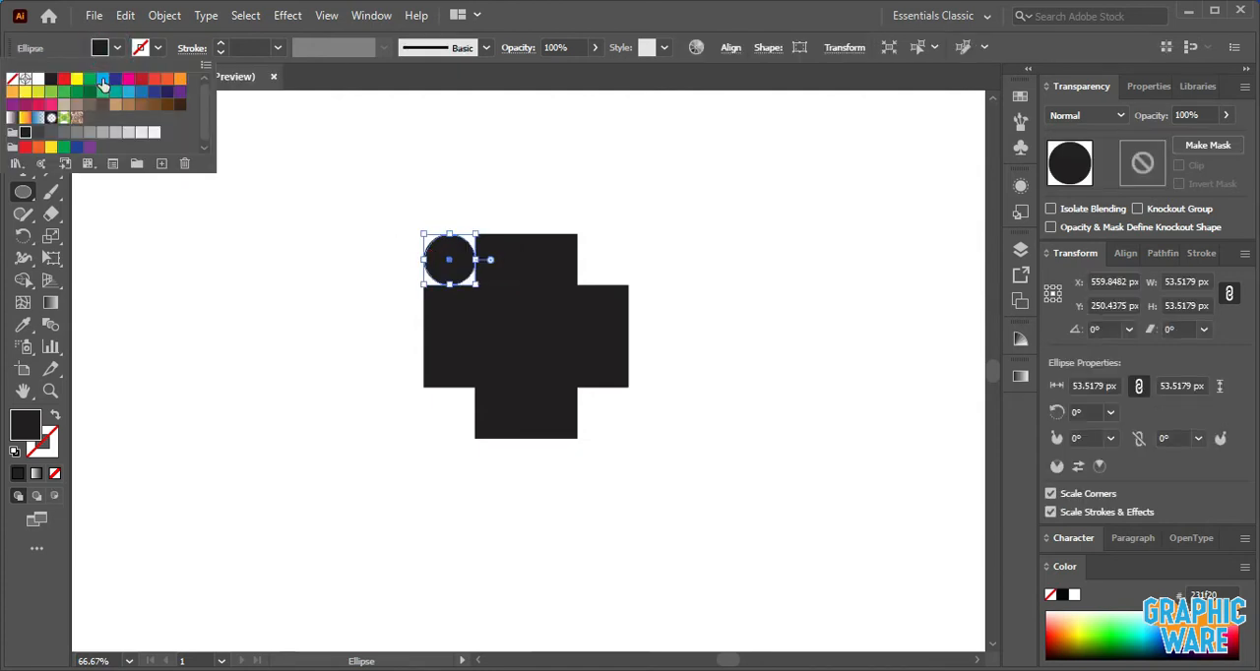
{"action": "left_click", "coordinate": [103, 77]}
{"action": "left_click", "coordinate": [309, 194]}
- Move the blue circle so it is centred on the cross's top edge
{"action": "key", "text": "v"}
{"action": "left_click", "coordinate": [304, 162]}
{"action": "left_click_drag", "start_coordinate": [456, 259], "coordinate": [529, 246]}
{"action": "left_click", "coordinate": [624, 200]}
- Rotate a copy of the blue circle by 360/4 about the cross's centre and repeat it twice, giving one circle per arm
{"action": "left_click", "coordinate": [547, 239]}
{"action": "key", "text": "r"}
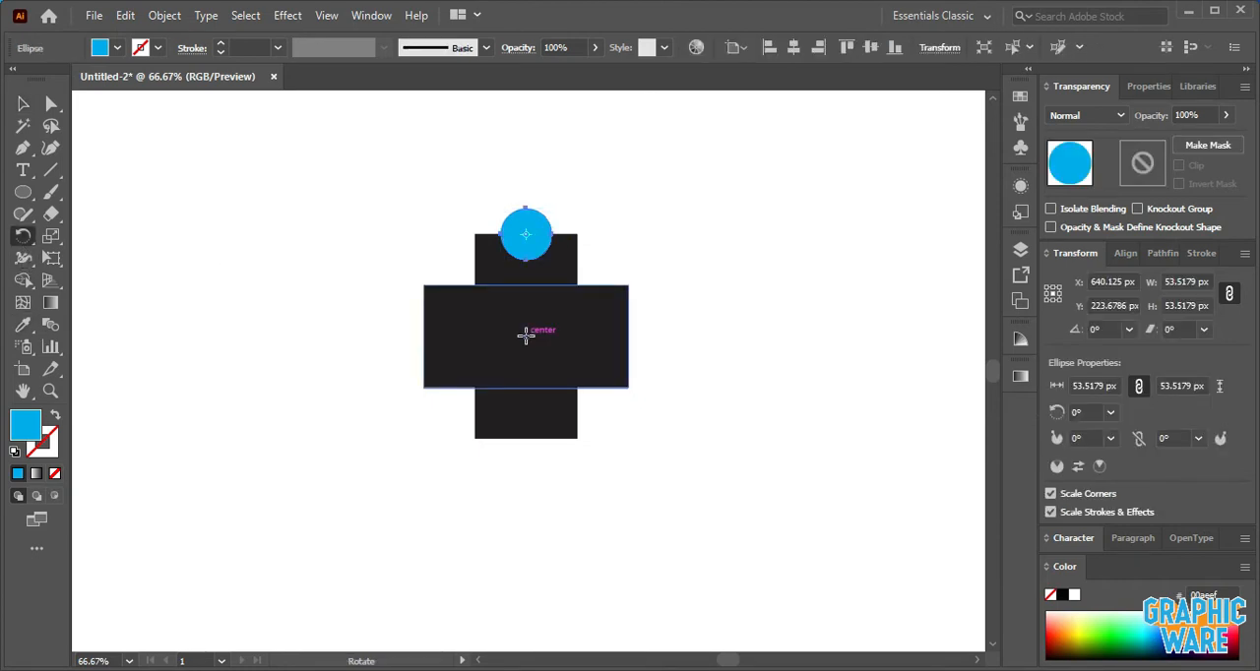
{"action": "left_click", "coordinate": [526, 336], "text": "alt"}
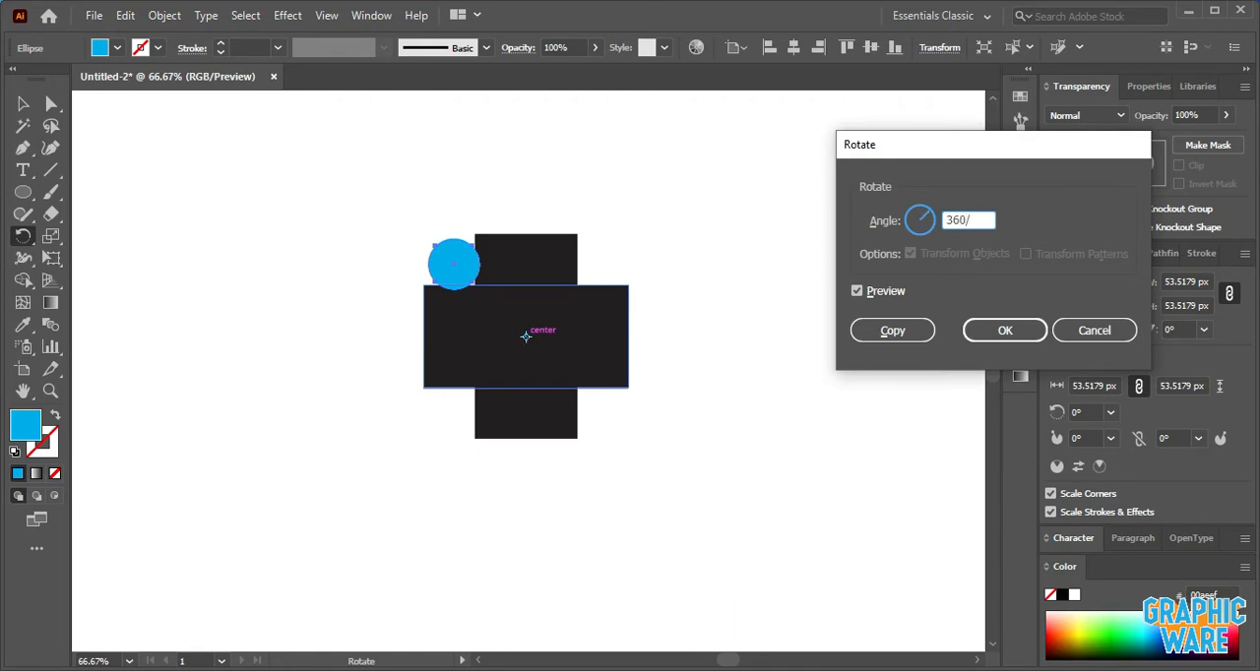
{"action": "type", "text": "360/4"}
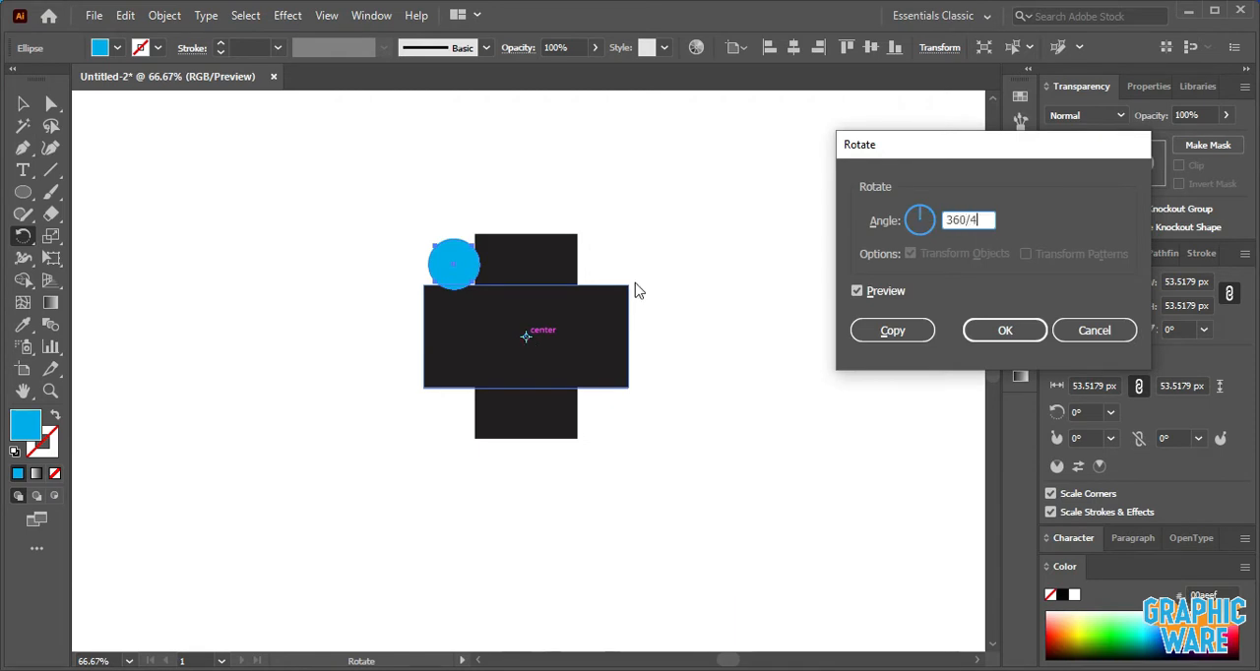
{"action": "left_click", "coordinate": [893, 331]}
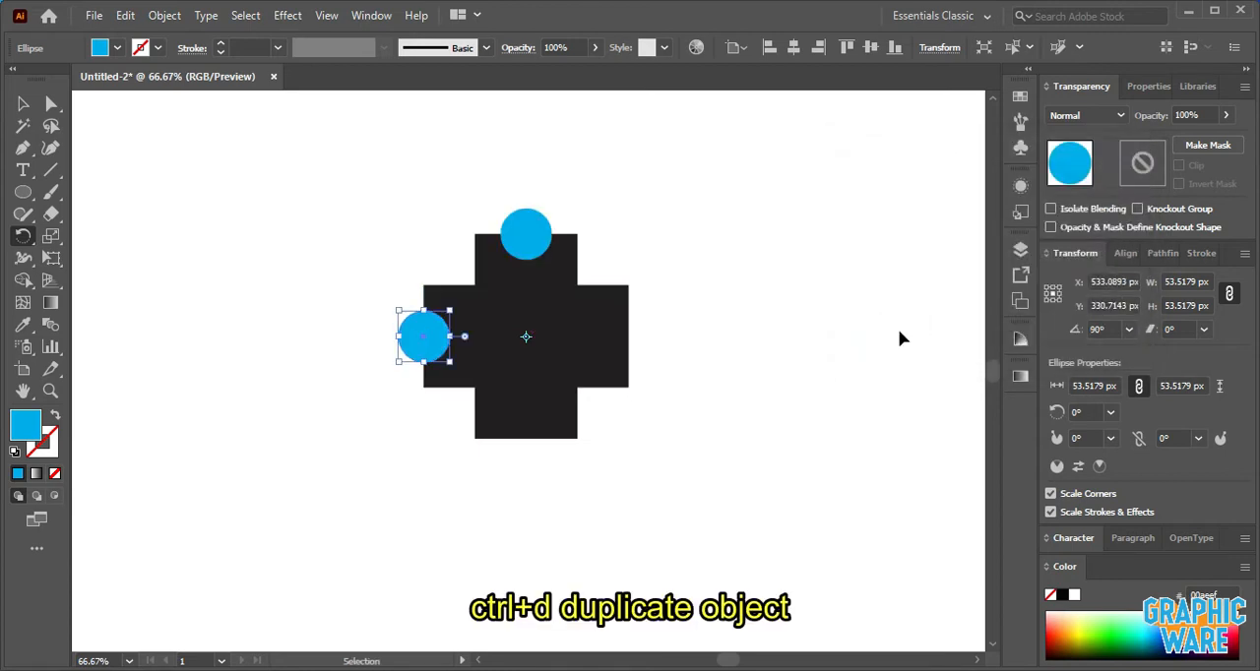
{"action": "key", "text": "ctrl+d"}
{"action": "key", "text": "ctrl+d"}
{"action": "left_click", "coordinate": [23, 103]}
{"action": "left_click", "coordinate": [151, 143]}
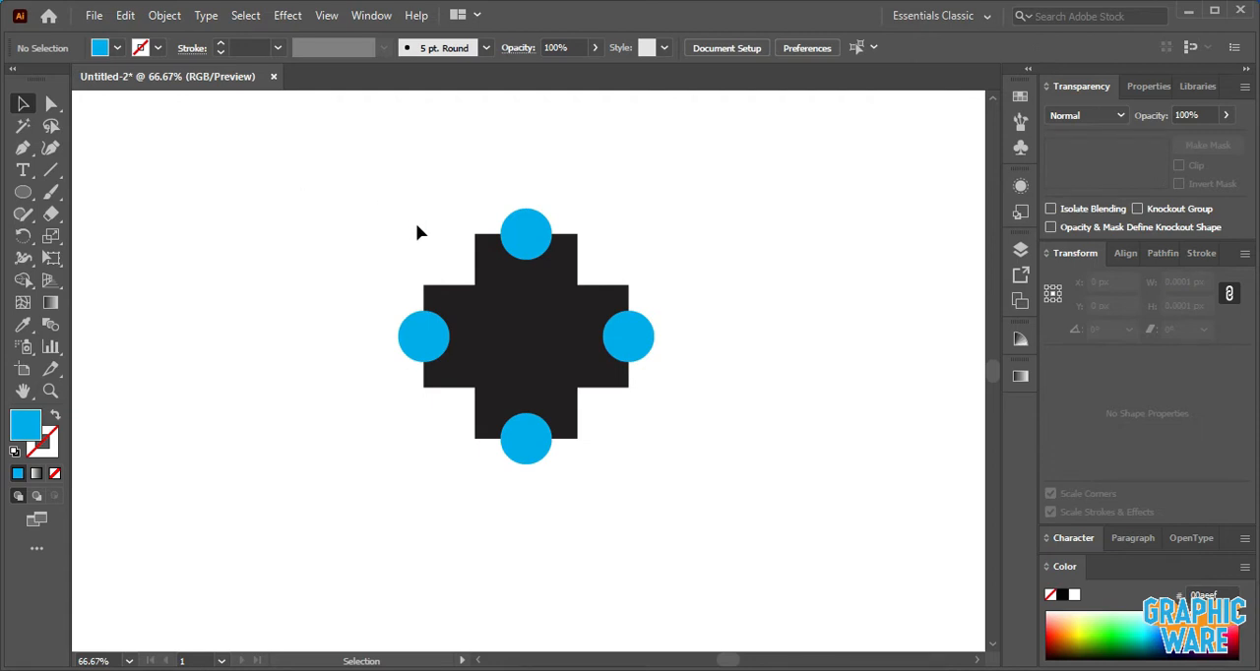
- Unite the two overlapping black rectangles into a single cross shape with Pathfinder
{"action": "left_click", "coordinate": [572, 338]}
{"action": "left_click", "coordinate": [492, 273], "text": "shift"}
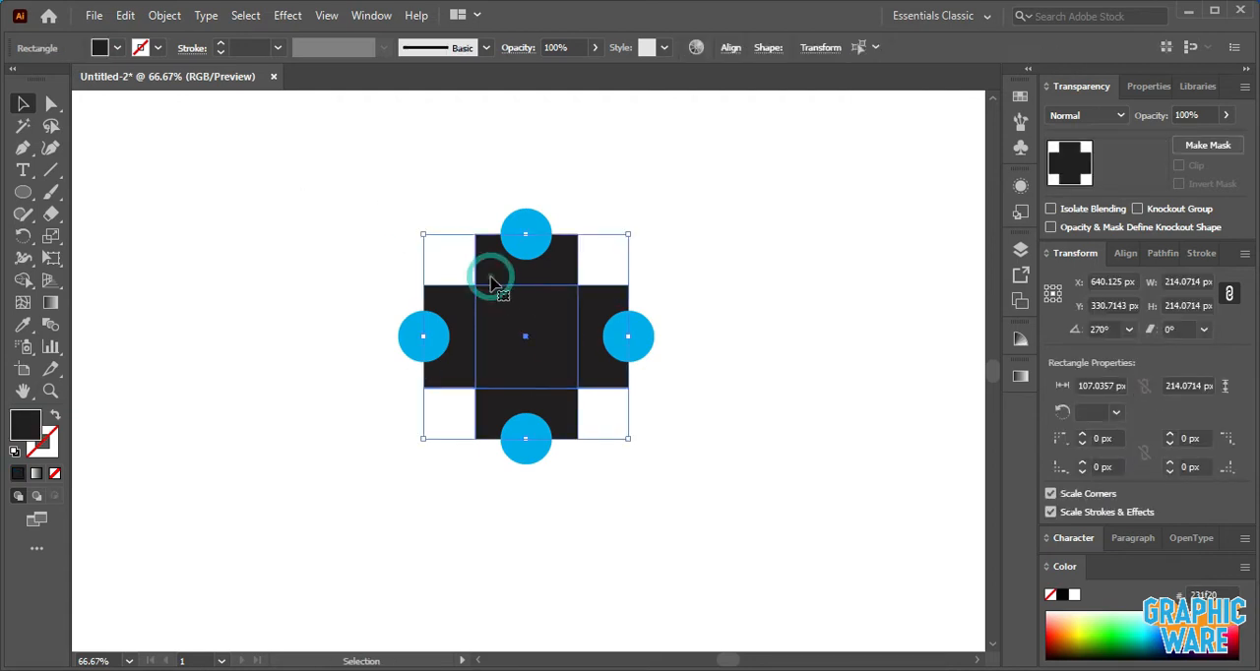
{"action": "left_click", "coordinate": [1160, 256]}
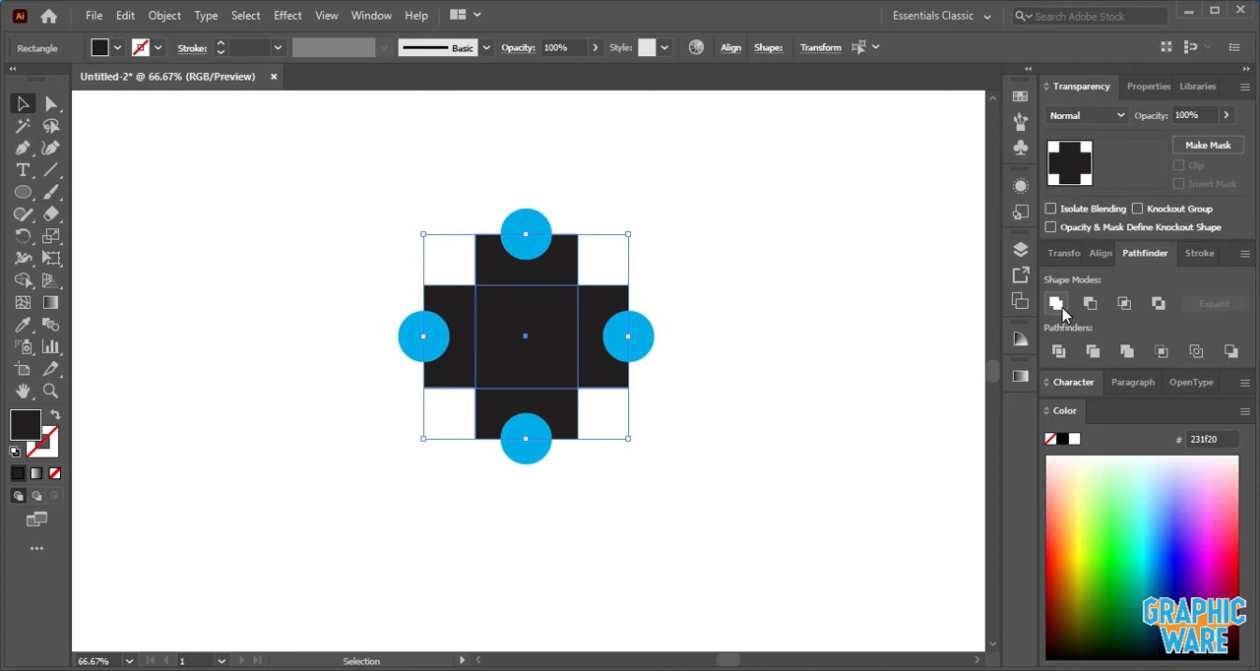
{"action": "left_click", "coordinate": [1057, 303]}
- Subtract the four blue circles from the black cross with Minus Front
{"action": "left_click", "coordinate": [332, 205]}
{"action": "left_click_drag", "start_coordinate": [332, 205], "coordinate": [744, 469]}
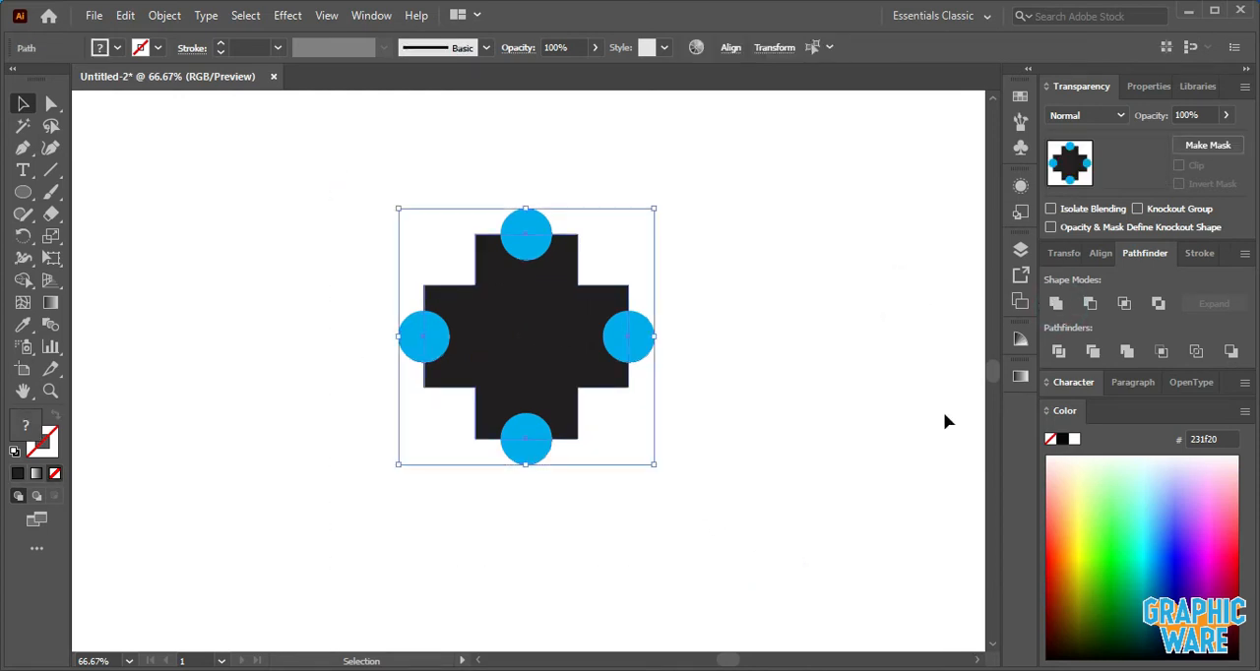
{"action": "left_click", "coordinate": [1091, 305]}
{"action": "left_click", "coordinate": [878, 306]}
- Round all corners of the notched cross as far as they go to give it gear-like teeth
{"action": "left_click", "coordinate": [522, 308]}
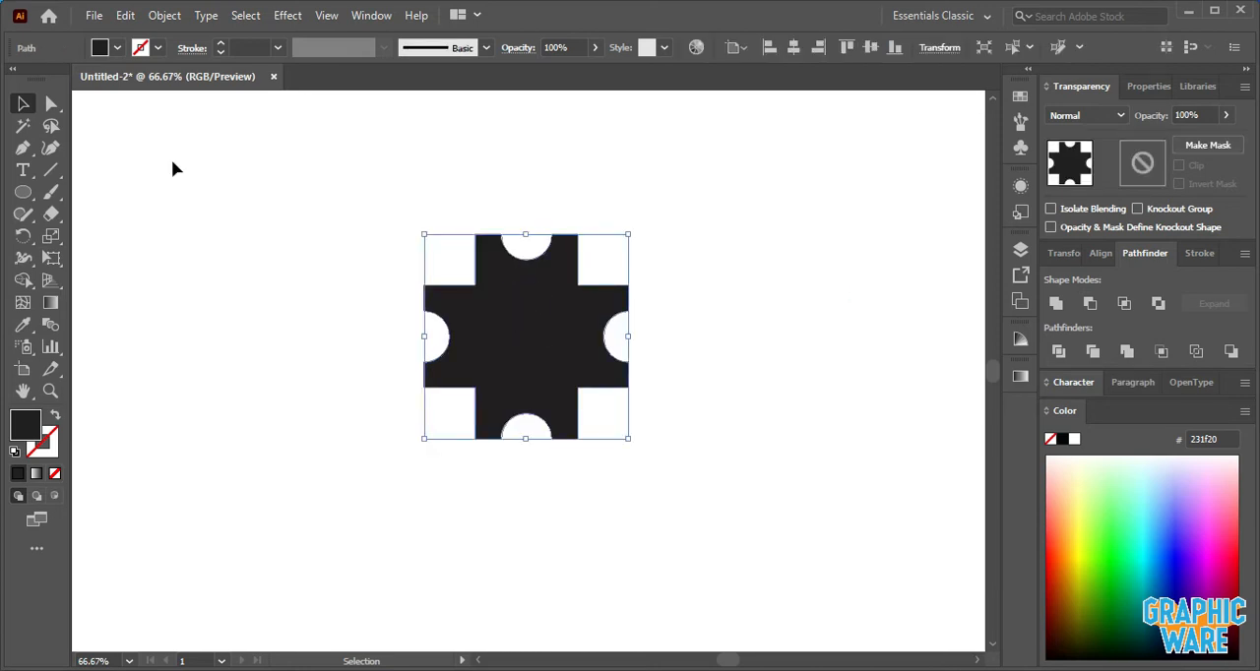
{"action": "left_click", "coordinate": [52, 104]}
{"action": "left_click_drag", "start_coordinate": [489, 254], "coordinate": [588, 334]}
{"action": "left_click", "coordinate": [23, 102]}
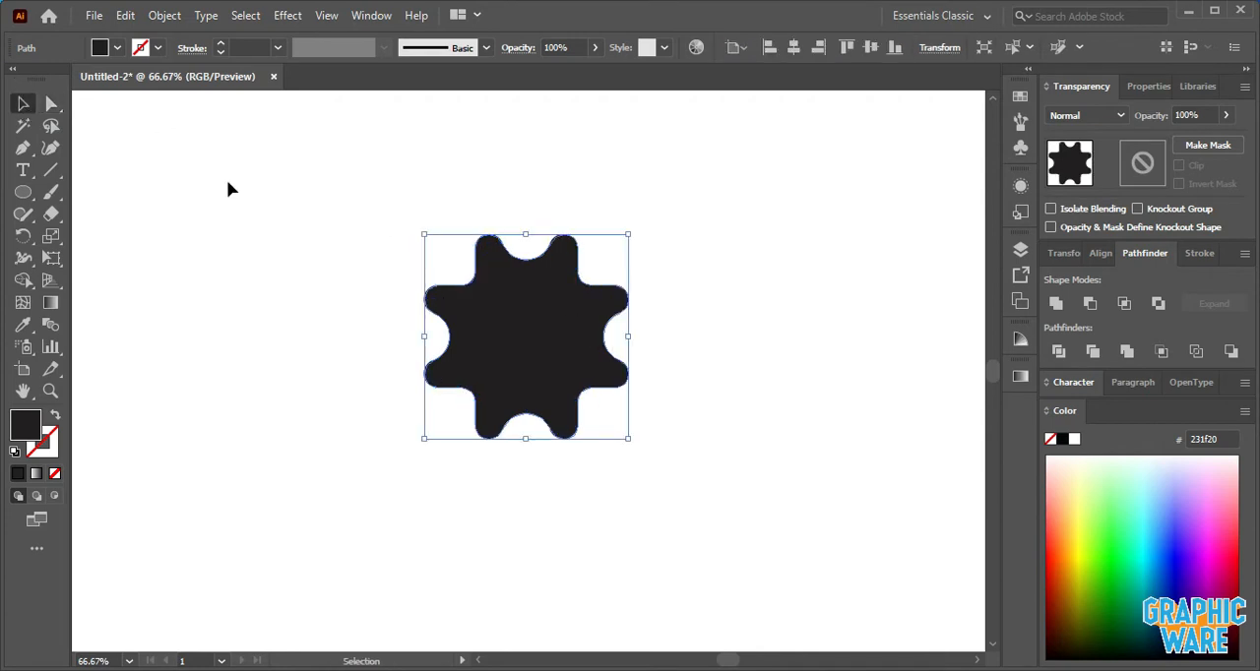
{"action": "left_click", "coordinate": [259, 196]}
- Rotate the black gear shape about 1° clockwise and apply Unite to the whole artwork
{"action": "left_click", "coordinate": [498, 326]}
{"action": "key", "text": "a"}
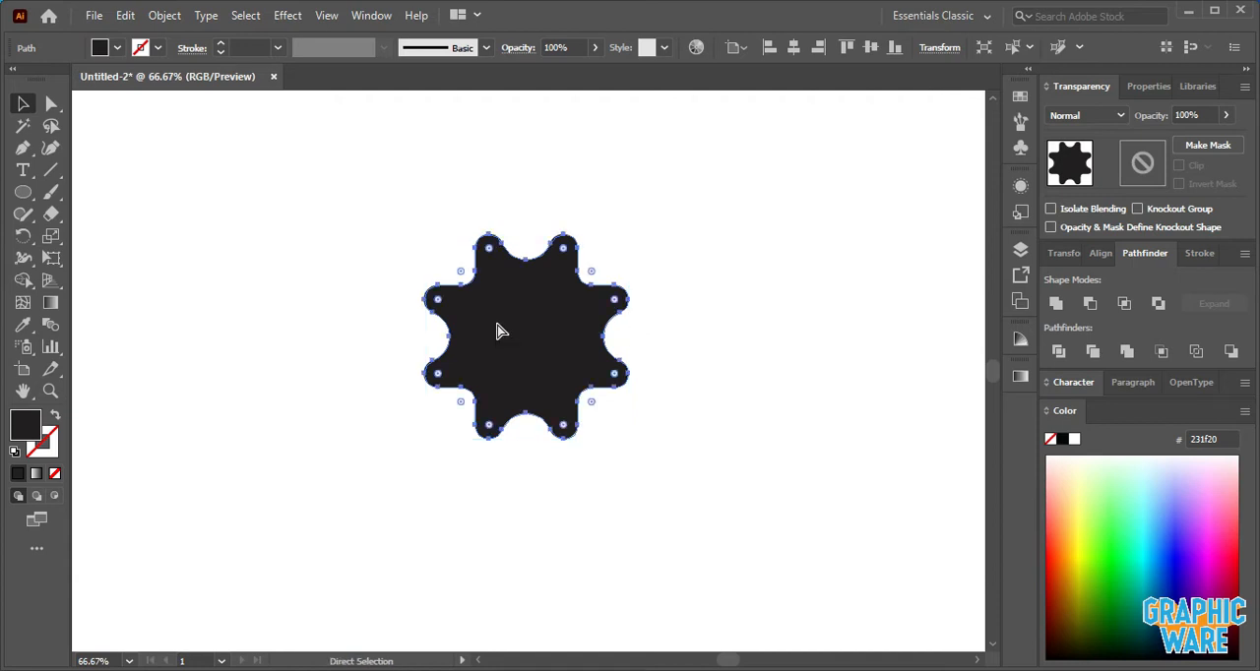
{"action": "key", "text": "v"}
{"action": "left_click_drag", "start_coordinate": [637, 227], "coordinate": [640, 230]}
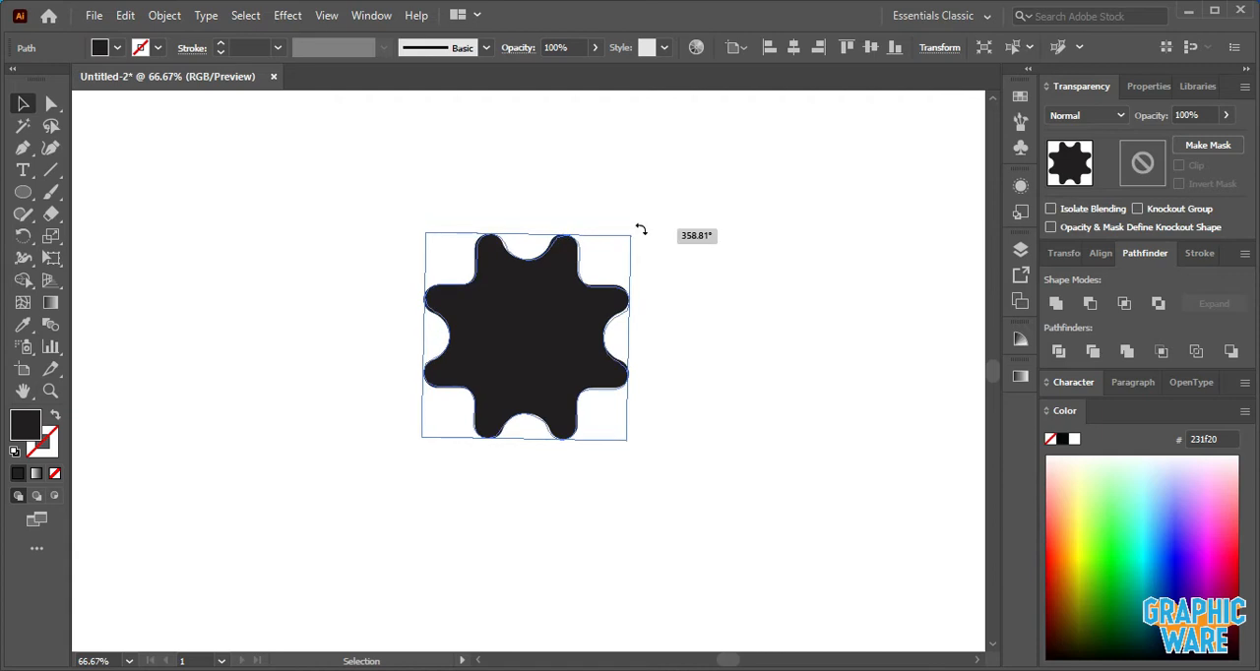
{"action": "left_click_drag", "start_coordinate": [641, 231], "coordinate": [642, 225]}
{"action": "left_click", "coordinate": [671, 240]}
{"action": "left_click_drag", "start_coordinate": [324, 175], "coordinate": [729, 435]}
{"action": "left_click", "coordinate": [1057, 304]}
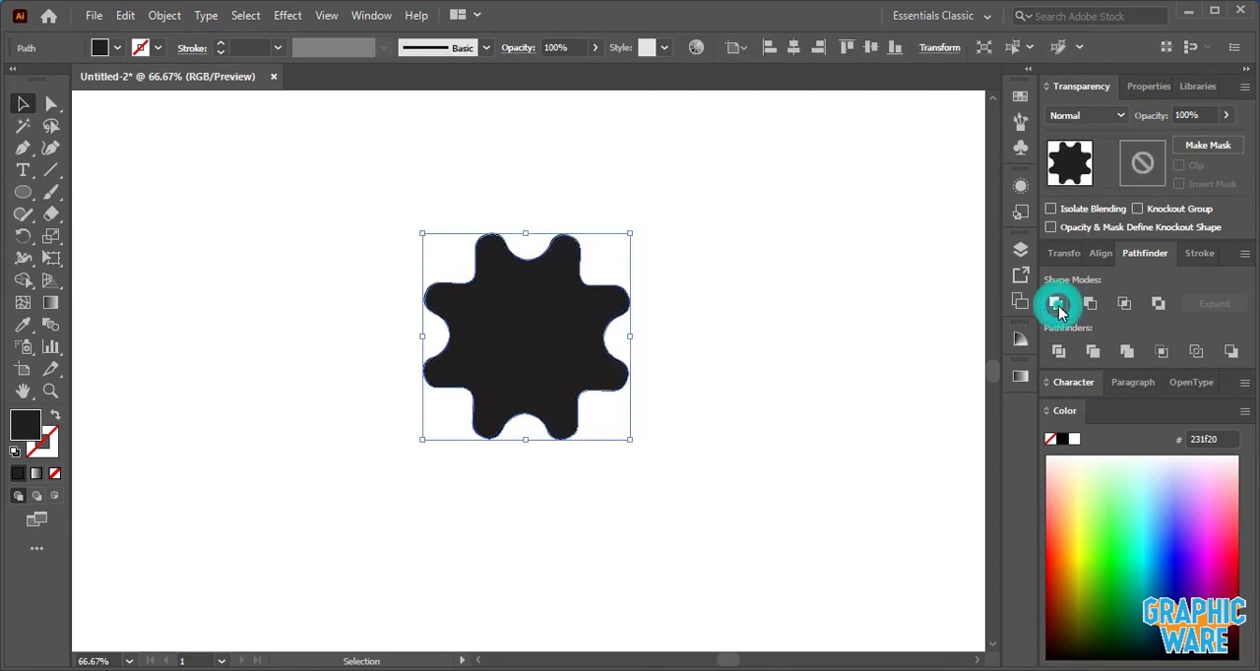
{"action": "left_click", "coordinate": [778, 309]}
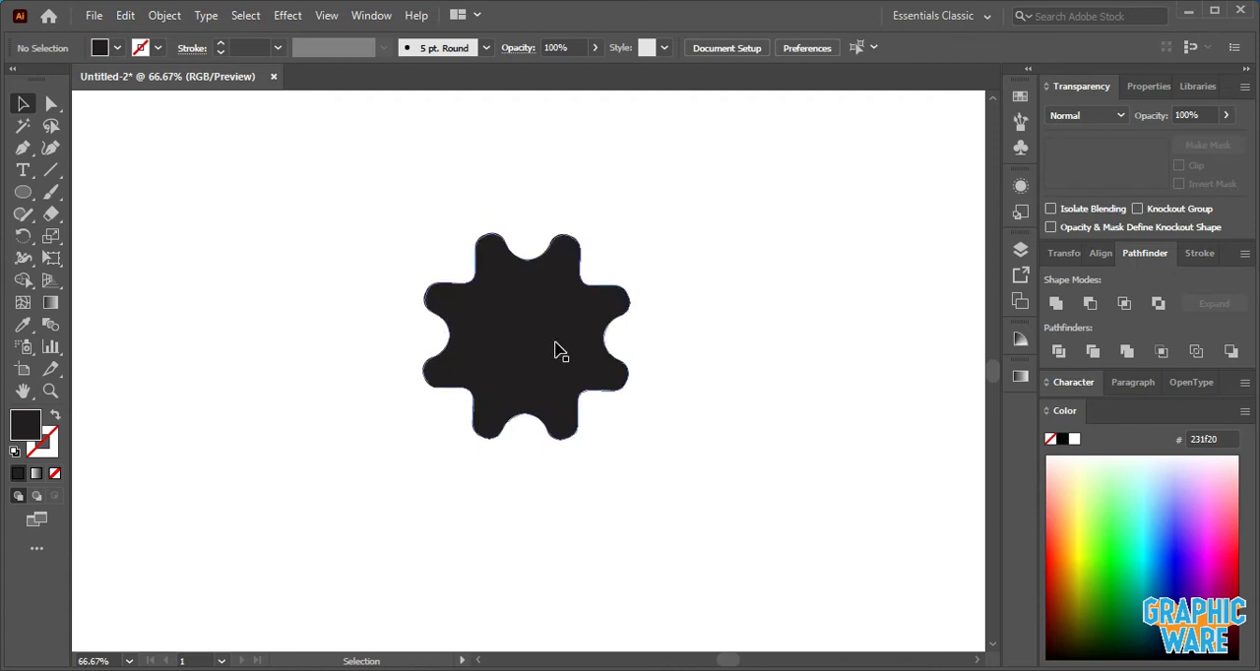
- Draw a vertical line about 378 px long through the gear's centre with a 1 pt dark red stroke
{"action": "left_click", "coordinate": [50, 172]}
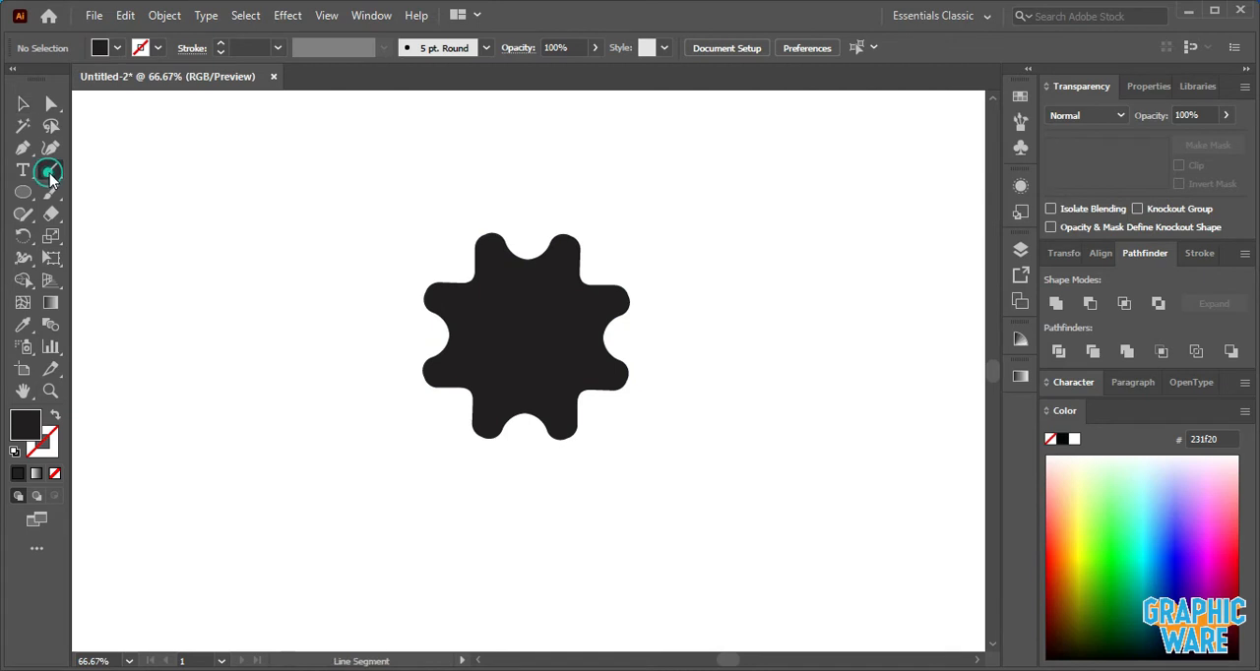
{"action": "left_click_drag", "start_coordinate": [523, 174], "coordinate": [514, 537]}
{"action": "left_click", "coordinate": [239, 48]}
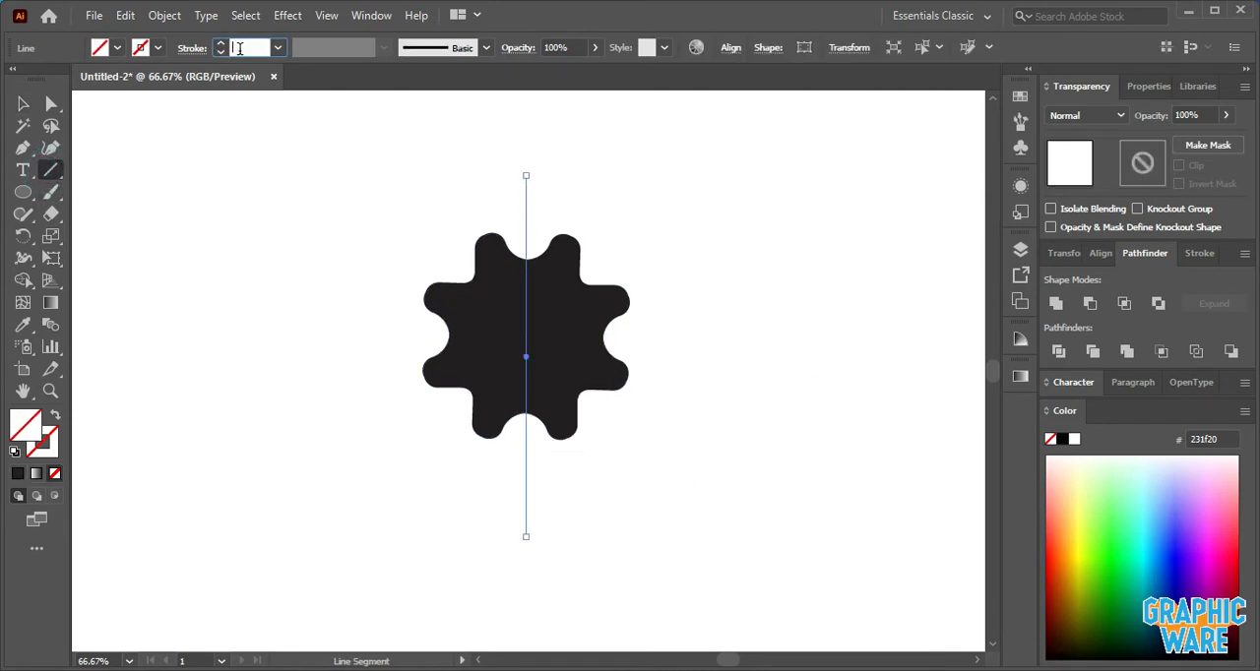
{"action": "type", "text": "1"}
{"action": "key", "text": "Return"}
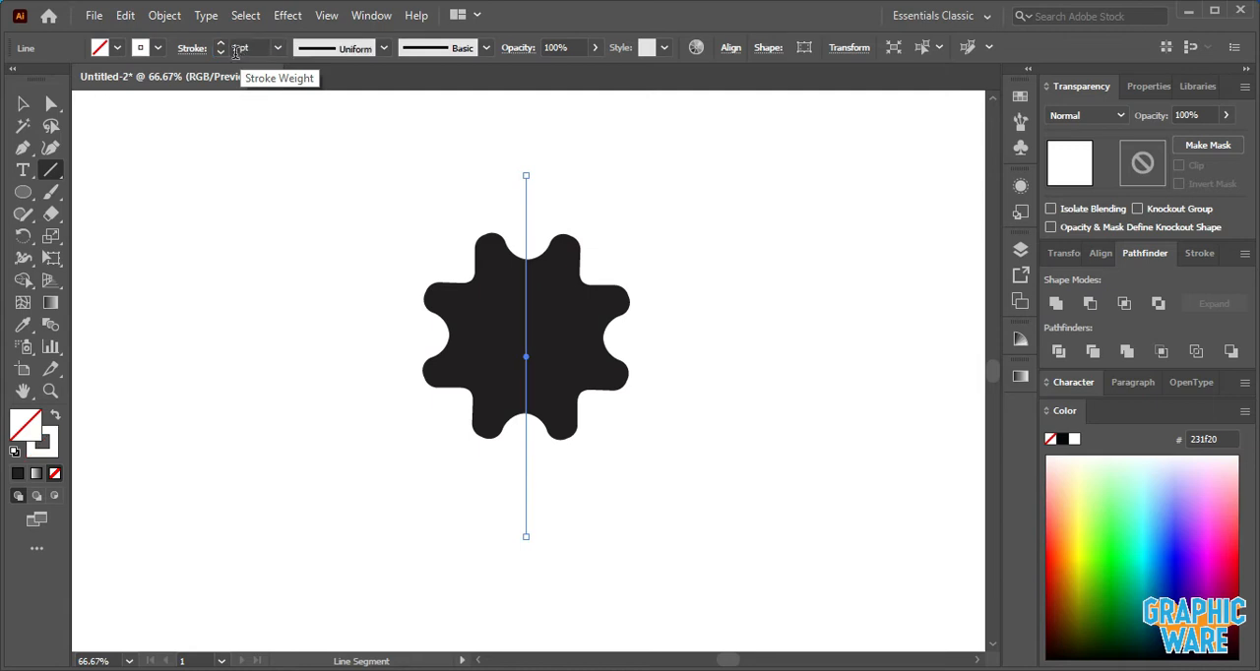
{"action": "left_click", "coordinate": [44, 437]}
{"action": "left_click", "coordinate": [149, 48]}
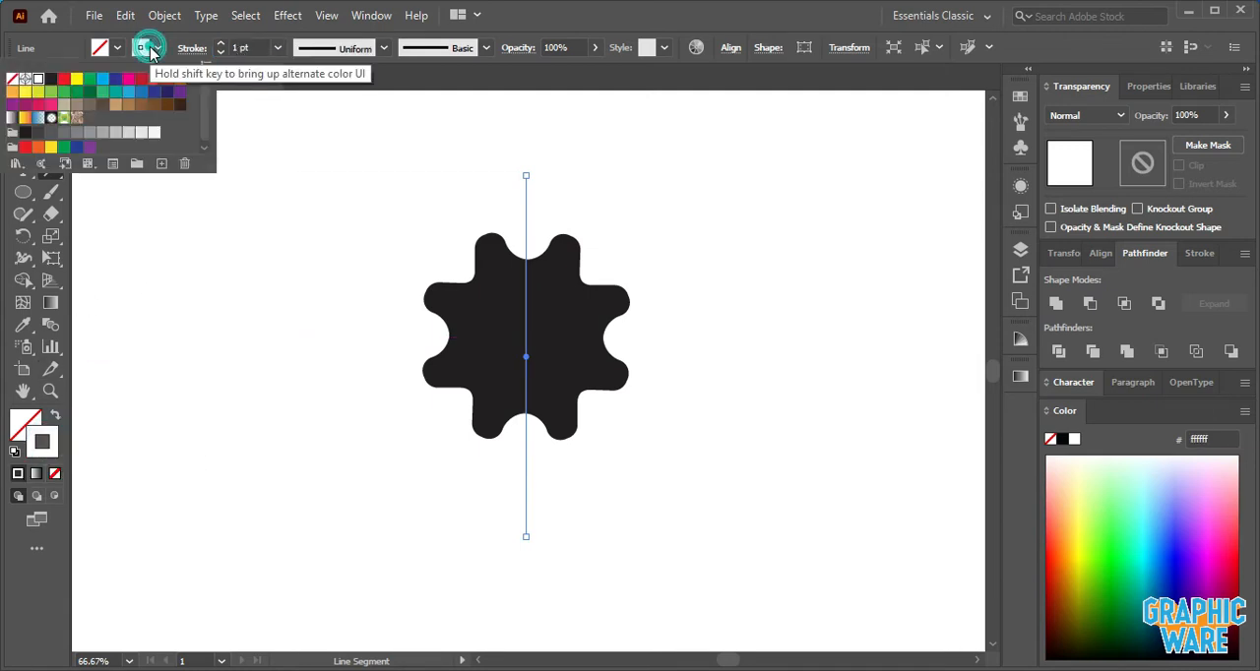
{"action": "left_click", "coordinate": [141, 79]}
{"action": "left_click", "coordinate": [281, 129]}
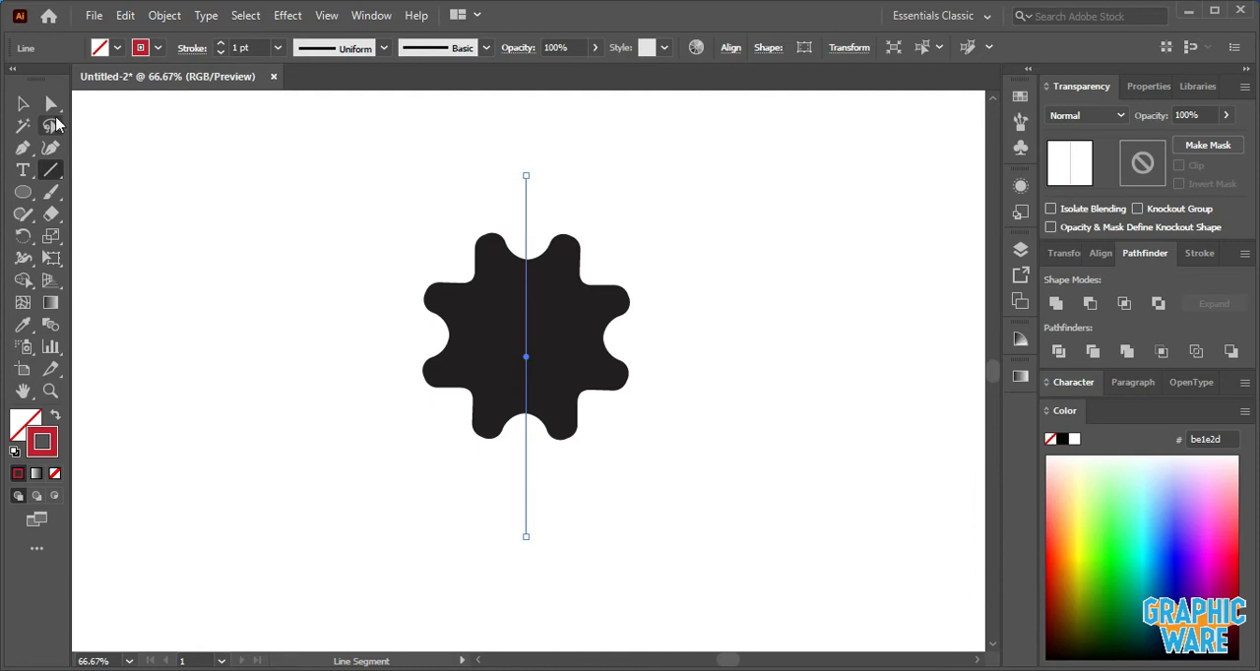
- Rotate a copy of the vertical red line 90° to make a horizontal line crossing it
{"action": "left_click", "coordinate": [23, 103]}
{"action": "left_click", "coordinate": [146, 148]}
{"action": "left_click_drag", "start_coordinate": [566, 201], "coordinate": [332, 339]}
- Select the gear and both red lines and align them on their vertical centres
{"action": "left_click_drag", "start_coordinate": [327, 207], "coordinate": [641, 559]}
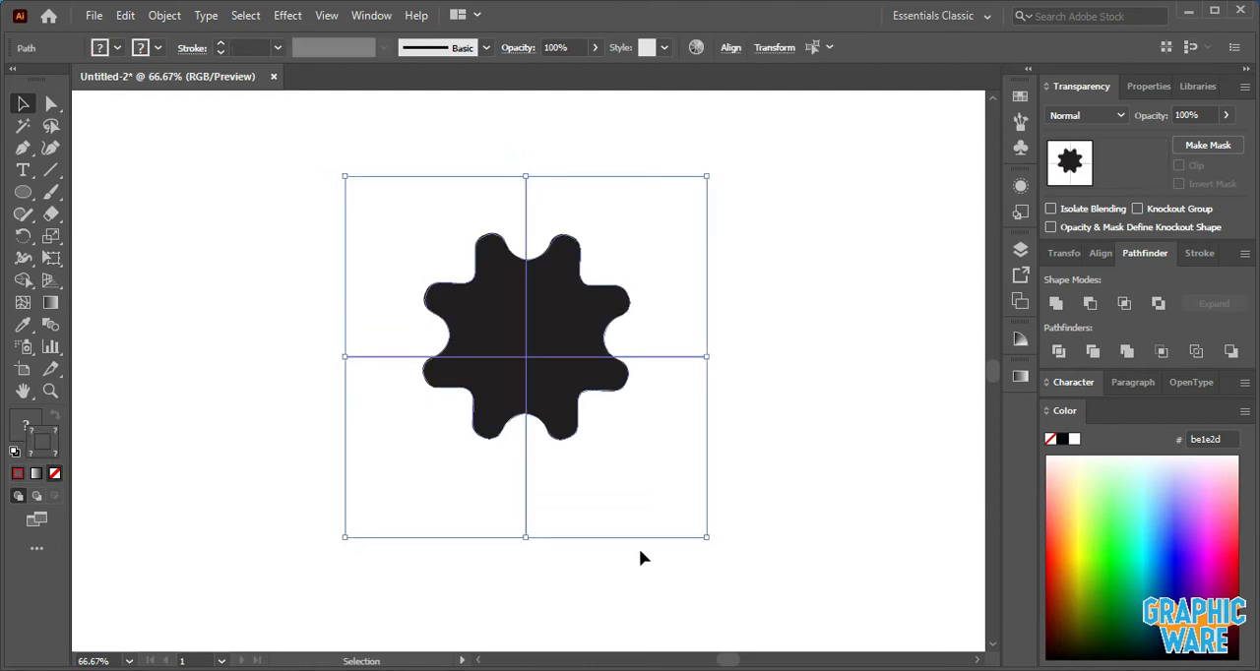
{"action": "left_click", "coordinate": [731, 48]}
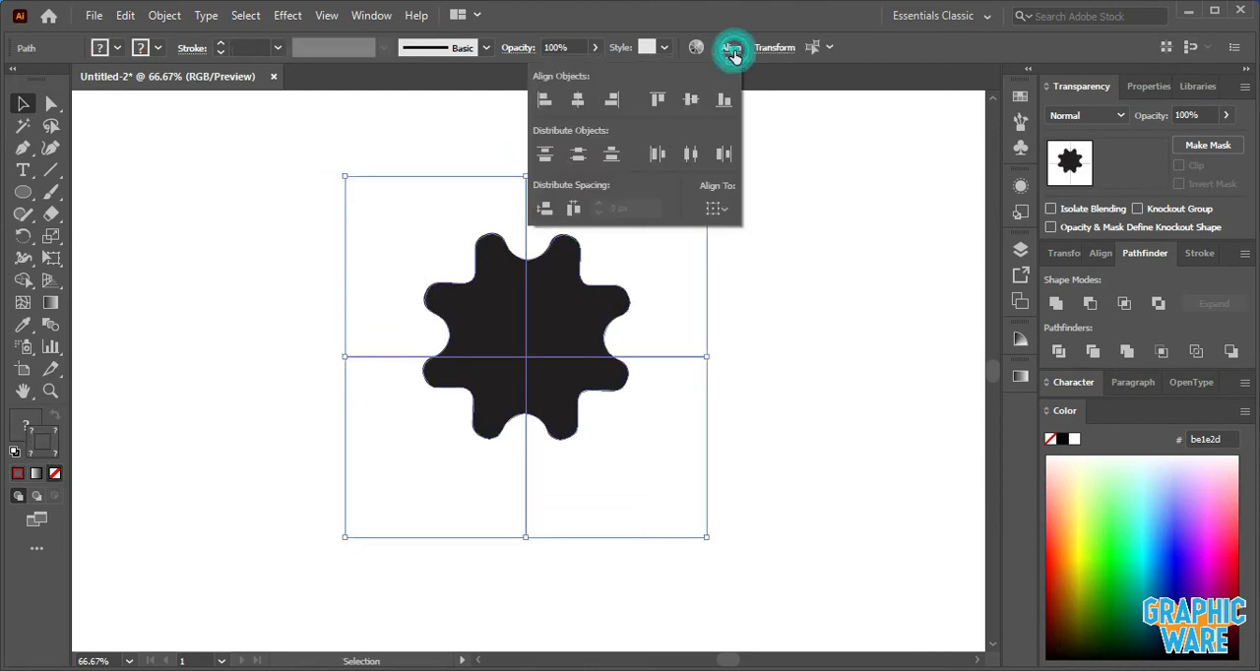
{"action": "left_click", "coordinate": [691, 100]}
{"action": "left_click", "coordinate": [810, 248]}
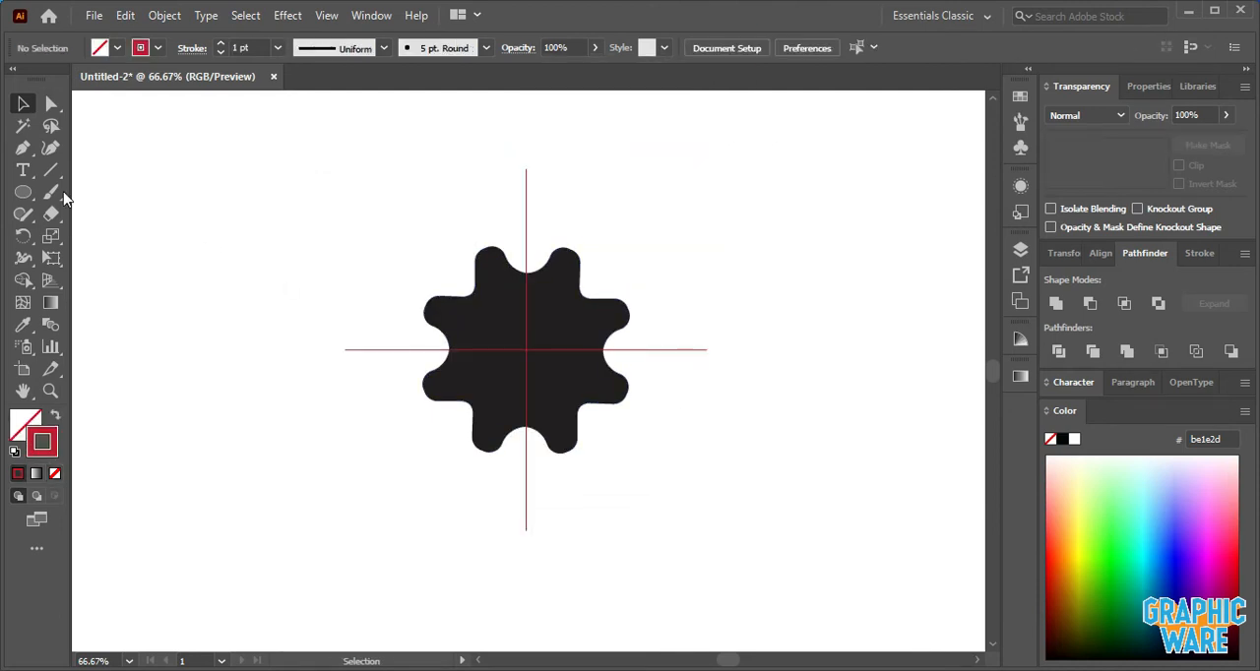
- Draw a circle about 46 px wide on the vertical line above the gear, with a dark red fill and no stroke
{"action": "left_click_drag", "start_coordinate": [23, 192], "coordinate": [104, 242]}
{"action": "left_click_drag", "start_coordinate": [526, 232], "coordinate": [537, 255]}
{"action": "left_click", "coordinate": [682, 375]}
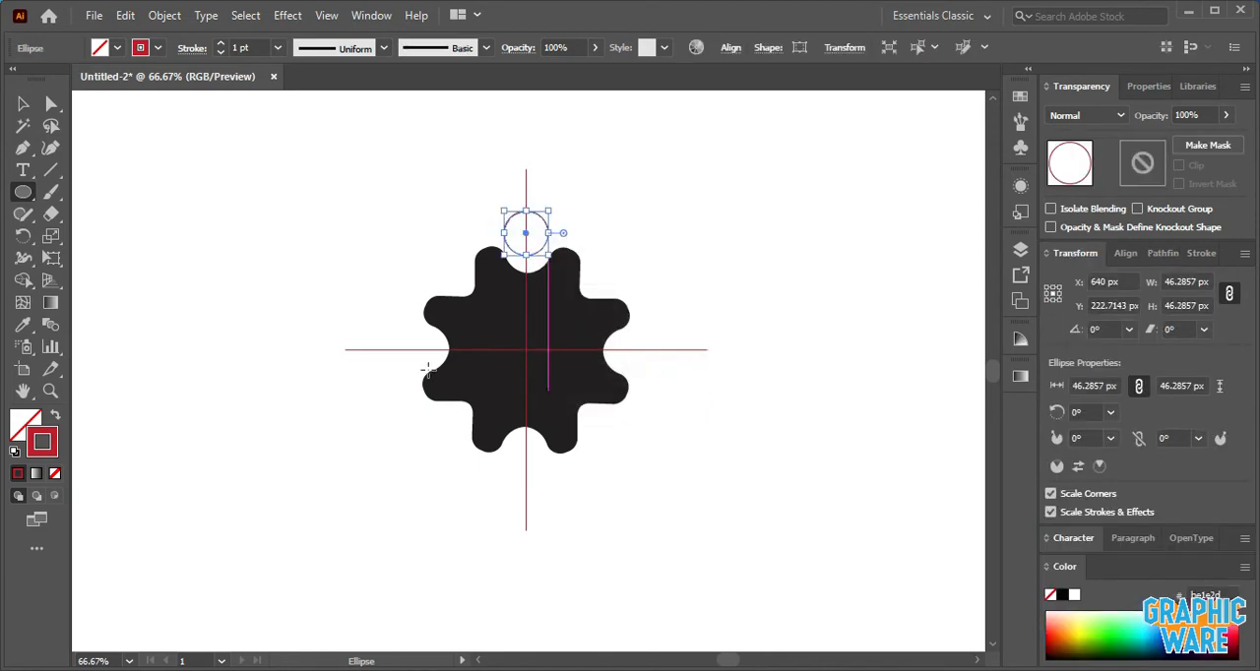
{"action": "left_click", "coordinate": [54, 419]}
{"action": "key", "text": "v"}
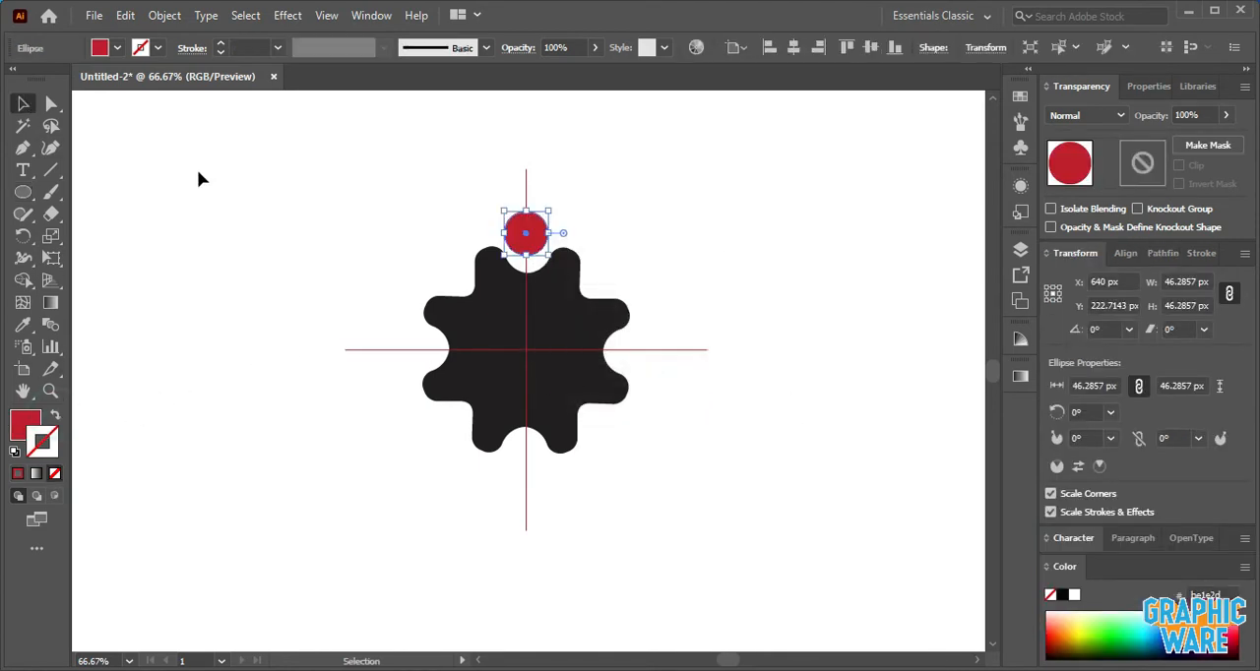
{"action": "left_click", "coordinate": [199, 173]}
- Nudge the red circle up along the vertical line, slightly farther from the gear
{"action": "left_click", "coordinate": [526, 233]}
{"action": "left_click", "coordinate": [625, 220]}
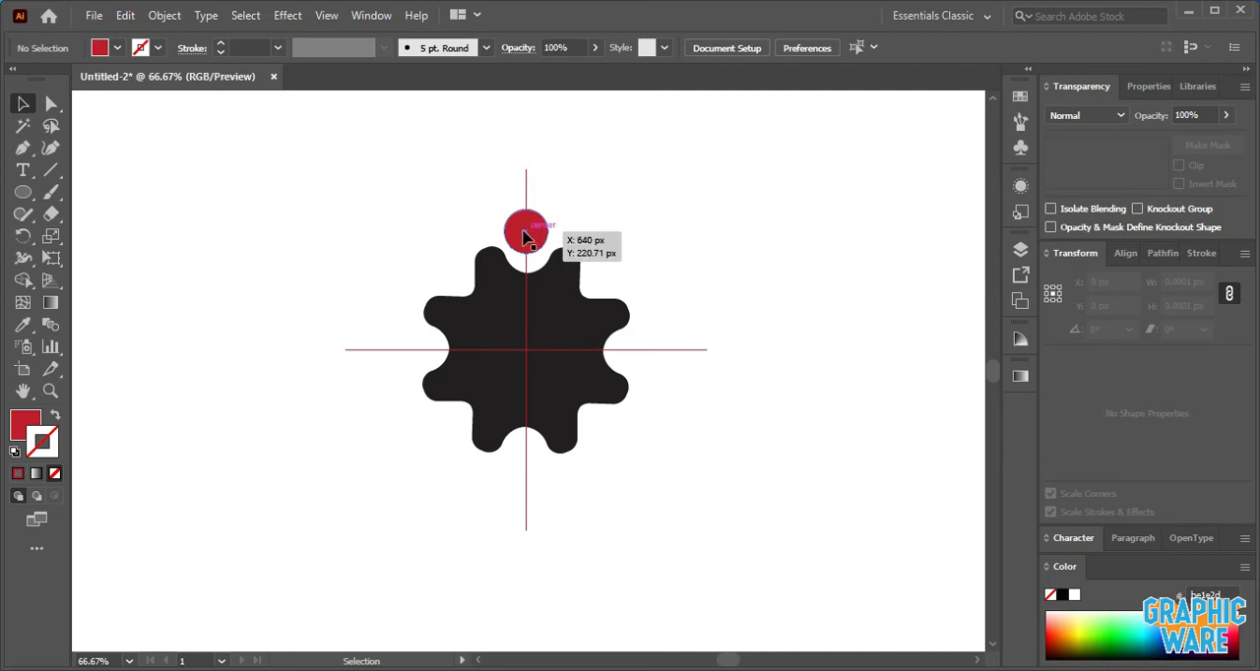
{"action": "left_click", "coordinate": [529, 234]}
{"action": "left_click", "coordinate": [639, 217]}
- Rotate a copy of the red circle 90° about the intersection of the lines and repeat it twice to surround the gear
{"action": "left_click", "coordinate": [525, 226]}
{"action": "left_click", "coordinate": [23, 235]}
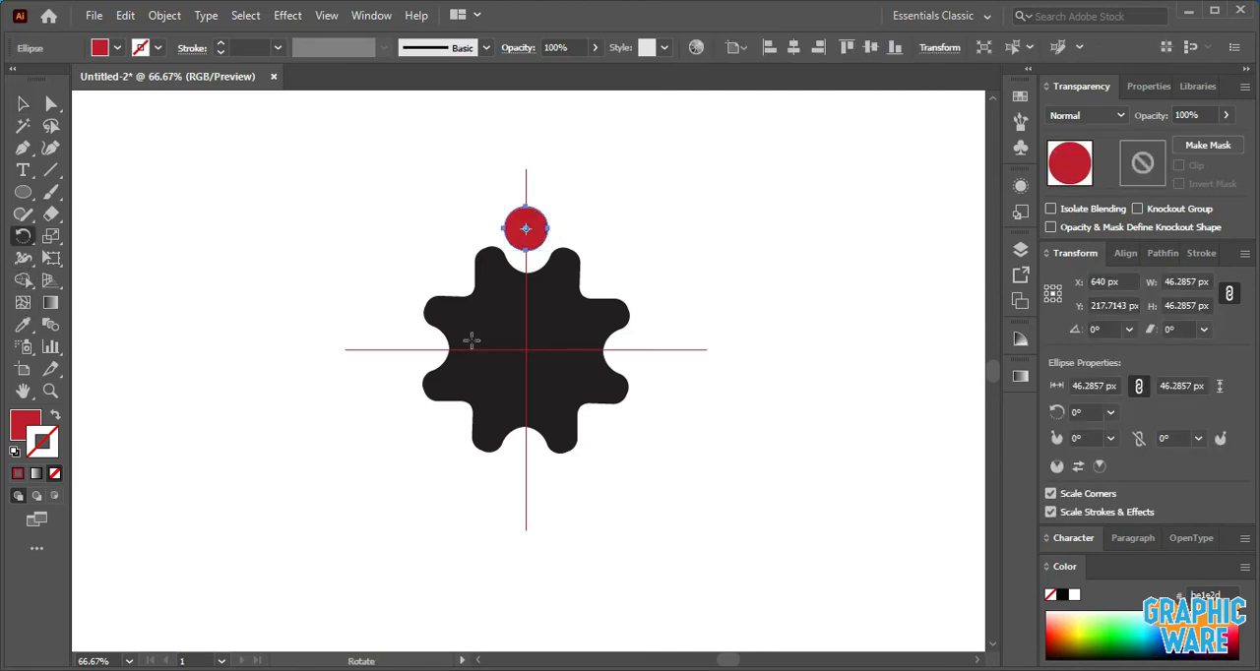
{"action": "left_click", "coordinate": [526, 350], "text": "alt"}
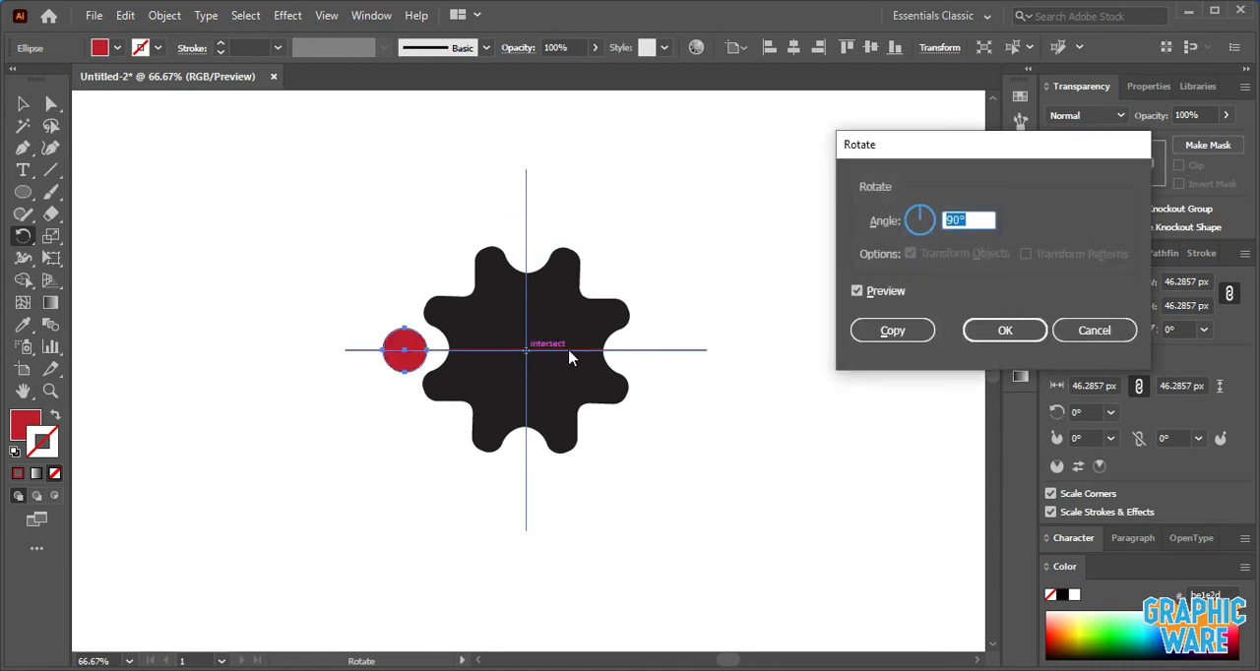
{"action": "left_click", "coordinate": [862, 333]}
{"action": "key", "text": "ctrl+d"}
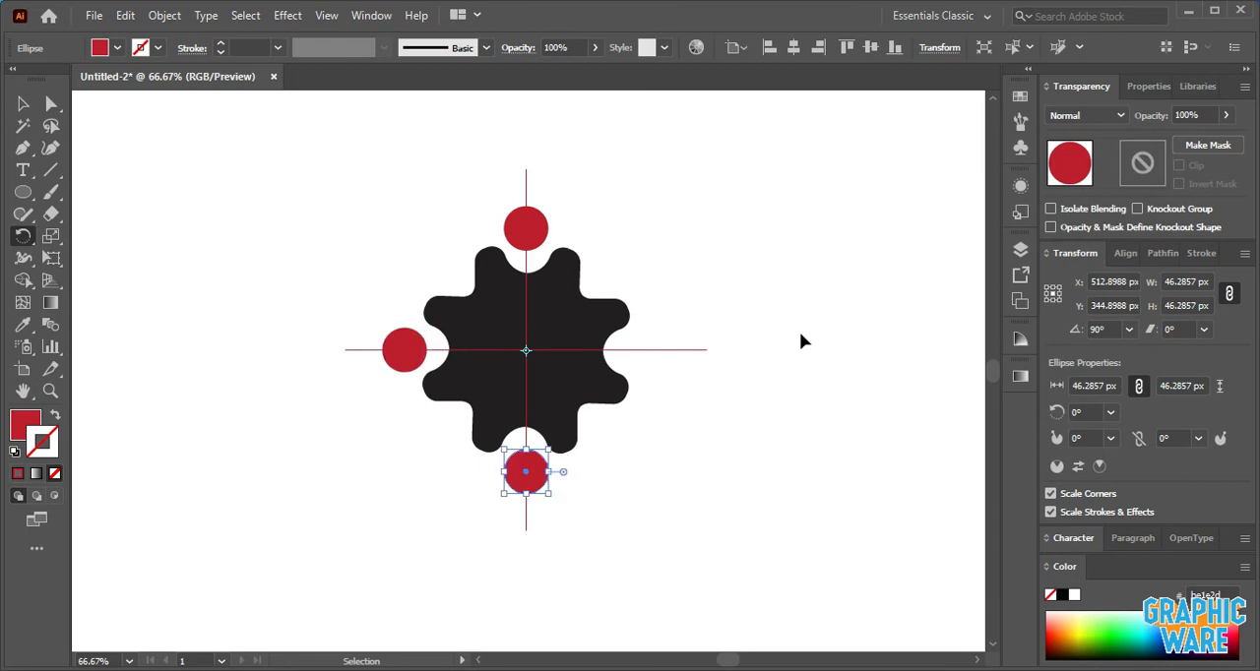
{"action": "key", "text": "ctrl+d"}
{"action": "left_click", "coordinate": [22, 103]}
{"action": "left_click", "coordinate": [242, 187]}
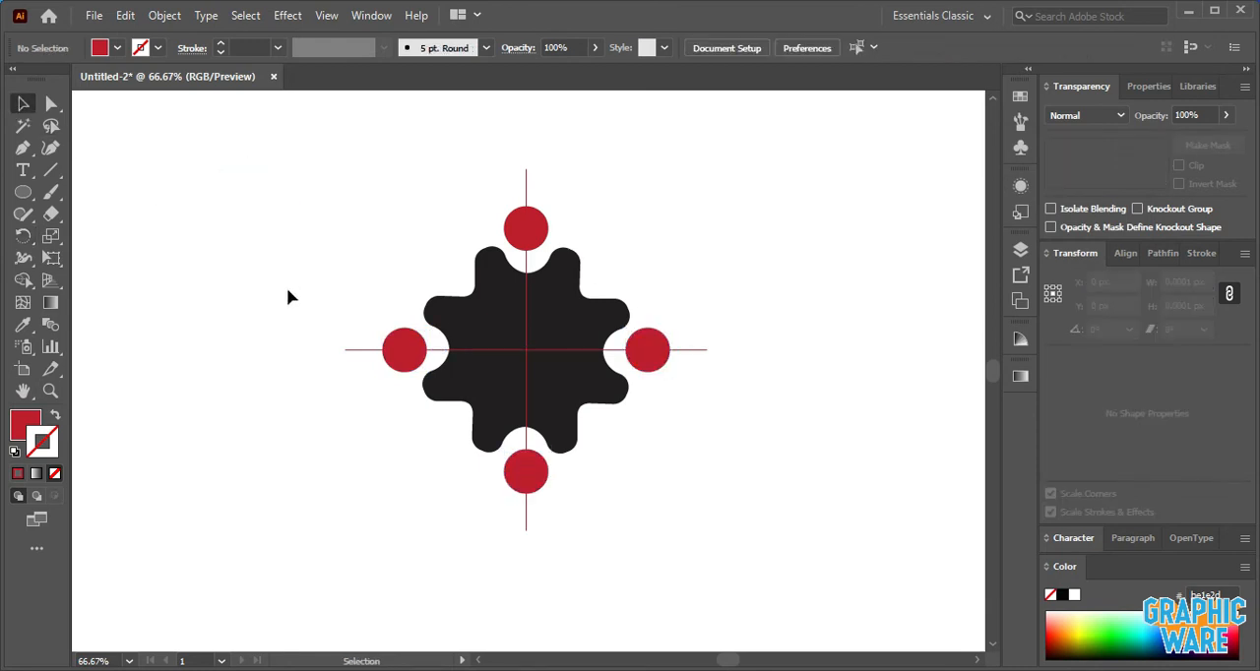
- Group the horizontal and vertical red lines and rotate the group 45° to form a diagonal cross over the gear
{"action": "left_click", "coordinate": [347, 351]}
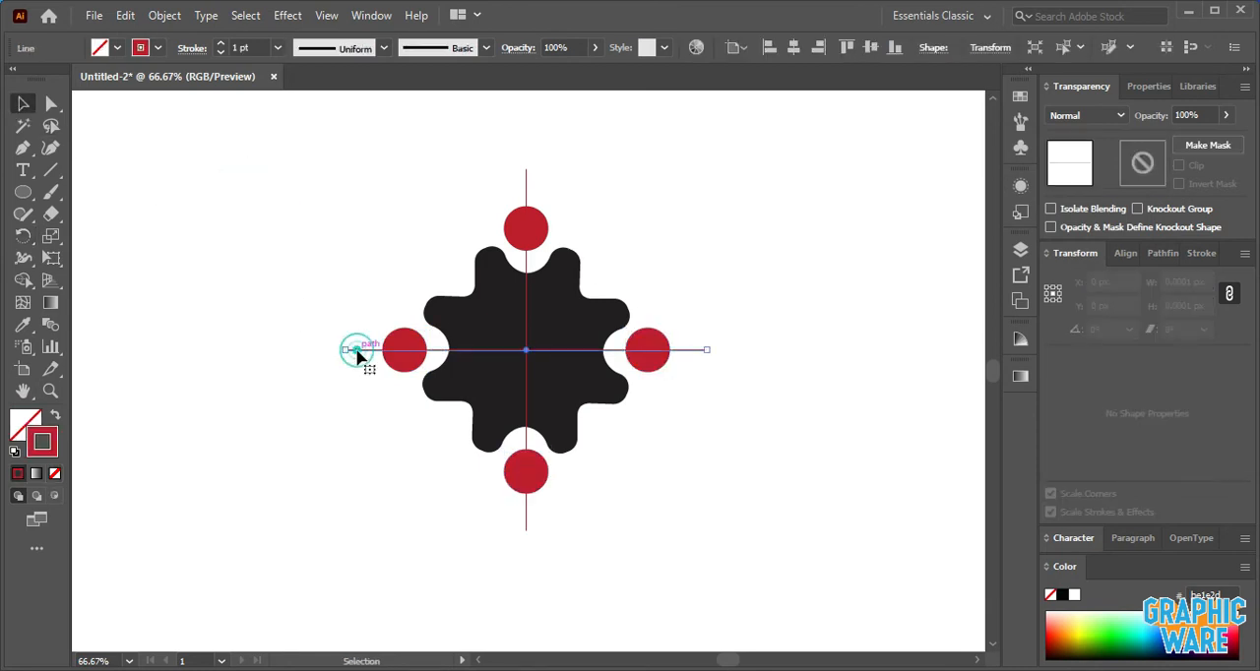
{"action": "left_click", "coordinate": [526, 192], "text": "shift"}
{"action": "key", "text": "ctrl+g"}
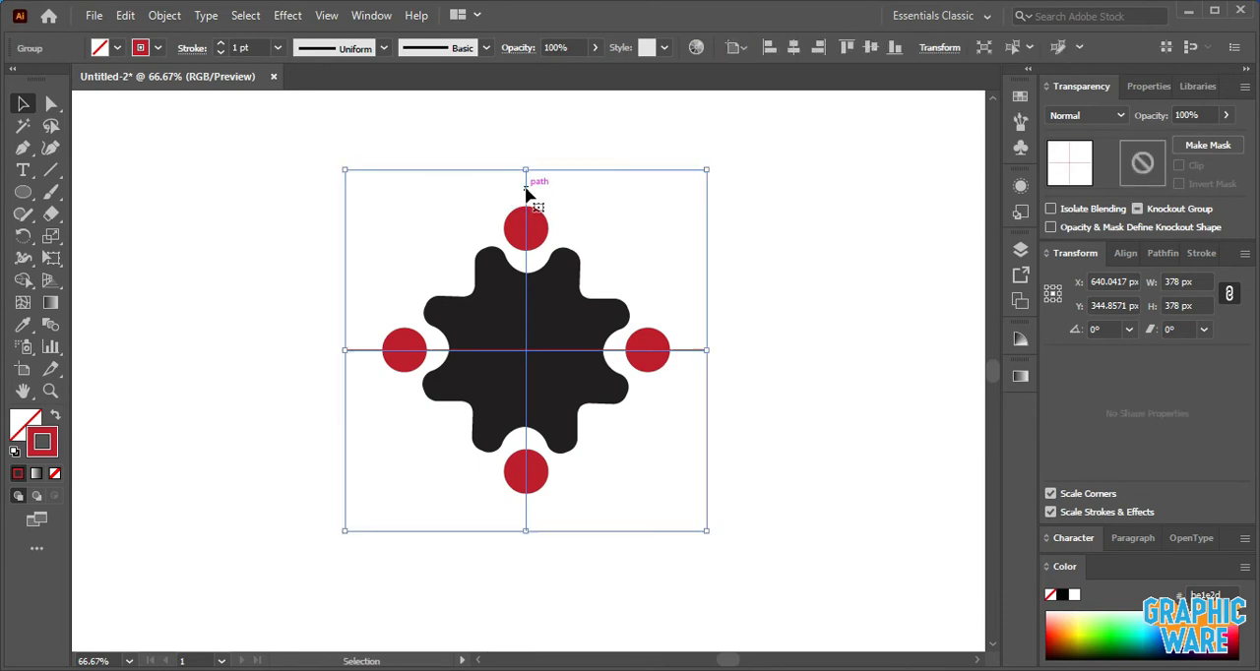
{"action": "left_click_drag", "start_coordinate": [716, 168], "coordinate": [798, 288]}
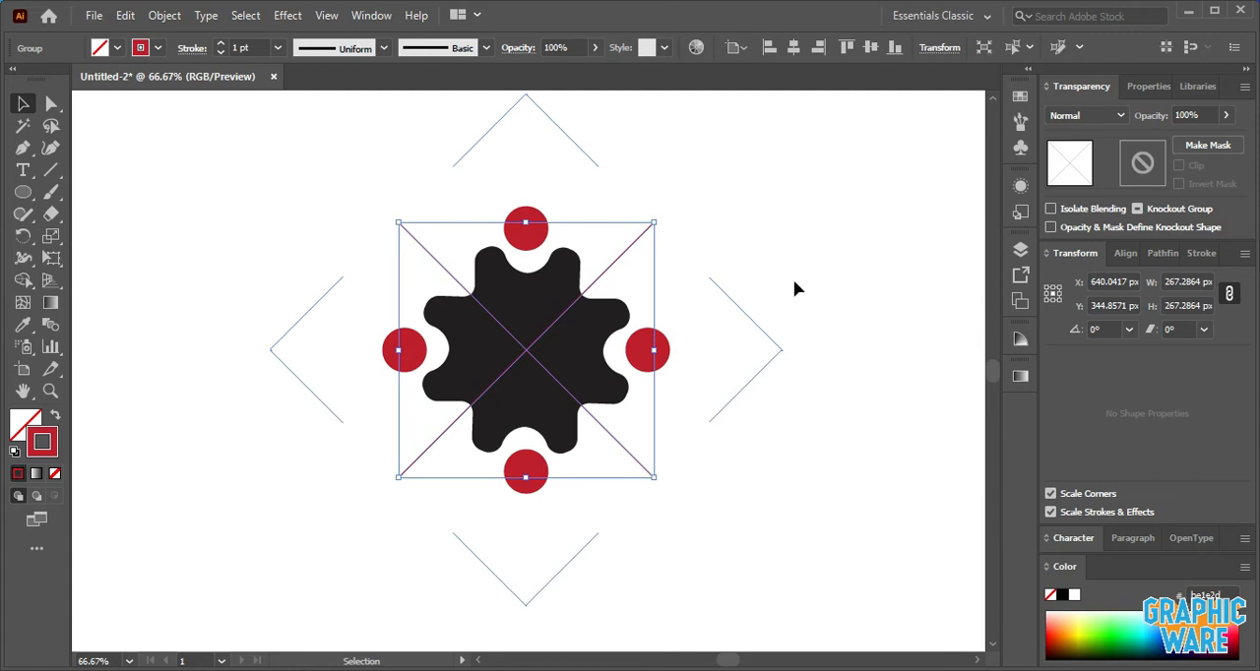
{"action": "left_click", "coordinate": [804, 254]}
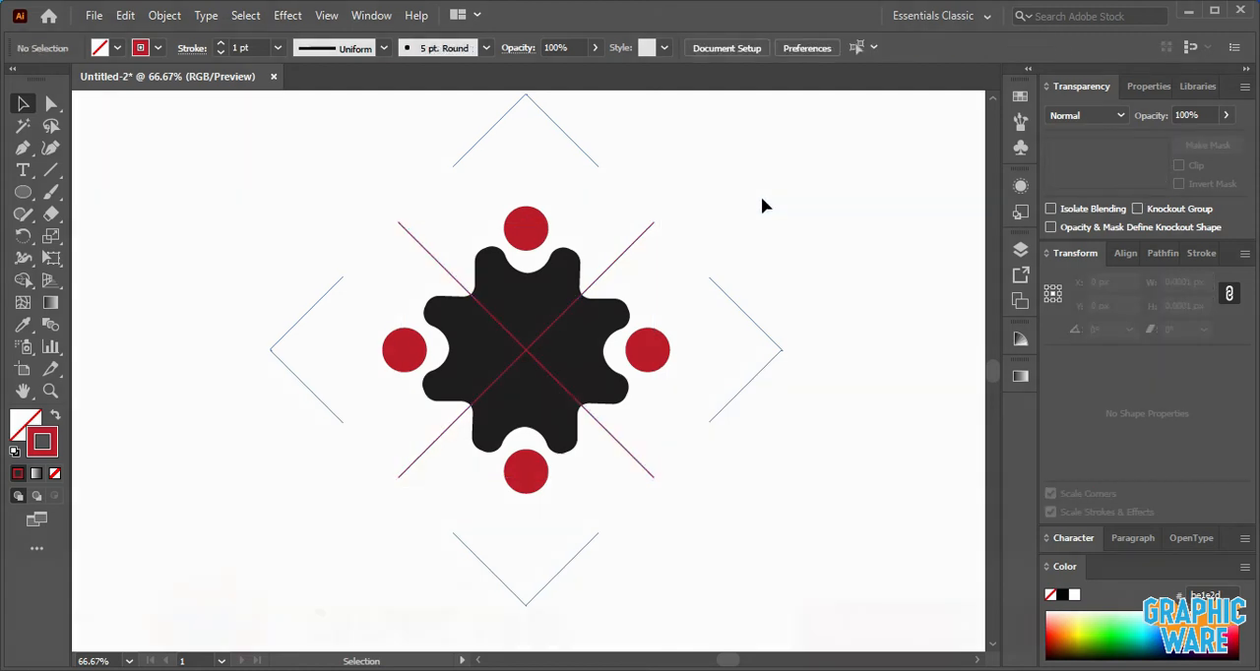
- Draw a circle about 31 px wide on the diagonal line at the gear's upper-left notch, with a light blue fill and no stroke
{"action": "left_click", "coordinate": [24, 193]}
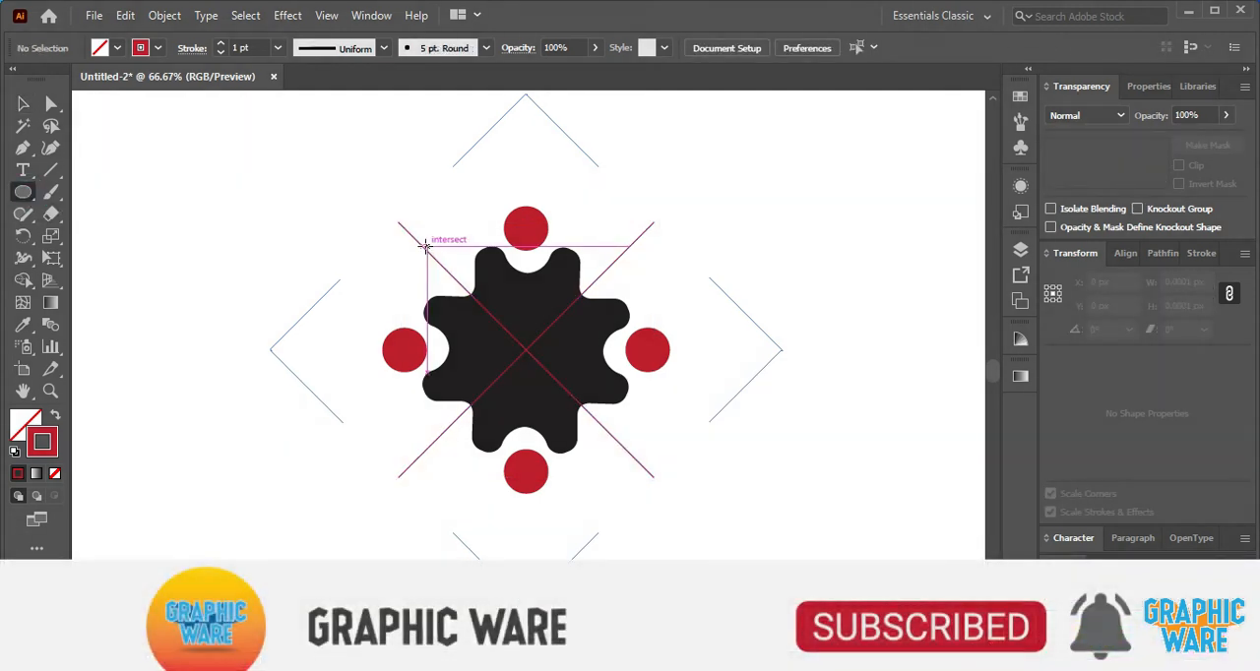
{"action": "left_click_drag", "start_coordinate": [448, 272], "coordinate": [461, 283]}
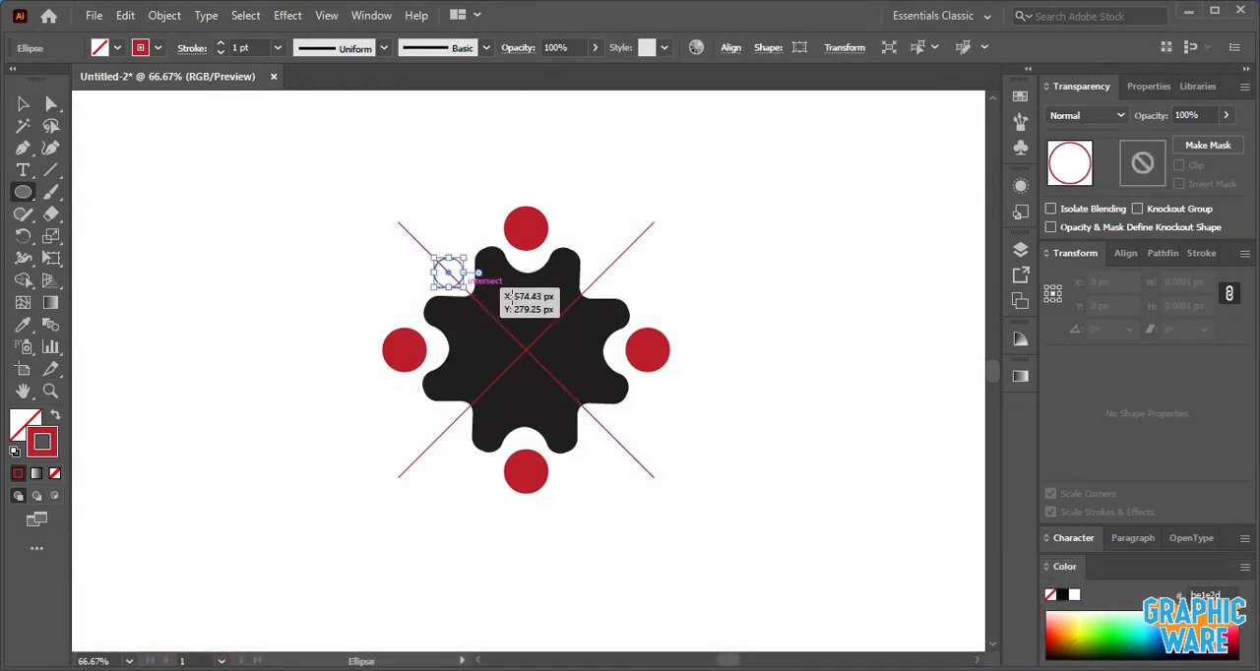
{"action": "left_click", "coordinate": [56, 418]}
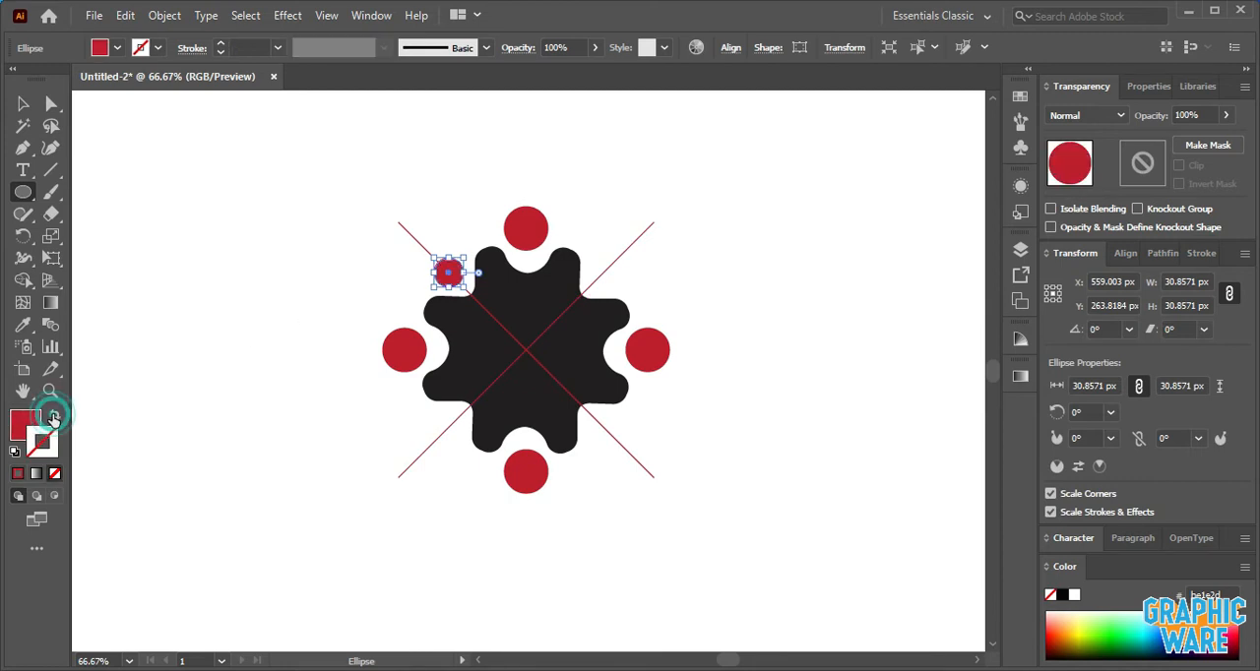
{"action": "left_click", "coordinate": [115, 48]}
{"action": "left_click", "coordinate": [102, 78]}
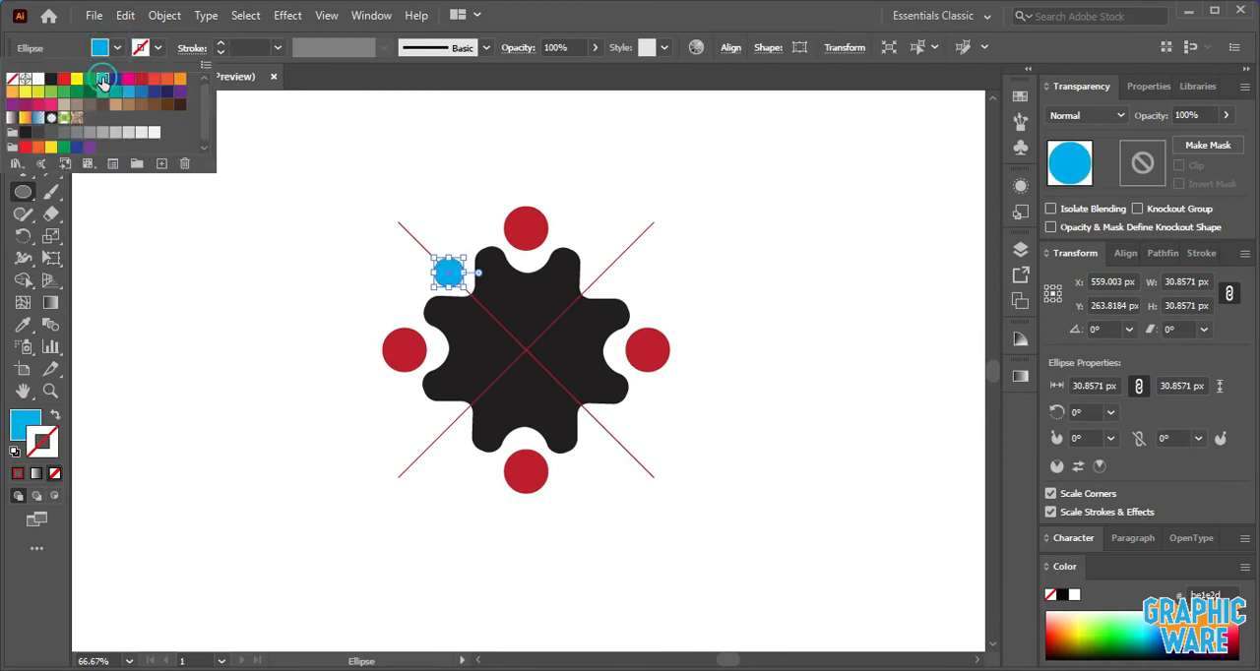
{"action": "left_click", "coordinate": [170, 231]}
- Rotate a copy of the light blue circle 90° about the intersection of the lines and repeat it twice
{"action": "left_click", "coordinate": [18, 110]}
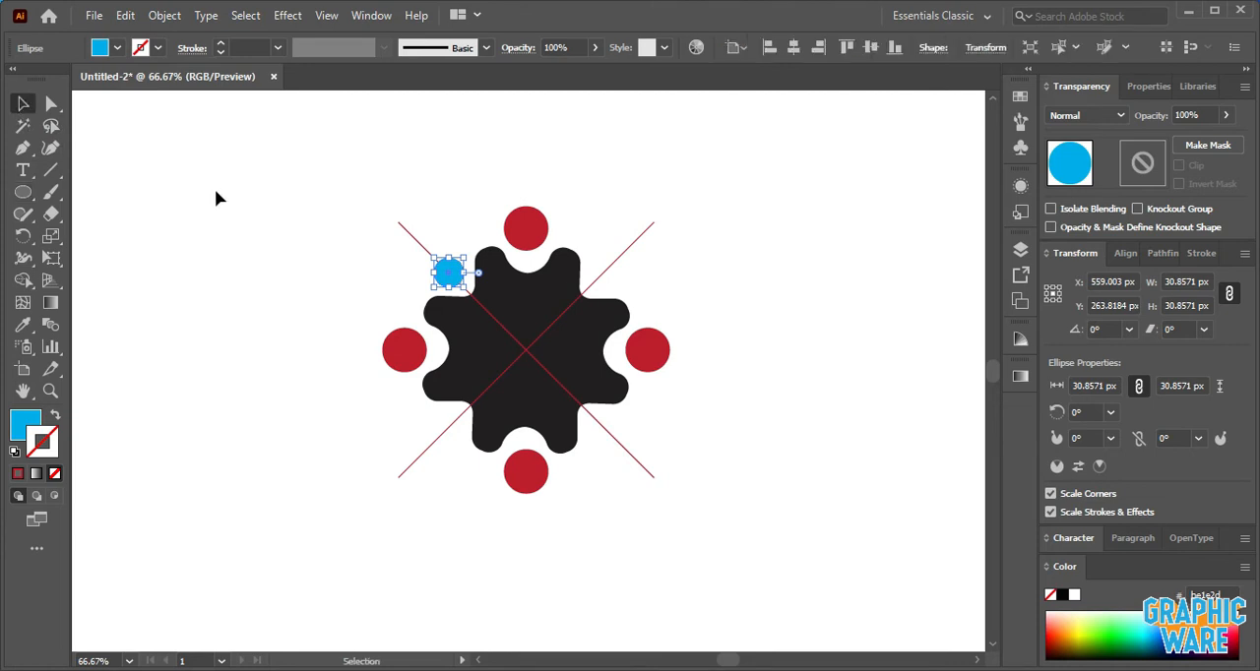
{"action": "left_click", "coordinate": [218, 192]}
{"action": "left_click", "coordinate": [453, 278]}
{"action": "left_click", "coordinate": [25, 237]}
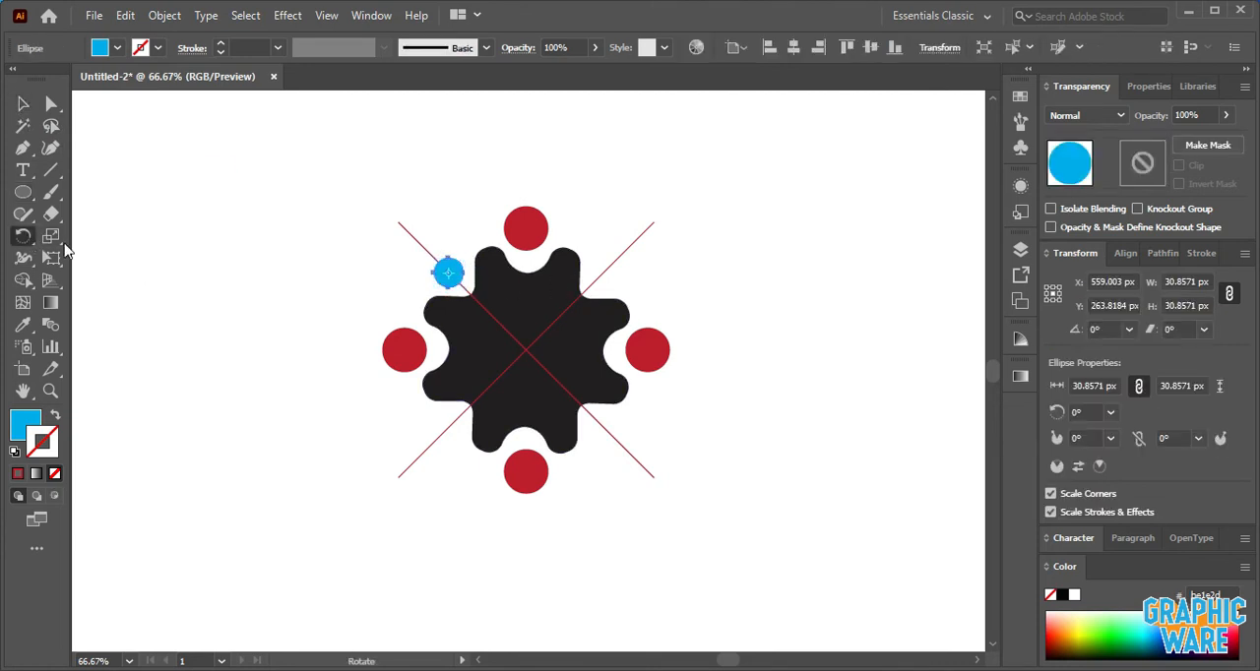
{"action": "left_click", "coordinate": [526, 350], "text": "alt"}
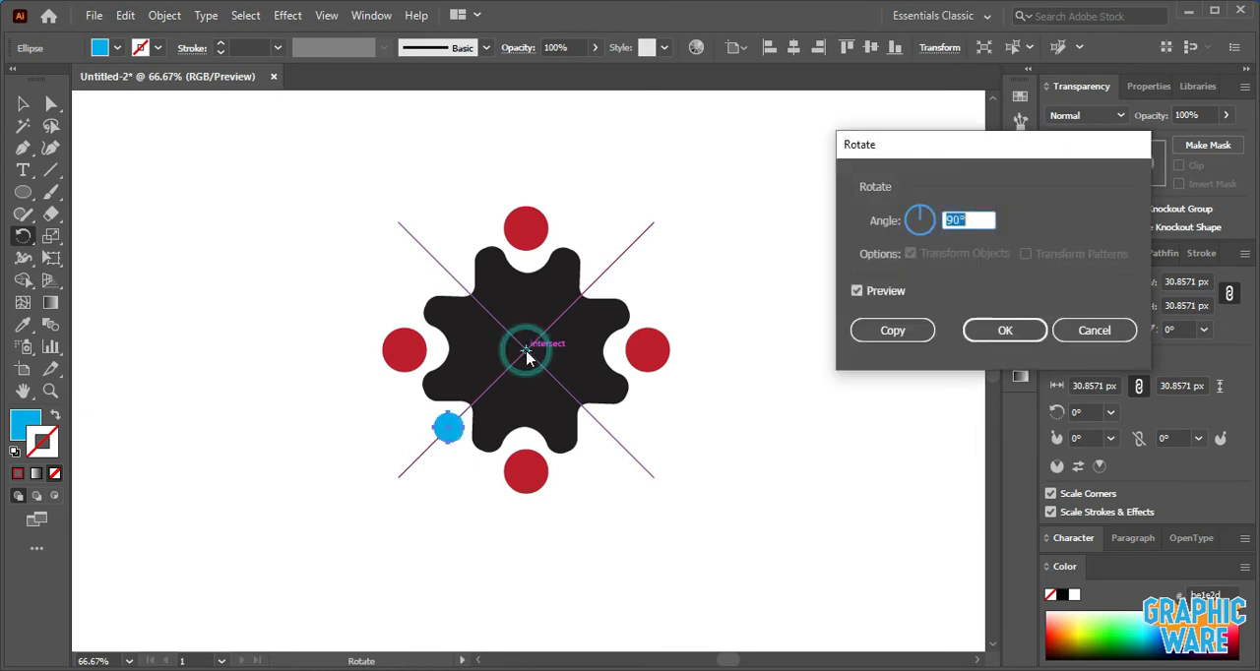
{"action": "left_click", "coordinate": [872, 332]}
{"action": "key", "text": "ctrl+d"}
{"action": "key", "text": "ctrl+d"}
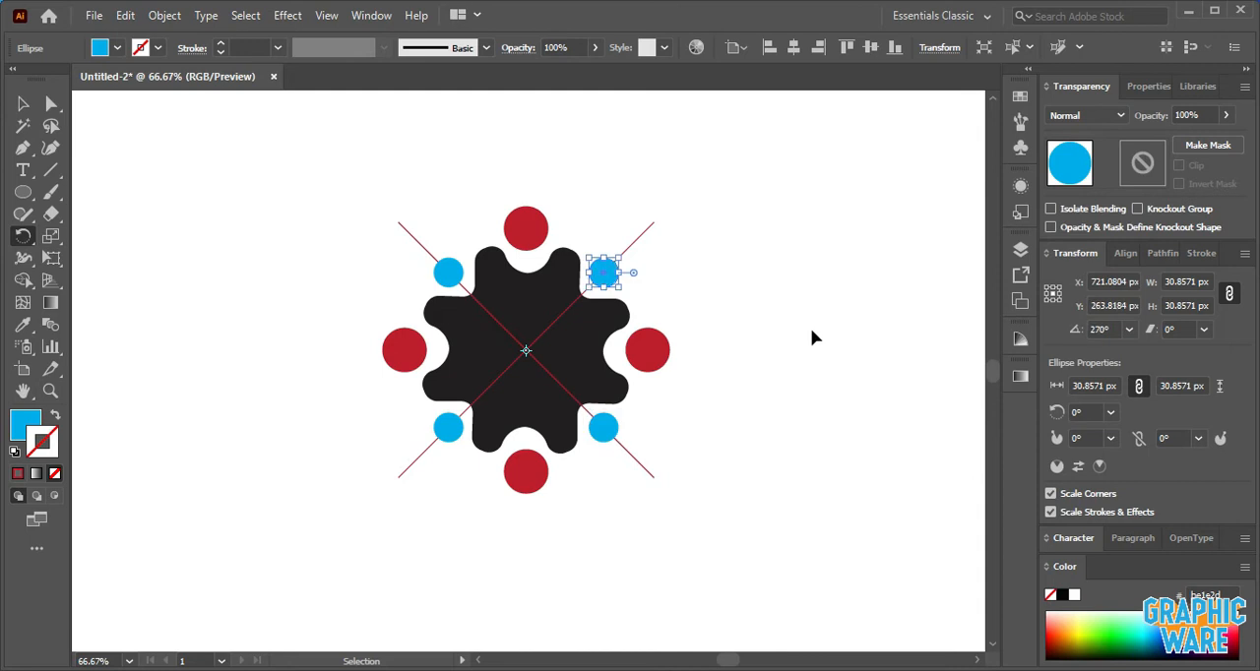
{"action": "left_click", "coordinate": [22, 104]}
{"action": "left_click", "coordinate": [171, 186]}
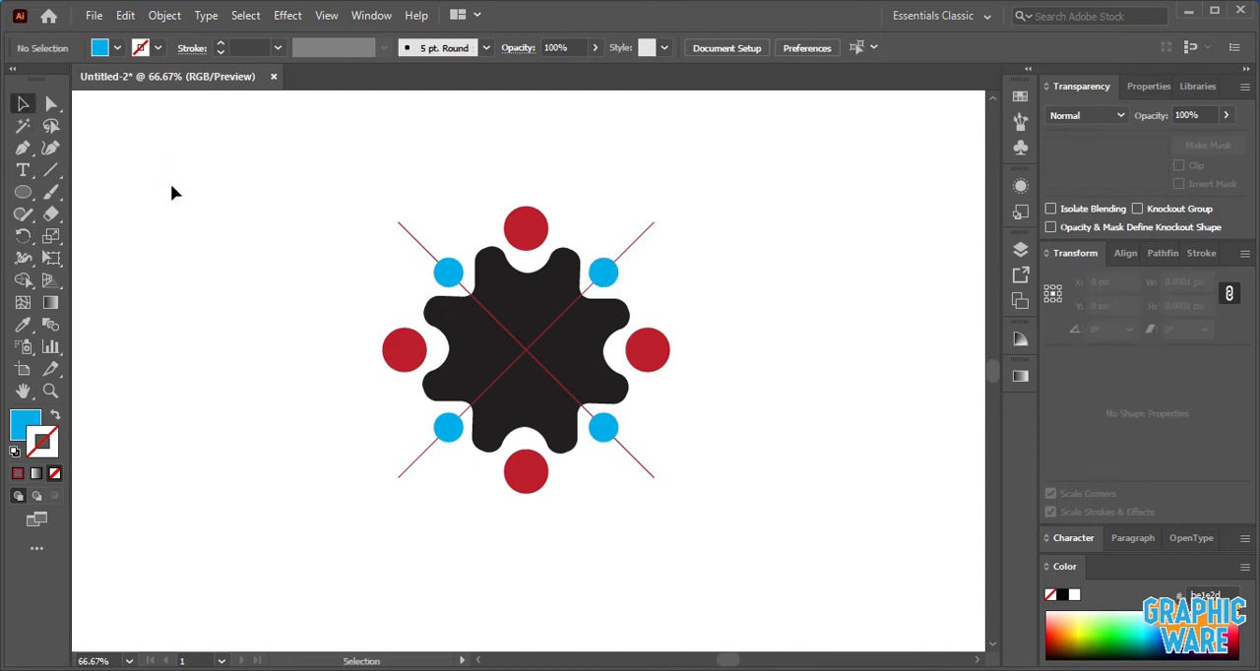
- Rotate the line group clockwise until one line runs through the gear's upper-left tooth between the red and light blue circles
{"action": "left_click", "coordinate": [412, 233]}
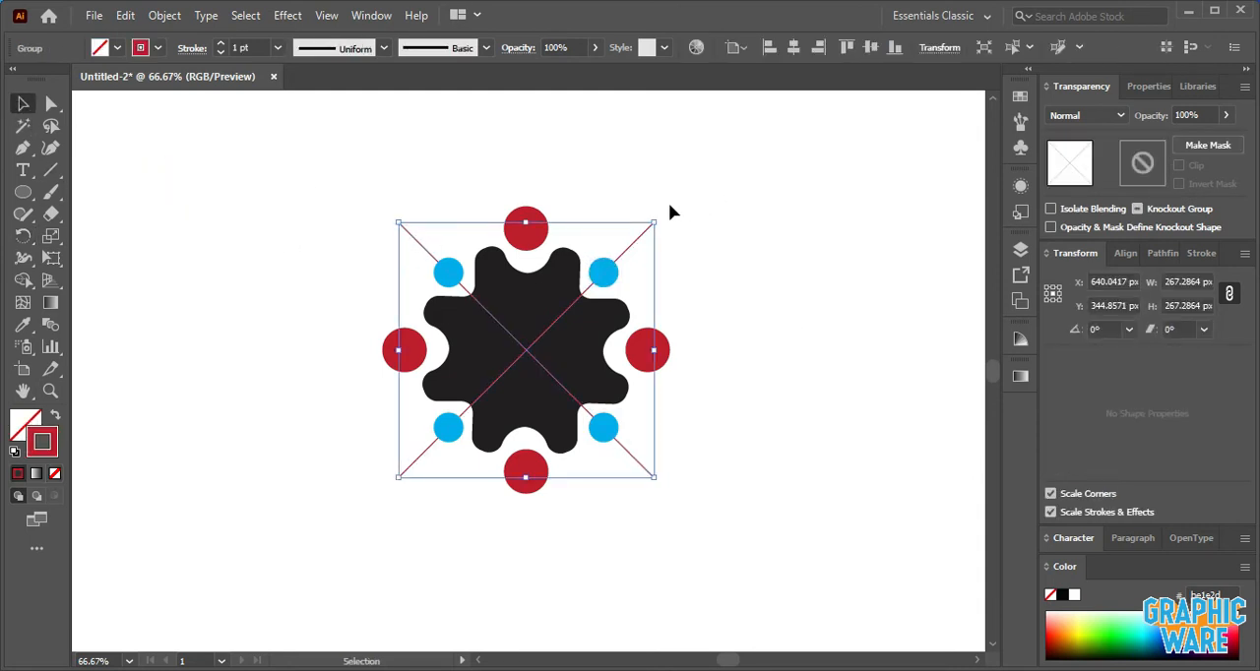
{"action": "left_click_drag", "start_coordinate": [658, 211], "coordinate": [818, 288]}
{"action": "left_click", "coordinate": [819, 288]}
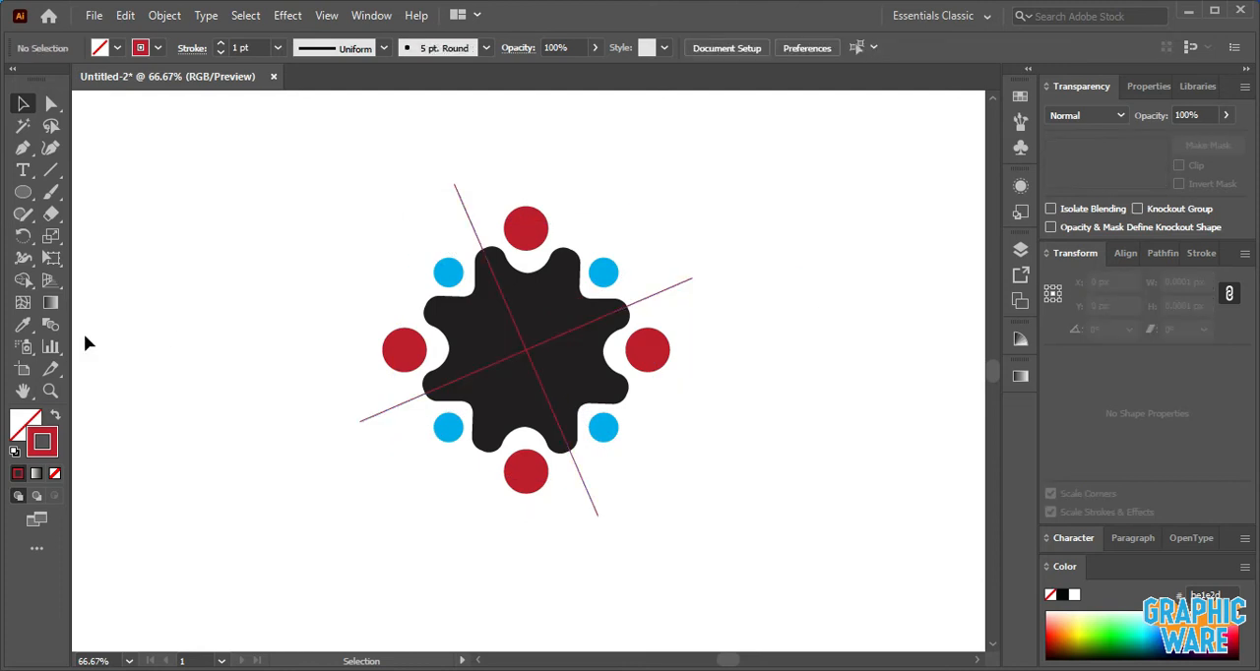
- Draw a circle about 26 px wide near the upper end of the steep line, with a dark blue fill and no stroke
{"action": "left_click", "coordinate": [22, 193]}
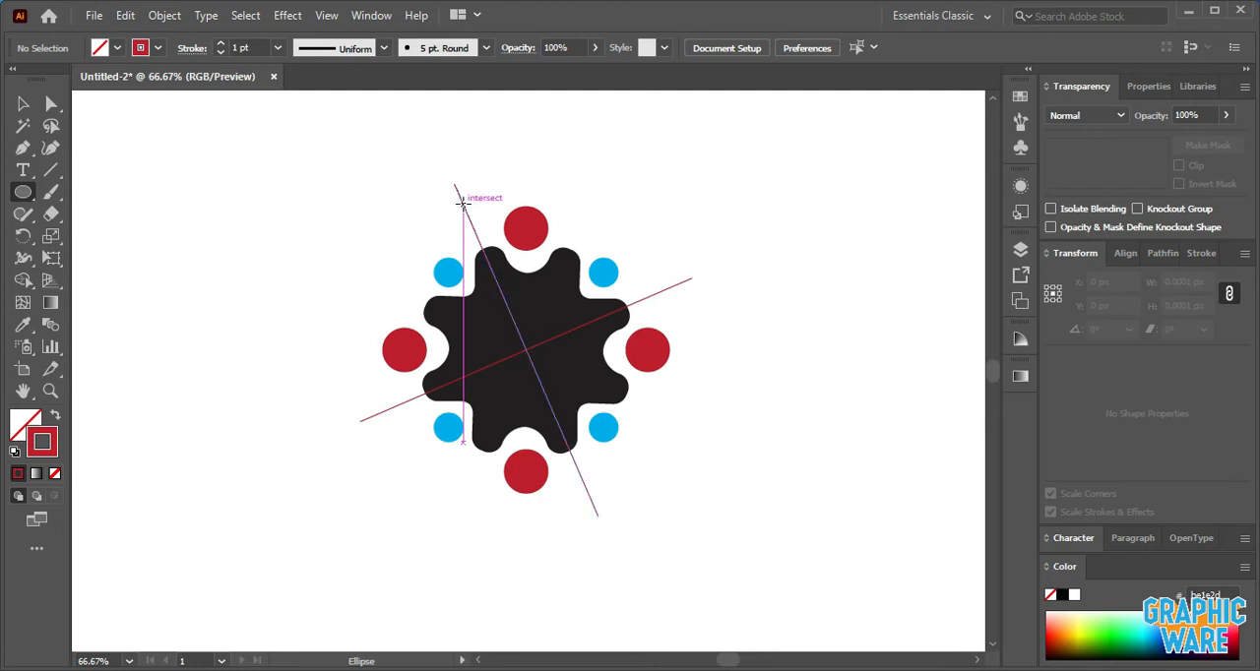
{"action": "mouse_move", "coordinate": [462, 201]}
{"action": "left_mouse_down"}
{"action": "mouse_move", "coordinate": [474, 227]}
{"action": "mouse_move", "coordinate": [470, 215]}
{"action": "left_mouse_up"}
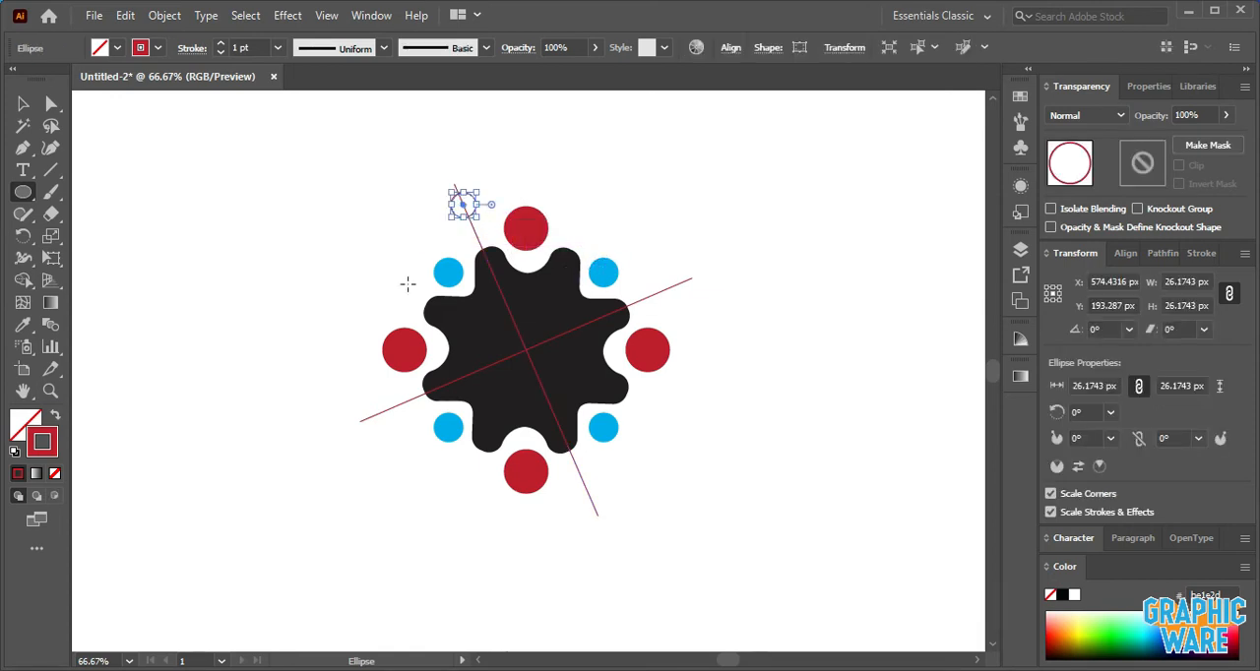
{"action": "left_click", "coordinate": [56, 420]}
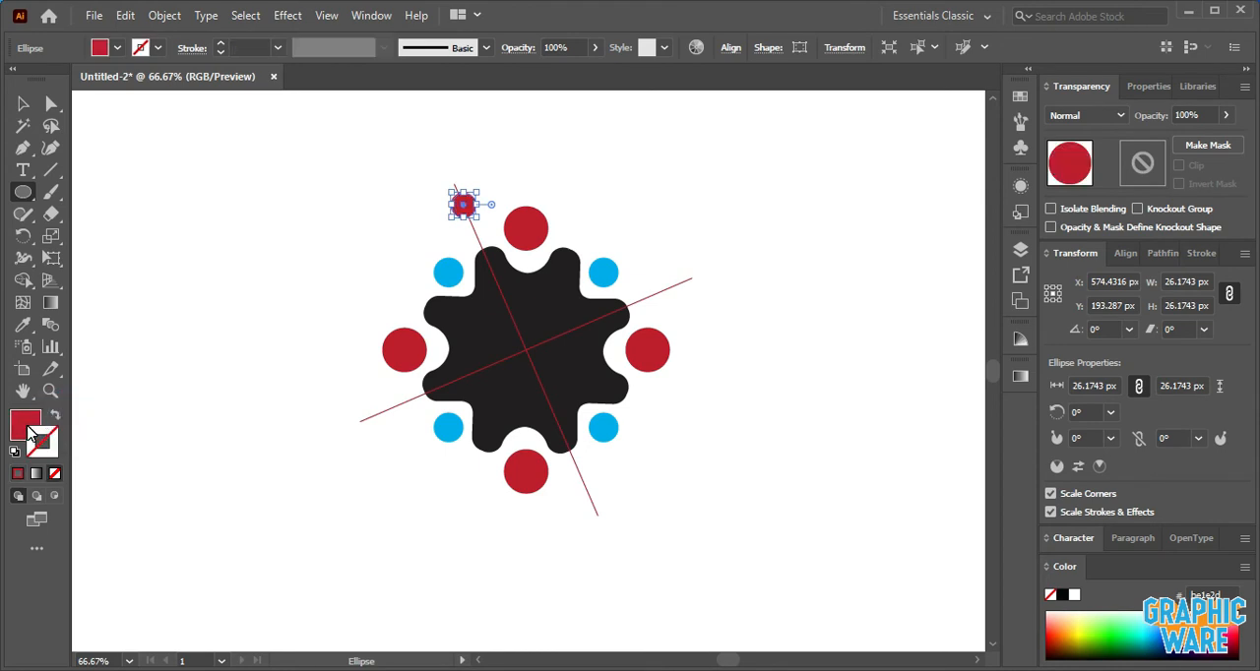
{"action": "left_click", "coordinate": [99, 47]}
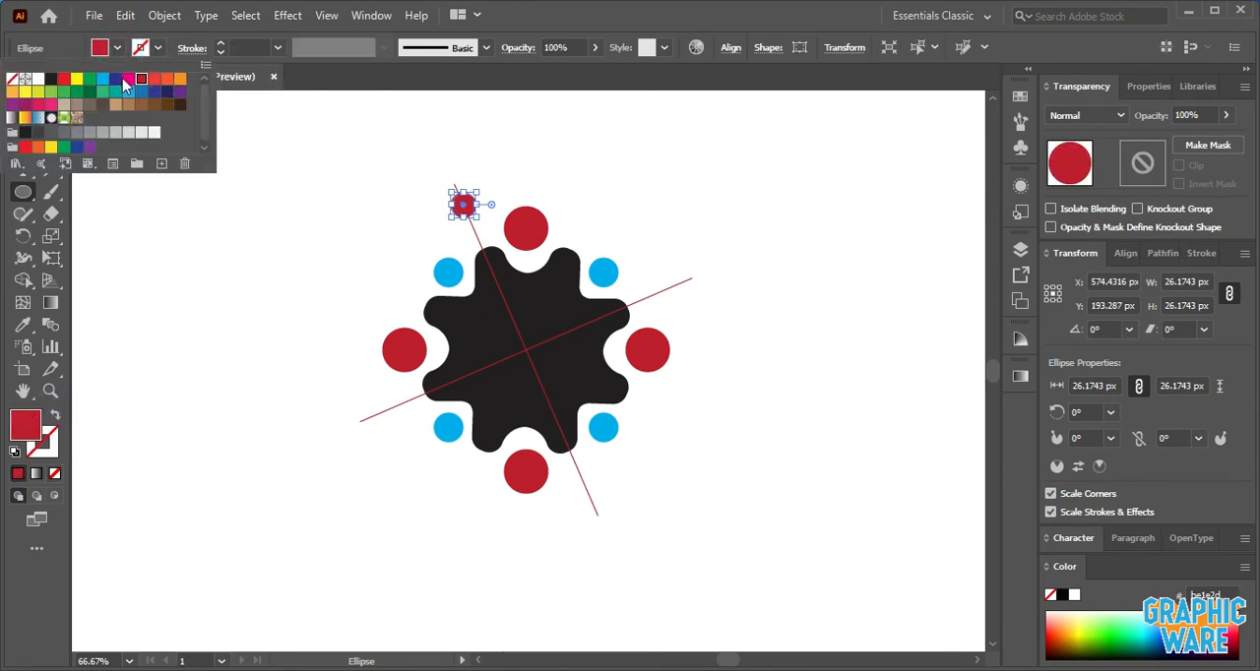
{"action": "left_click", "coordinate": [293, 144]}
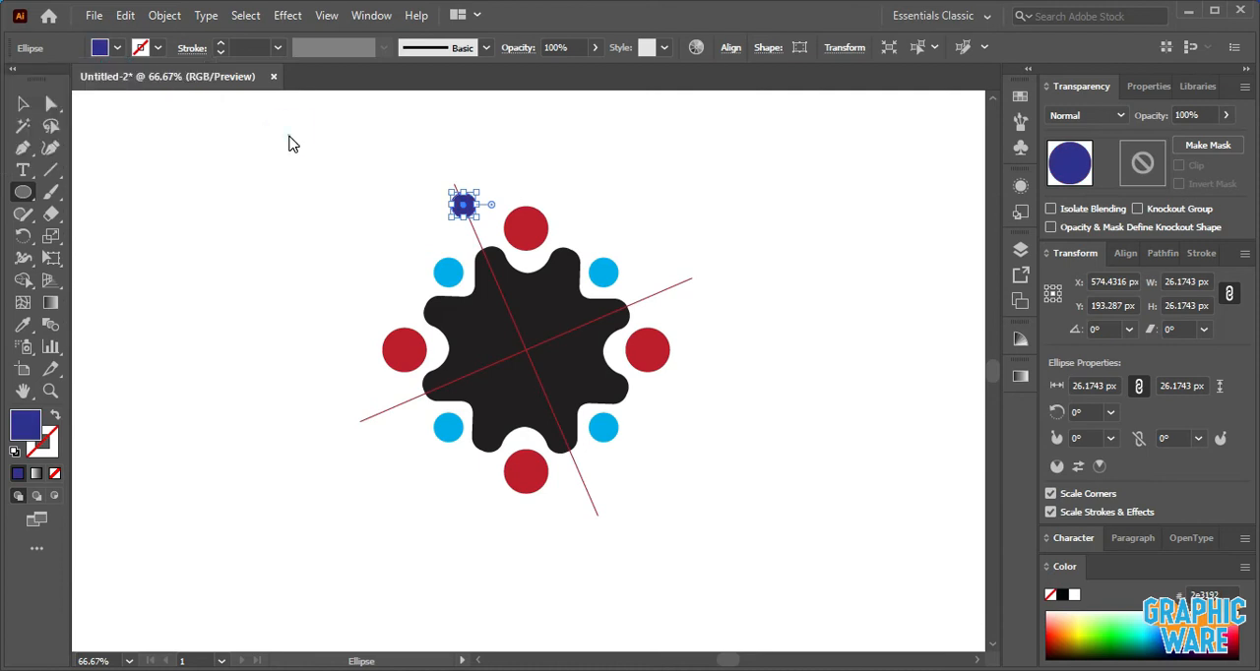
{"action": "left_click", "coordinate": [293, 143]}
{"action": "left_click", "coordinate": [692, 386]}
- Create a copy of the dark blue circle rotated by 360/8 degrees about the intersection of the lines
{"action": "left_click", "coordinate": [23, 103]}
{"action": "left_click", "coordinate": [139, 143]}
{"action": "left_click", "coordinate": [463, 204]}
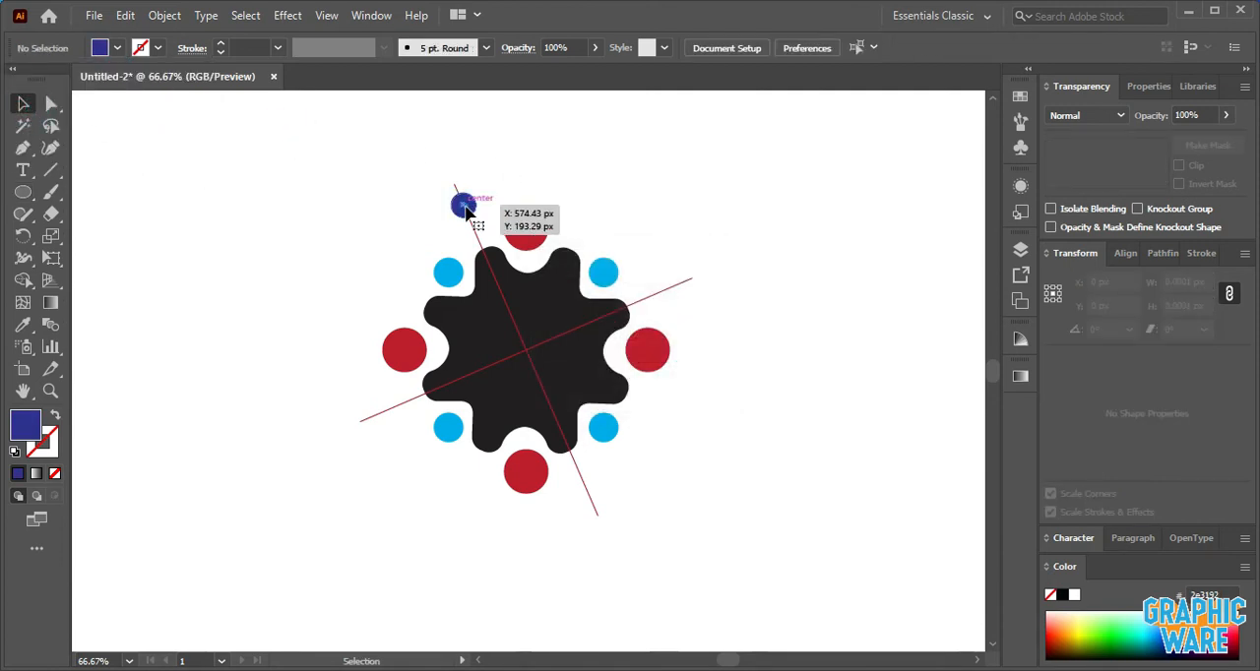
{"action": "left_click", "coordinate": [22, 235]}
{"action": "left_click", "coordinate": [528, 351]}
{"action": "scroll", "coordinate": [528, 351], "scroll_direction": "up", "scroll_amount": 2}
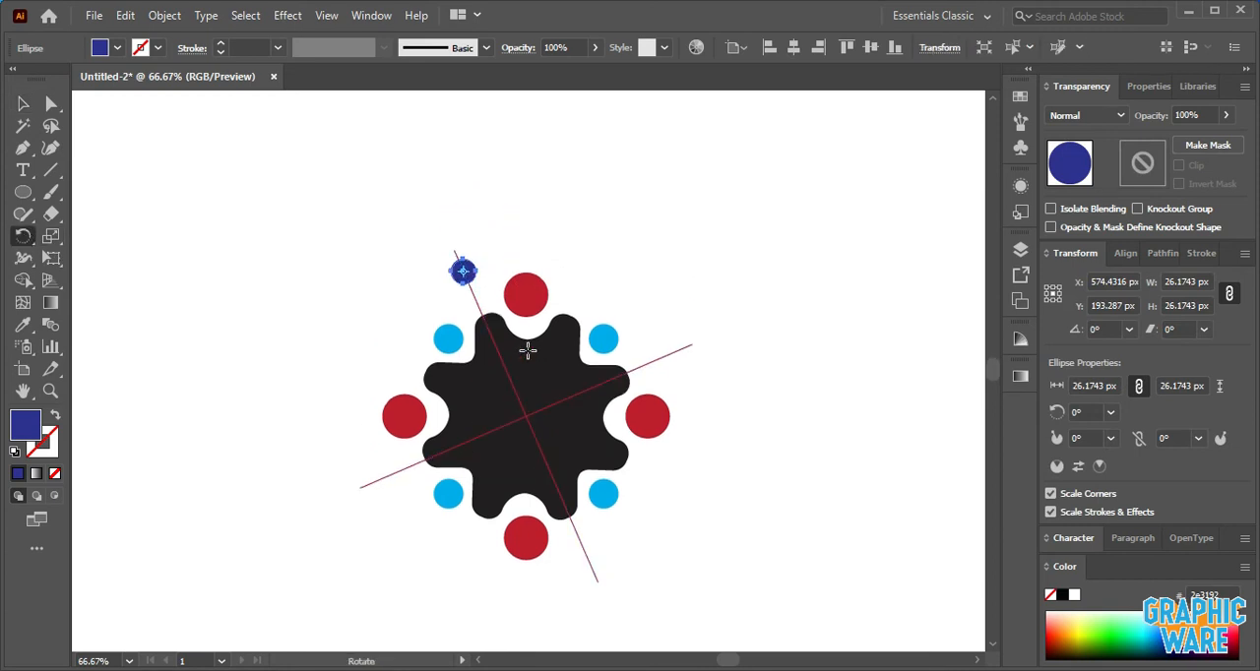
{"action": "scroll", "coordinate": [528, 351], "scroll_direction": "up", "scroll_amount": 1}
{"action": "scroll", "coordinate": [528, 351], "scroll_direction": "down", "scroll_amount": 1}
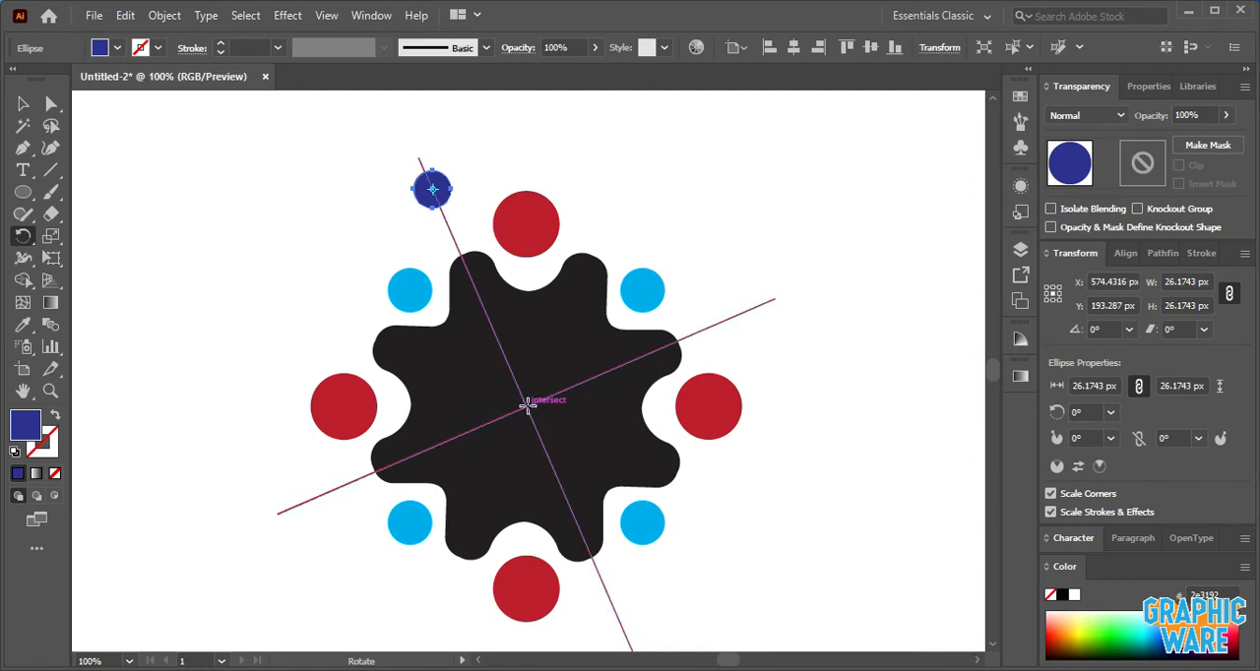
{"action": "left_click", "coordinate": [527, 405], "text": "alt"}
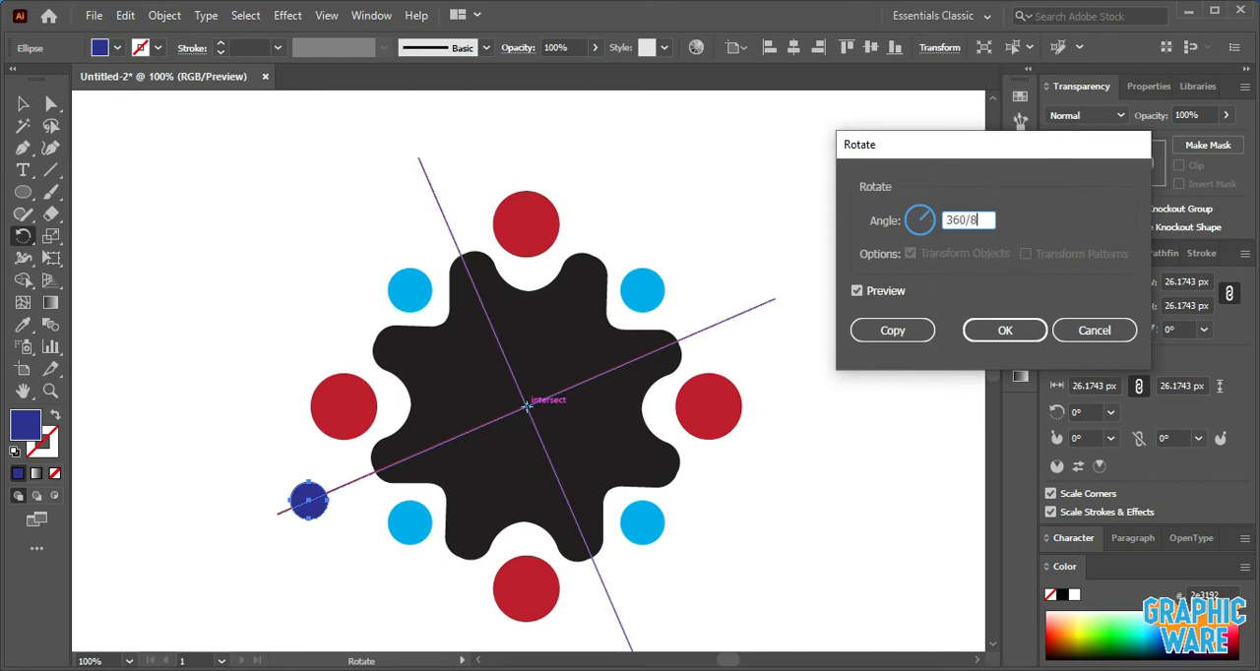
{"action": "left_click", "coordinate": [903, 328]}
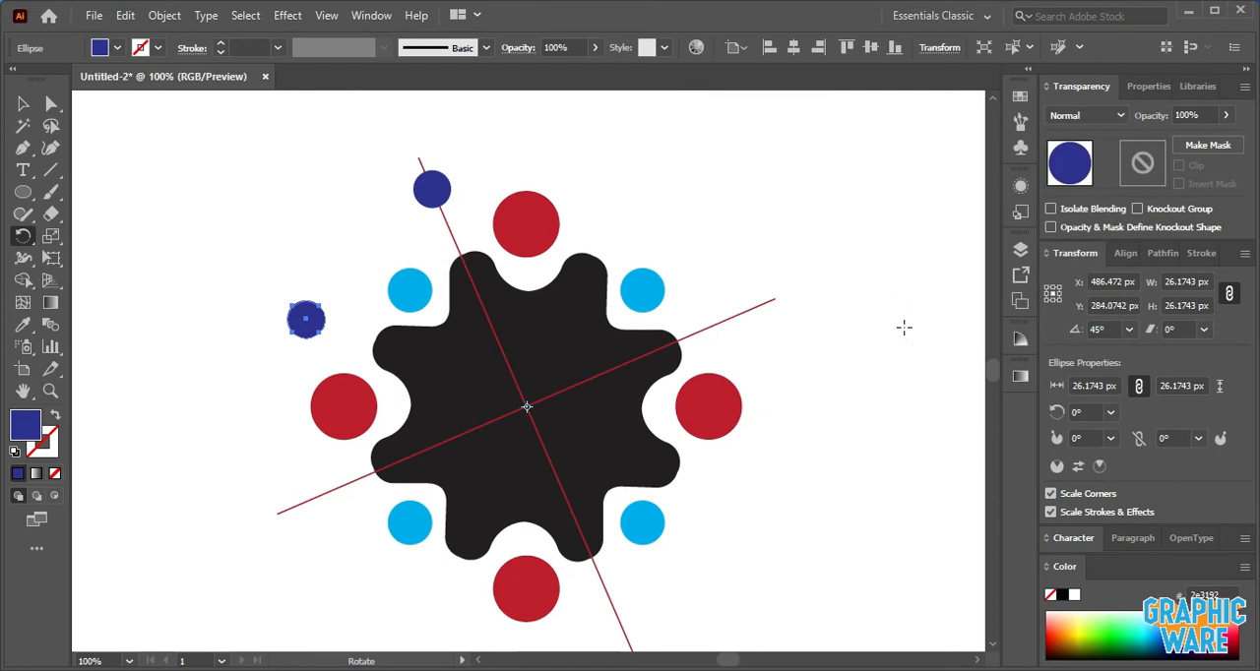
- Repeat the rotated copy until eight dark blue circles surround the gear
{"action": "key", "text": "ctrl+d"}
{"action": "key", "text": "ctrl+d"}
{"action": "key", "text": "ctrl+d"}
{"action": "key", "text": "ctrl+d"}
{"action": "key", "text": "ctrl+d"}
{"action": "key", "text": "ctrl+d"}
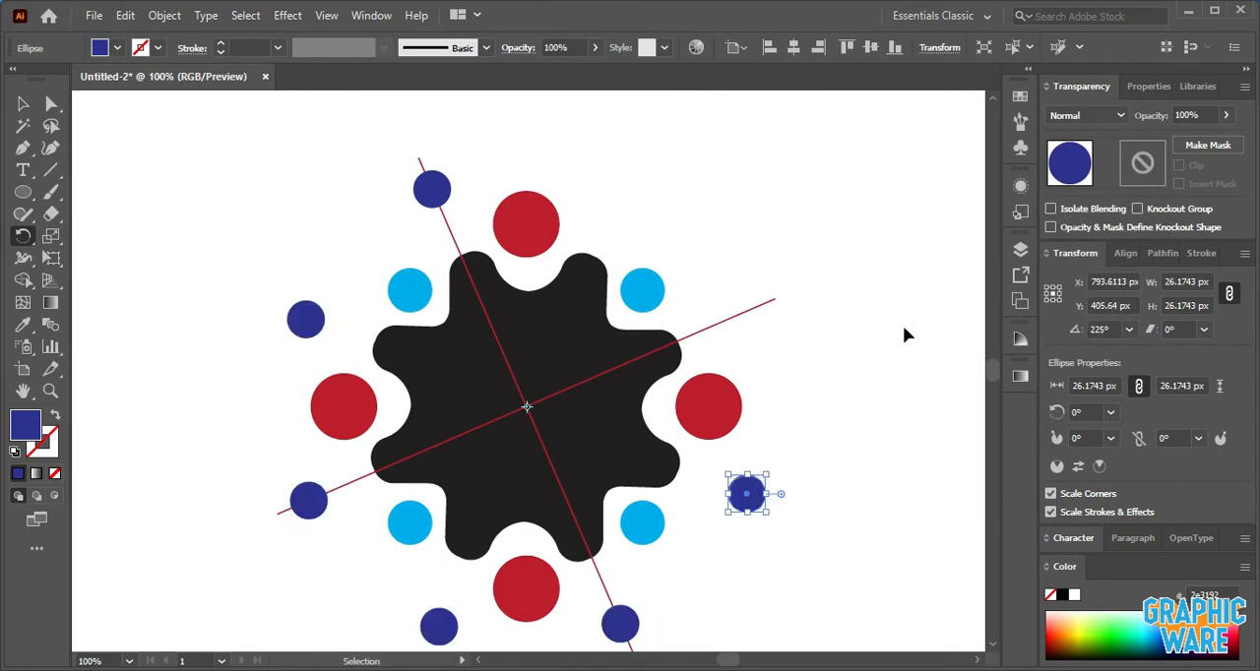
- Delete the group of red guide lines crossing the gear
{"action": "left_click", "coordinate": [24, 103]}
{"action": "left_click", "coordinate": [223, 181]}
{"action": "left_click", "coordinate": [421, 165]}
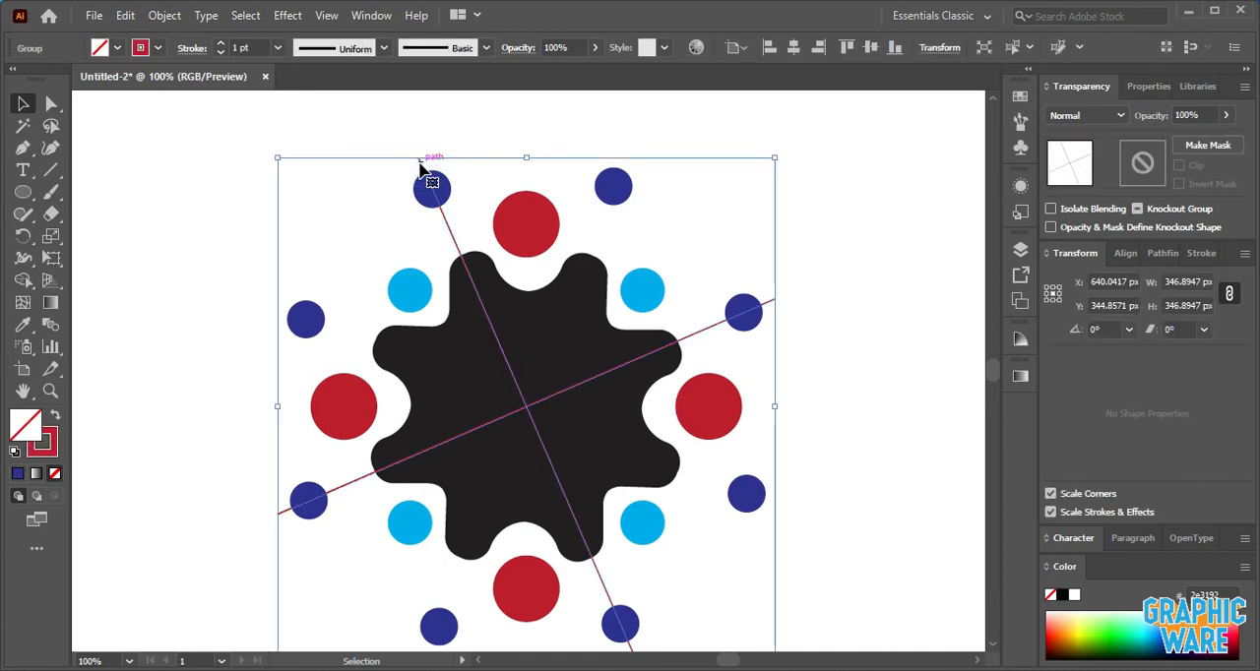
{"action": "key", "text": "Delete"}
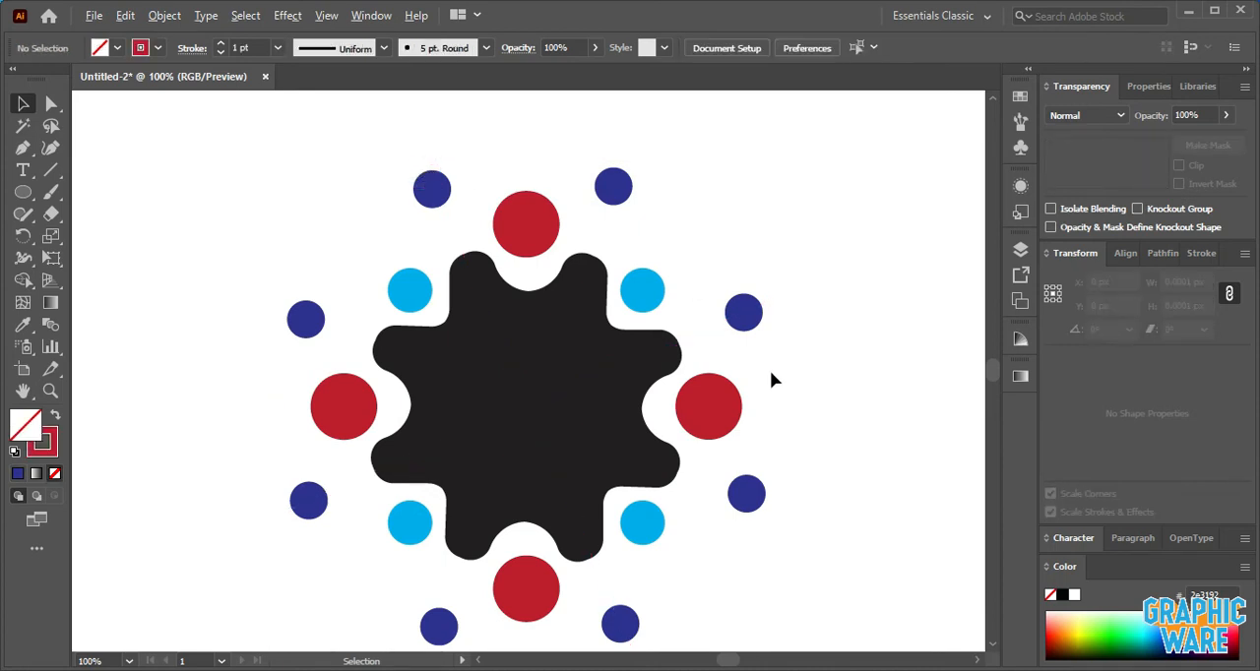
- Select the gear and all surrounding circles and unite them into one dark blue shape with Pathfinder
{"action": "scroll", "coordinate": [770, 371], "scroll_direction": "down", "scroll_amount": 1}
{"action": "scroll", "coordinate": [772, 376], "scroll_direction": "down", "scroll_amount": 1}
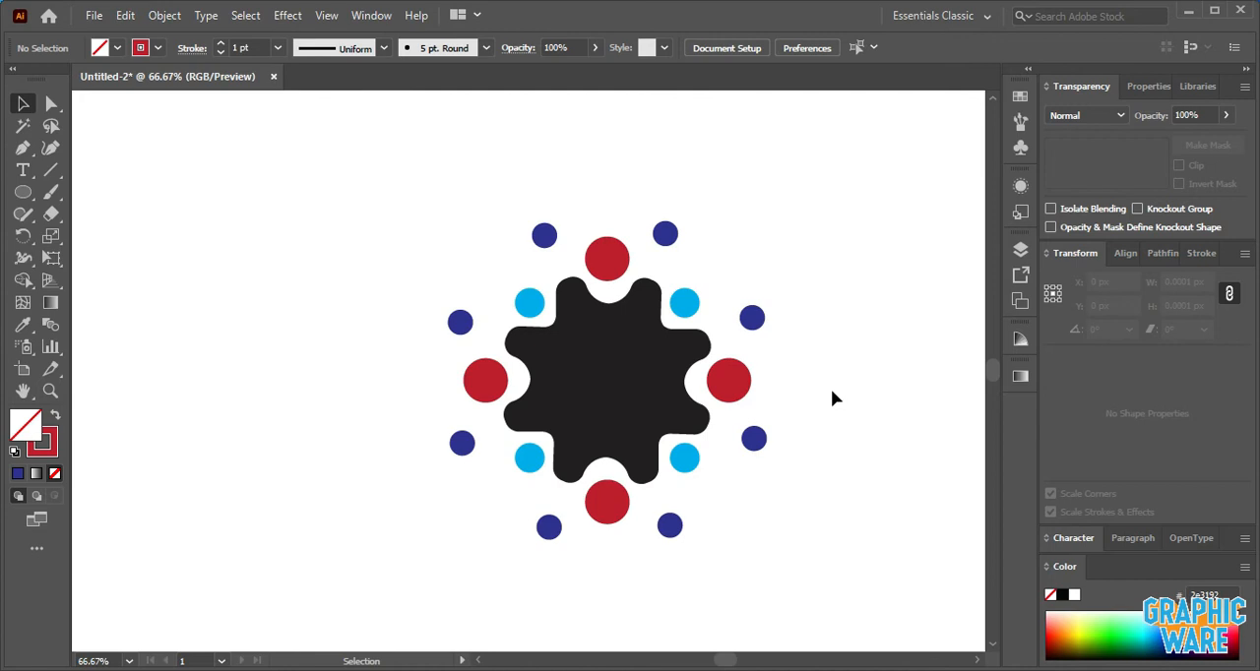
{"action": "left_click_drag", "start_coordinate": [357, 173], "coordinate": [883, 603]}
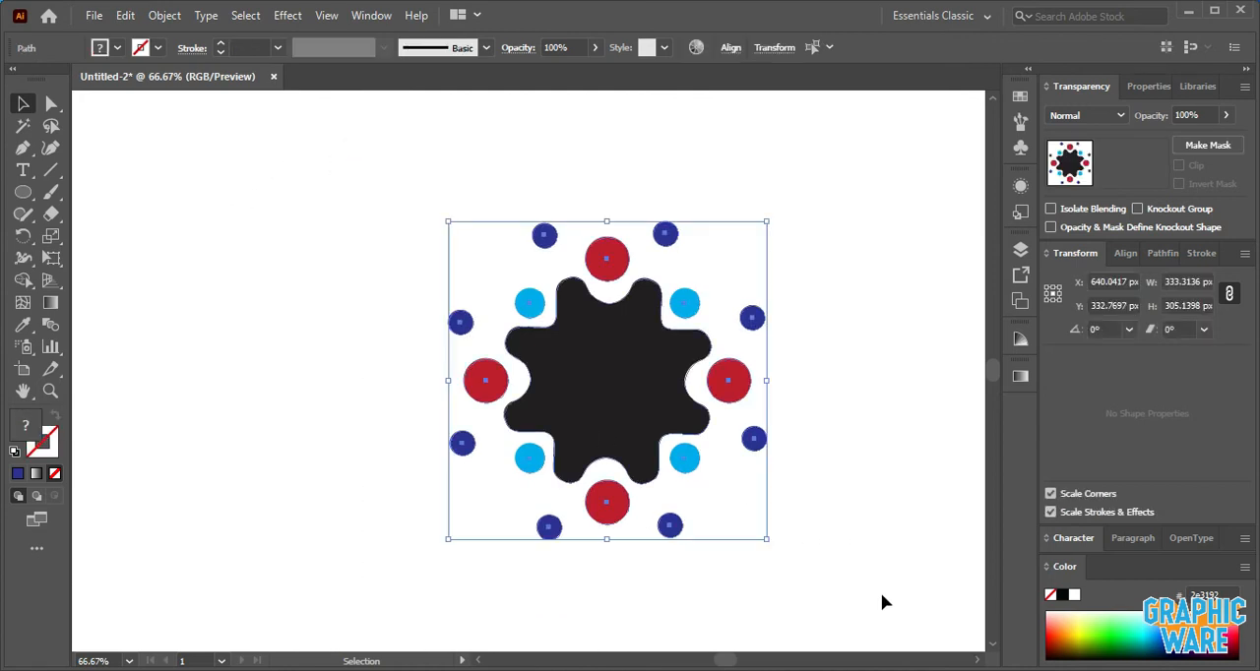
{"action": "left_click", "coordinate": [1161, 254]}
{"action": "left_click", "coordinate": [1055, 303]}
{"action": "left_click", "coordinate": [903, 280]}
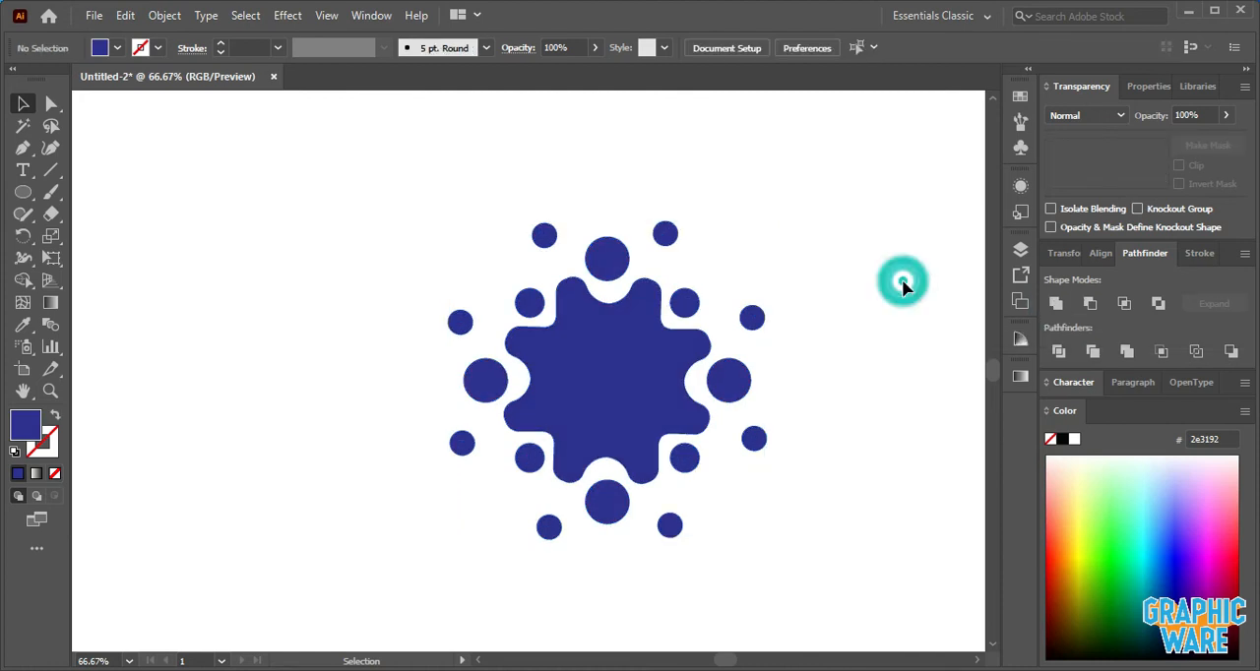
{"action": "left_click", "coordinate": [631, 372]}
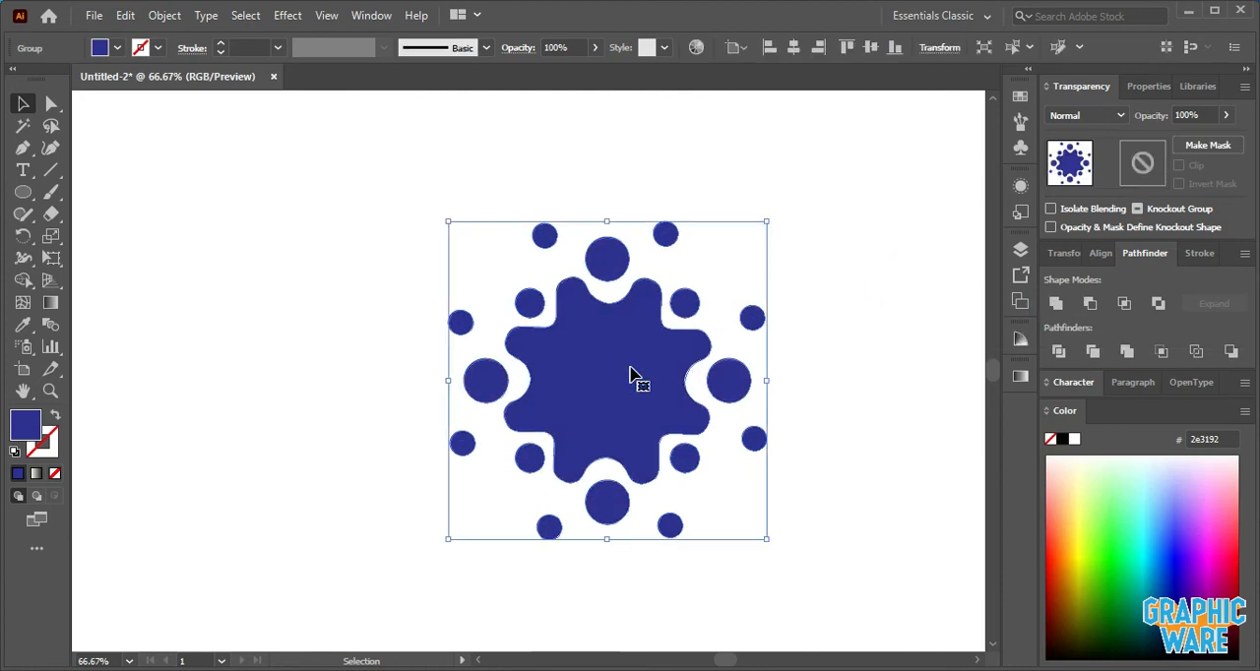
{"action": "left_click", "coordinate": [895, 359]}
- Create a rectangle 1280 px wide and 720 px high on the artboard
{"action": "scroll", "coordinate": [701, 361], "scroll_direction": "down", "scroll_amount": 1}
{"action": "key", "text": "space"}
{"action": "left_click_drag", "start_coordinate": [816, 377], "coordinate": [737, 371]}
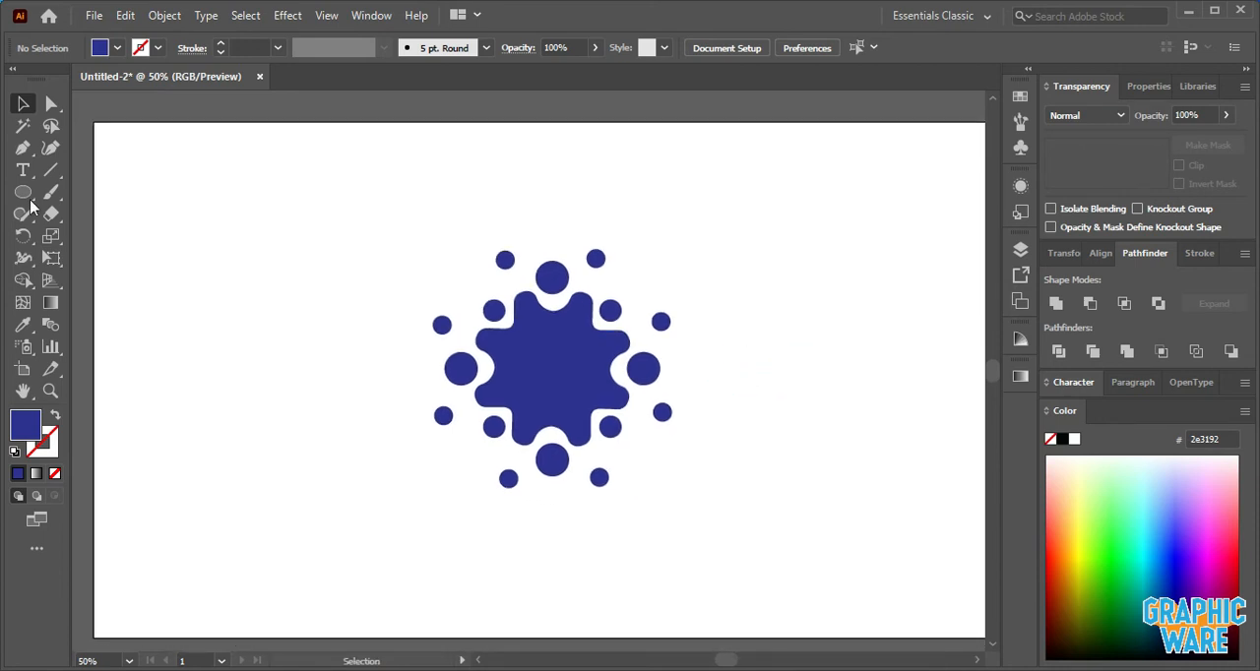
{"action": "left_click_drag", "start_coordinate": [16, 197], "coordinate": [85, 192]}
{"action": "left_click", "coordinate": [192, 227]}
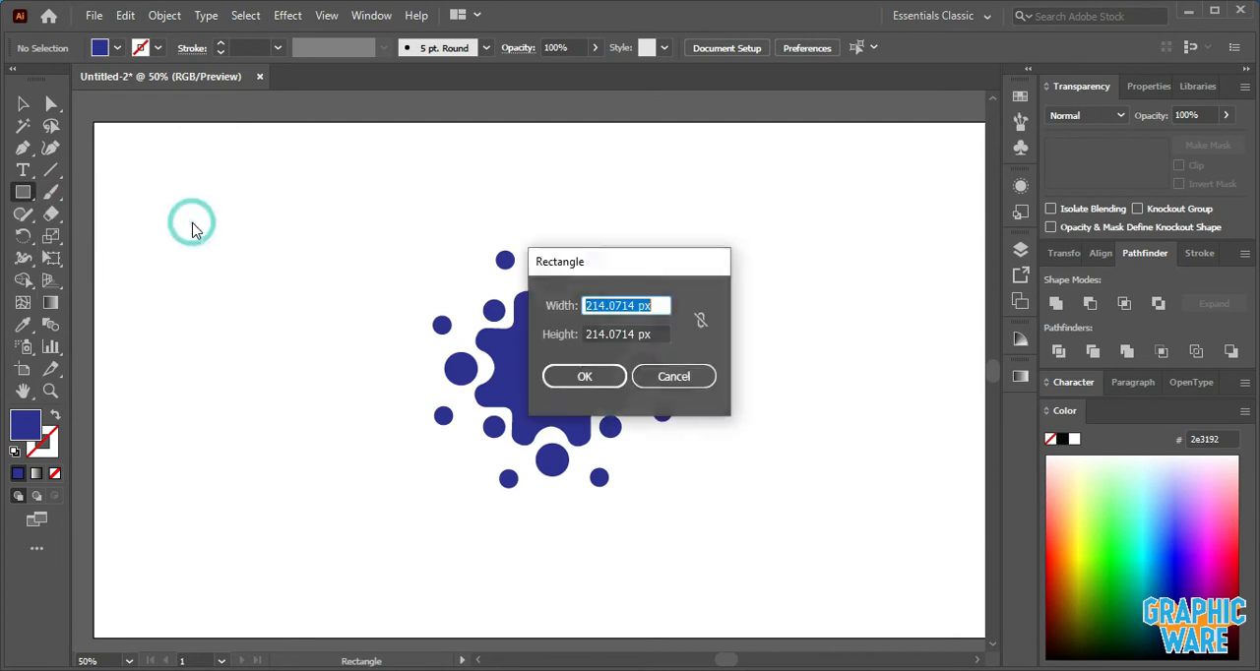
{"action": "type", "text": "1280"}
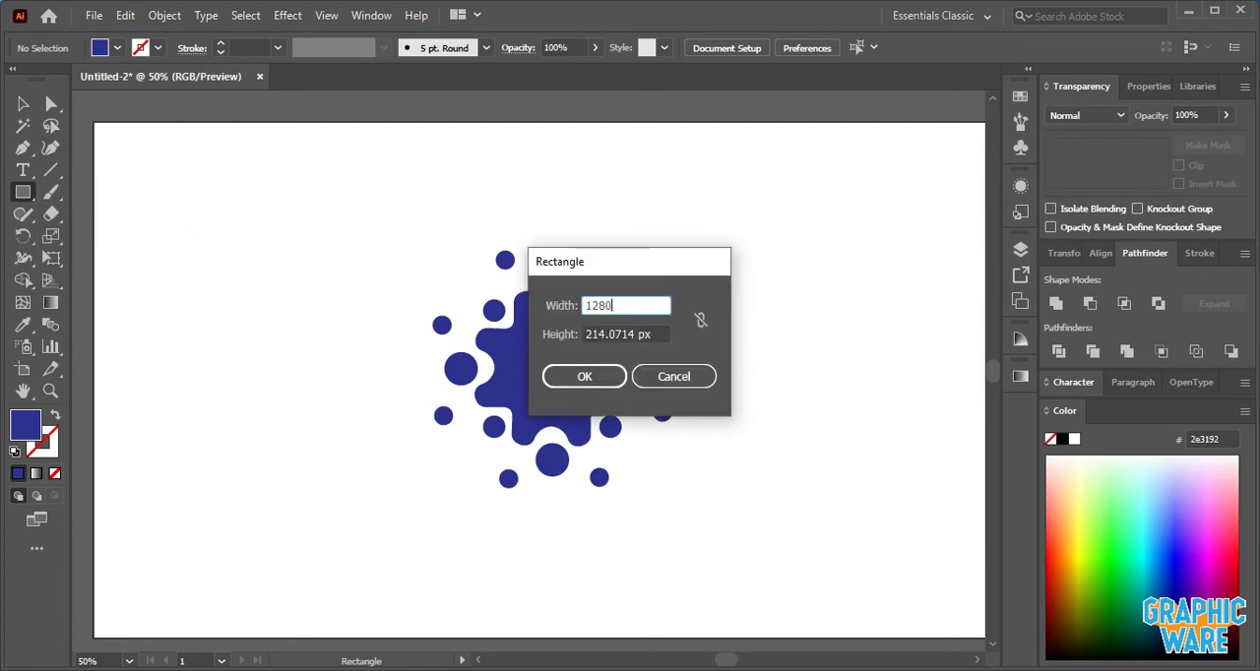
{"action": "key", "text": "Tab"}
{"action": "type", "text": "7"}
{"action": "key", "text": "Tab"}
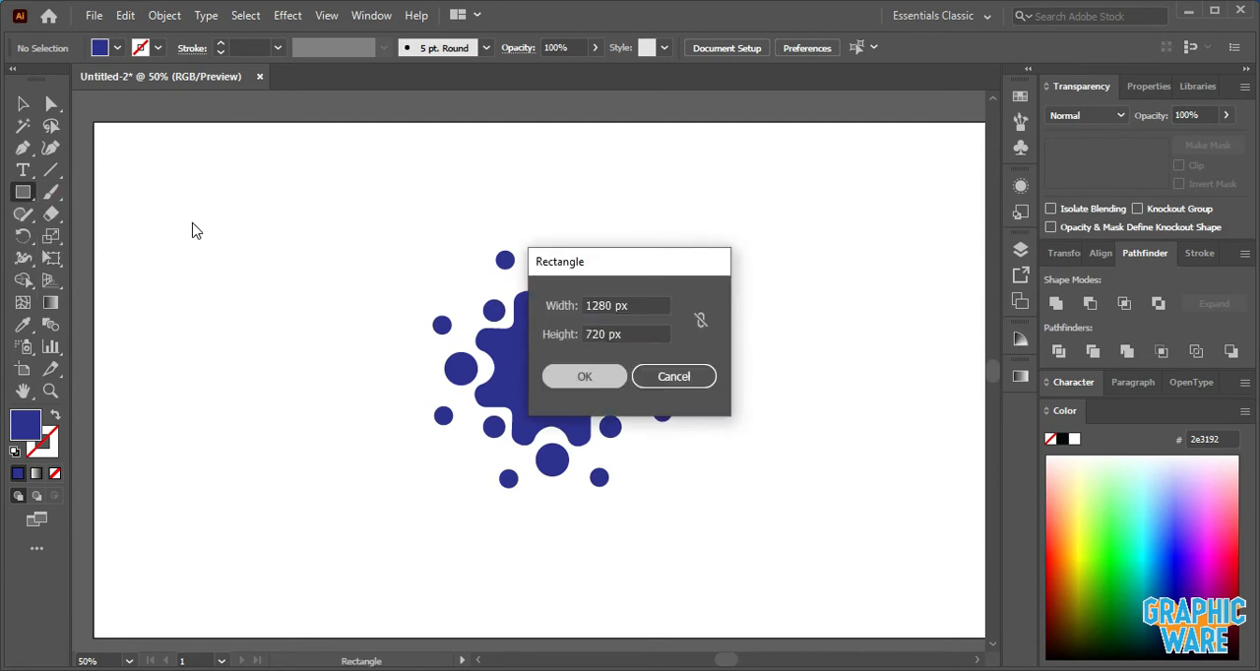
{"action": "key", "text": "Return"}
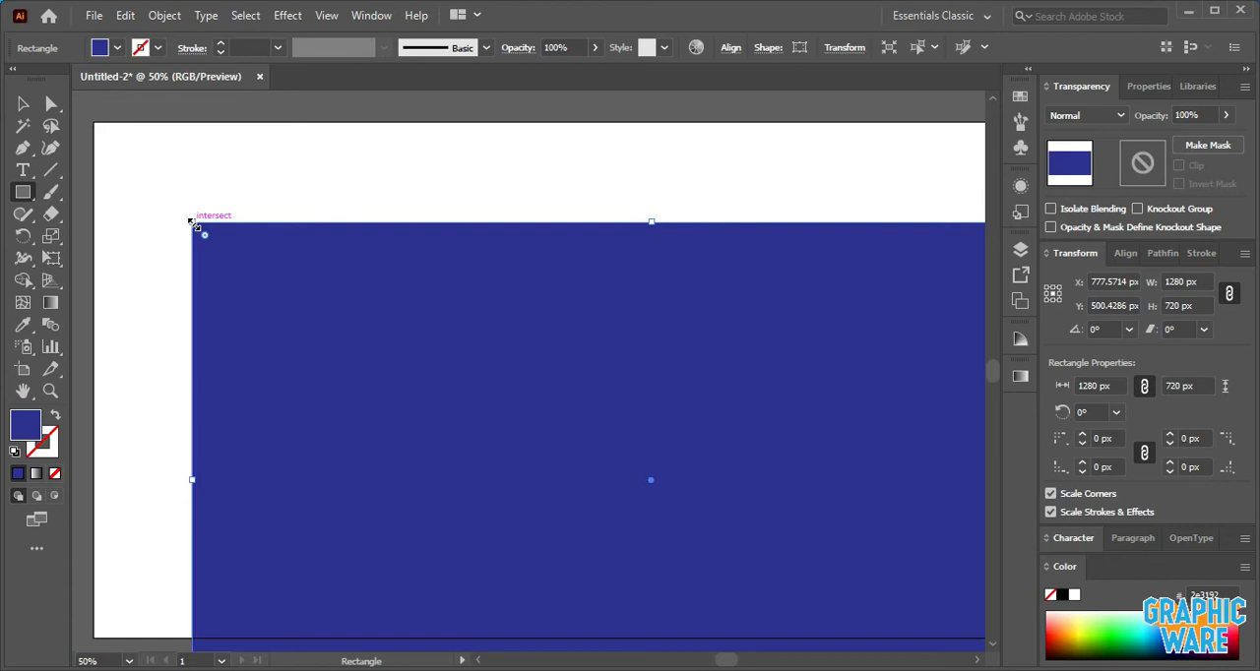
- Center the rectangle on the artboard horizontally and vertically and send it to the back
{"action": "left_click", "coordinate": [729, 47]}
{"action": "left_click", "coordinate": [578, 100]}
{"action": "left_click", "coordinate": [693, 102]}
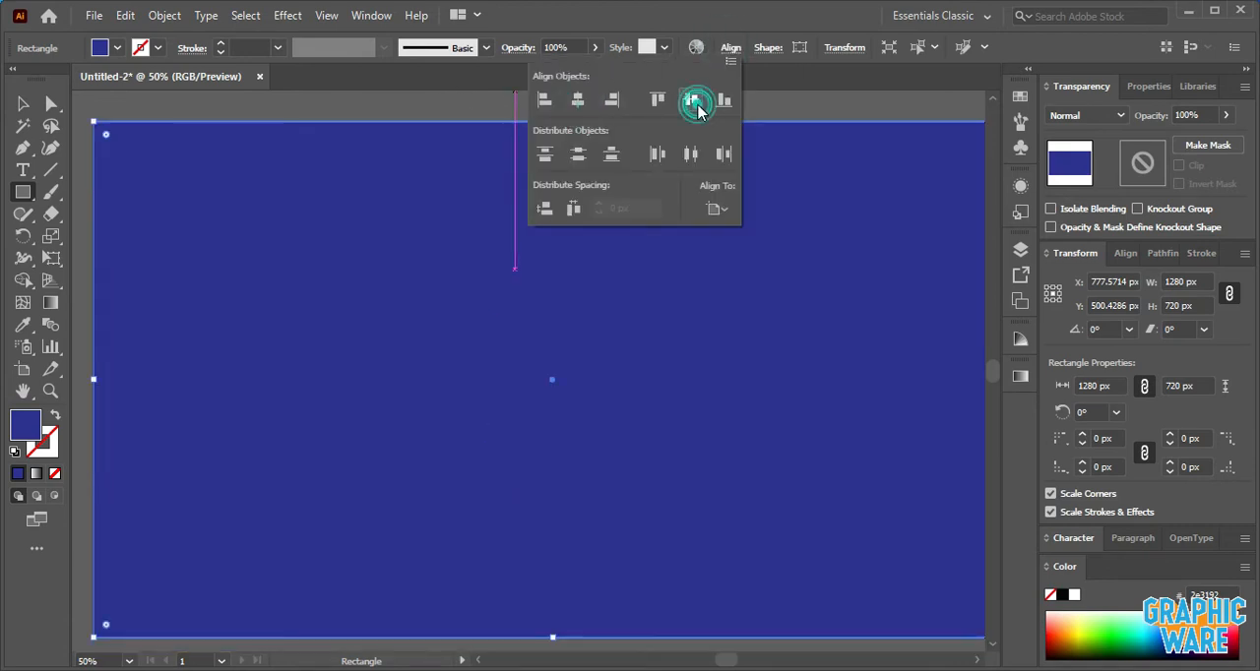
{"action": "right_click", "coordinate": [342, 226]}
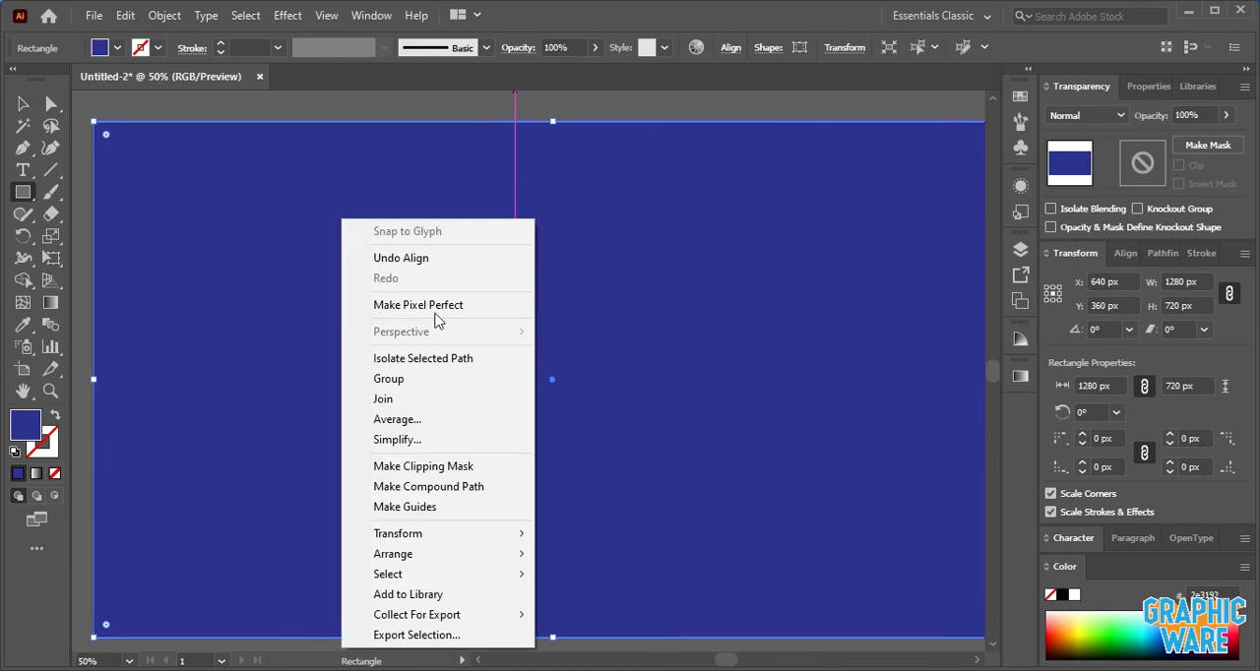
{"action": "mouse_move", "coordinate": [422, 554]}
{"action": "left_click", "coordinate": [571, 613]}
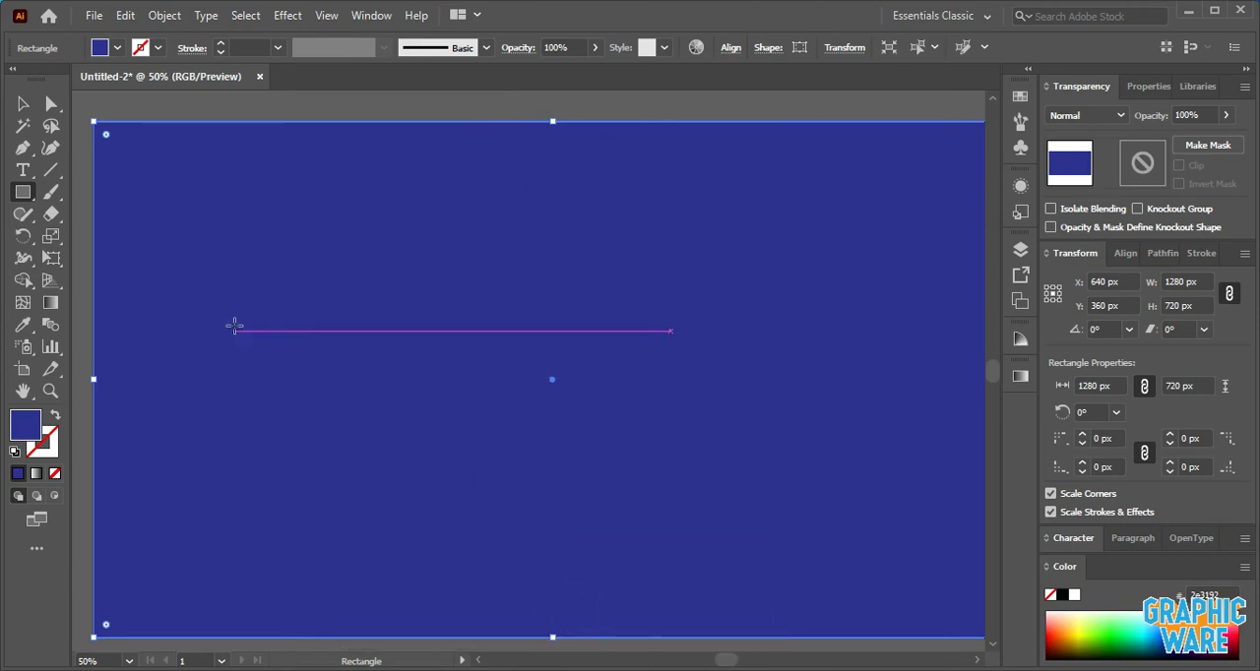
- Fill the background rectangle with the very dark navy color 0d1035
{"action": "double_click", "coordinate": [28, 436]}
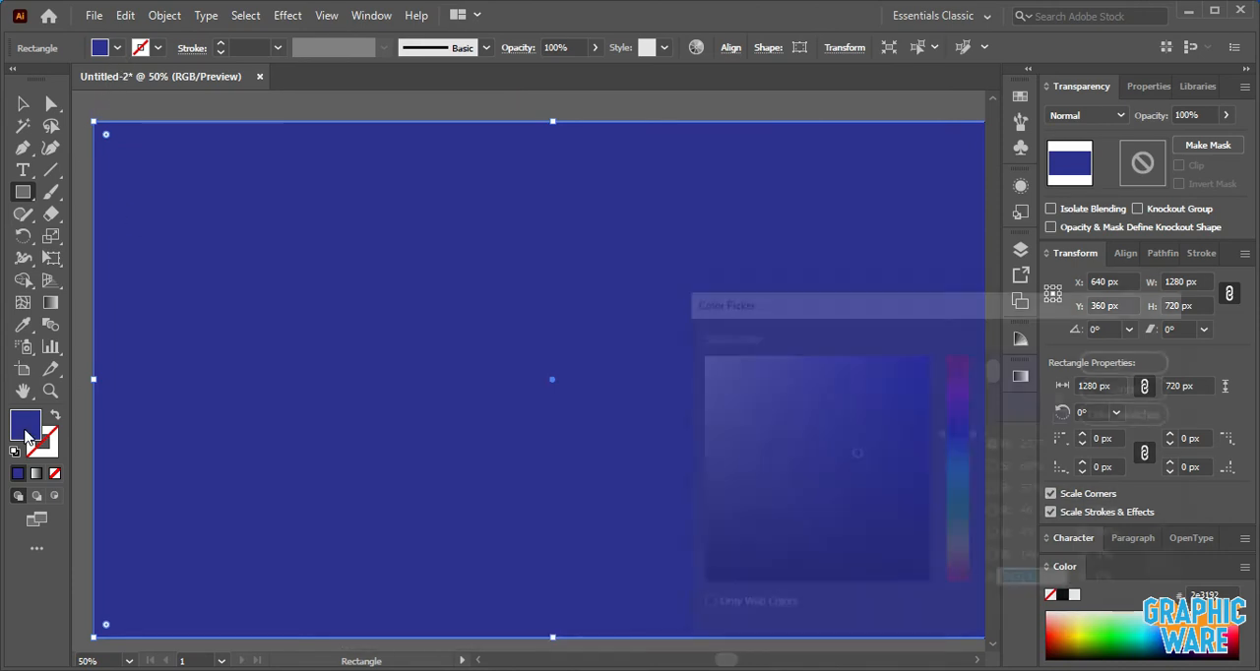
{"action": "left_click", "coordinate": [869, 523]}
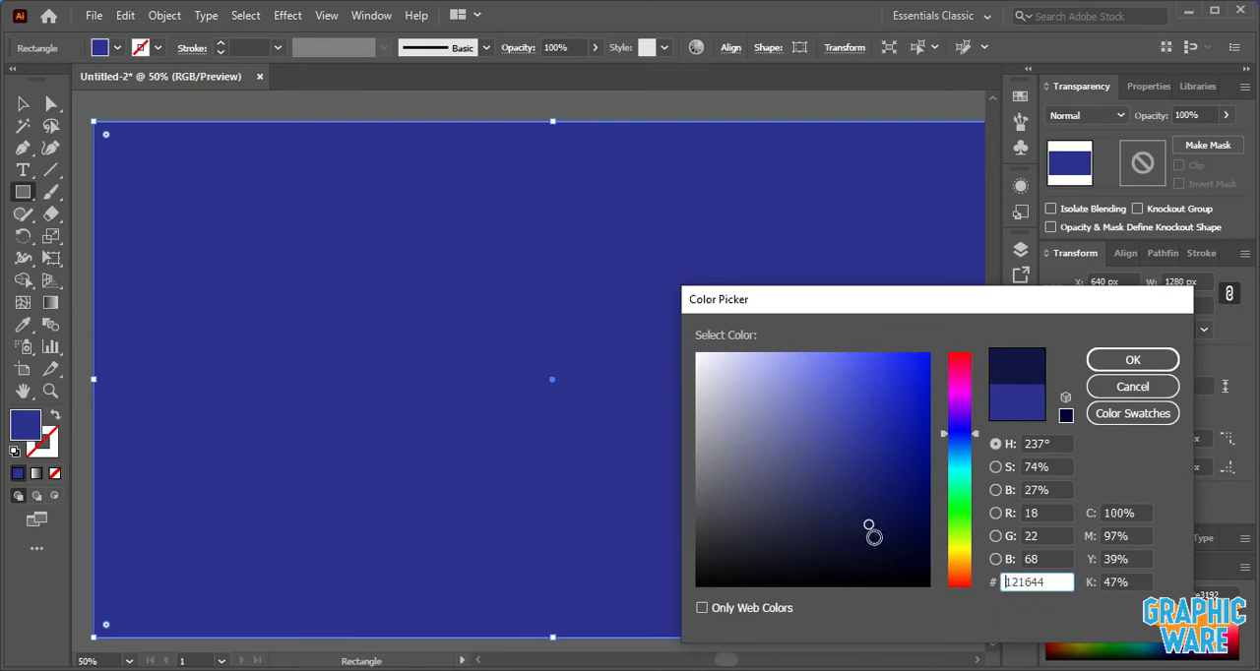
{"action": "left_click", "coordinate": [1130, 360]}
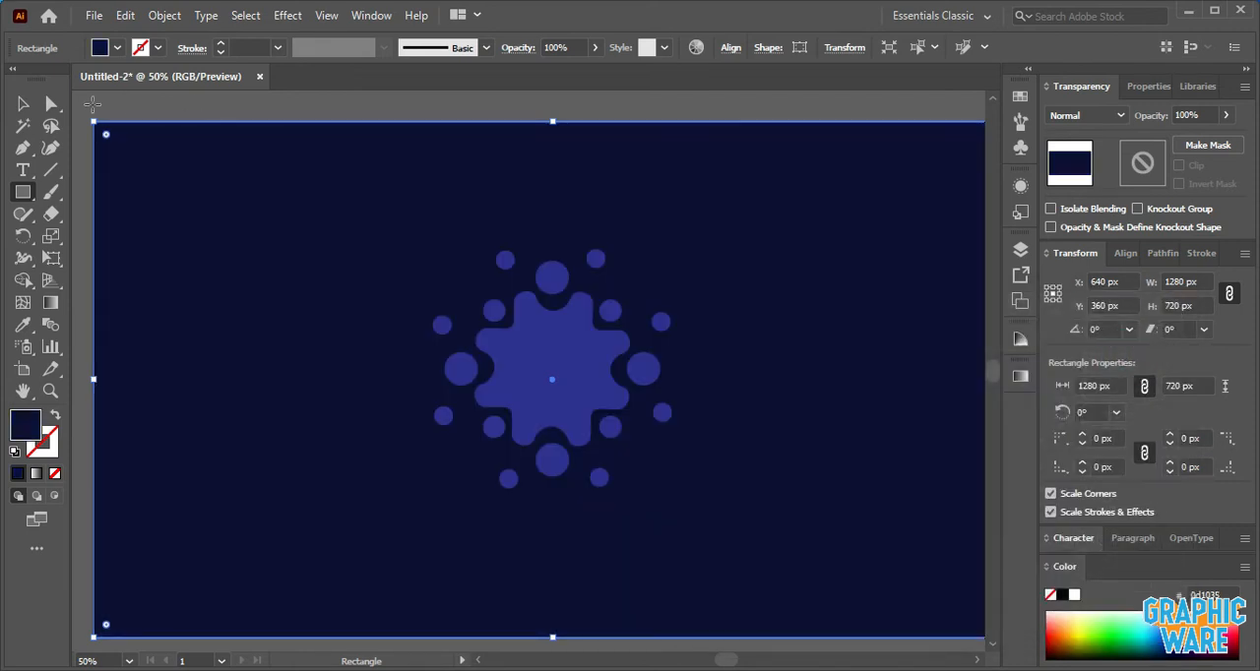
{"action": "left_click", "coordinate": [22, 104]}
{"action": "left_click", "coordinate": [108, 115]}
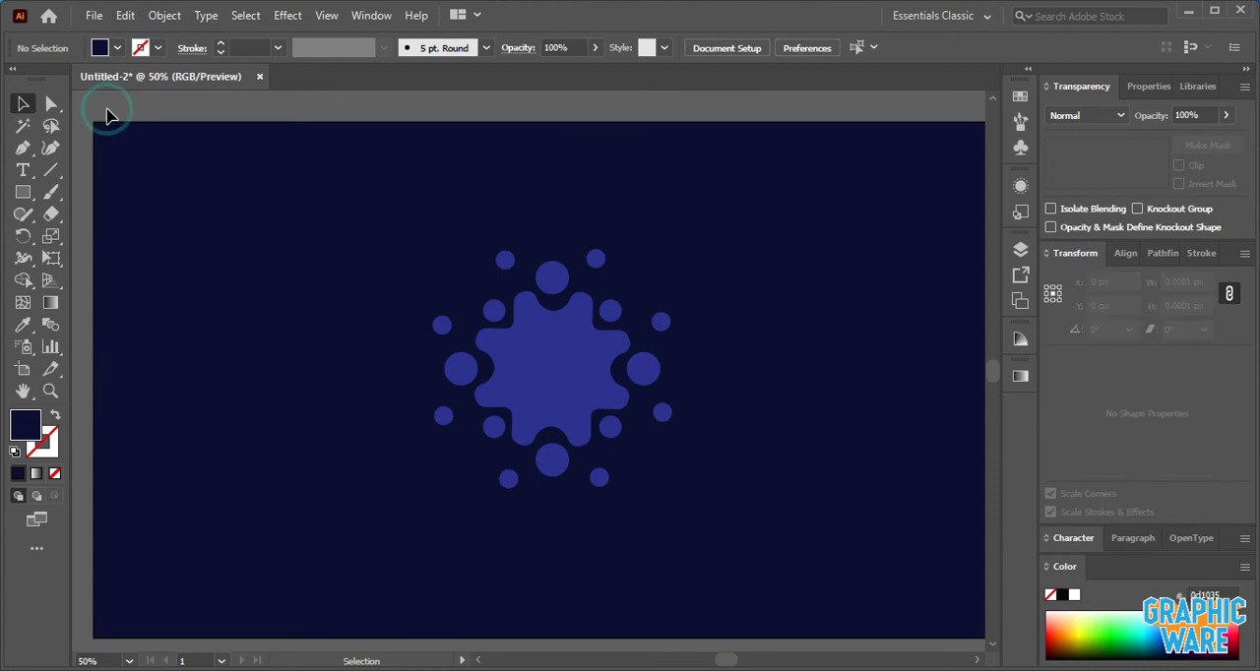
- Fill the gear icon group with the yellow-to-orange gradient swatch
{"action": "left_click", "coordinate": [575, 351]}
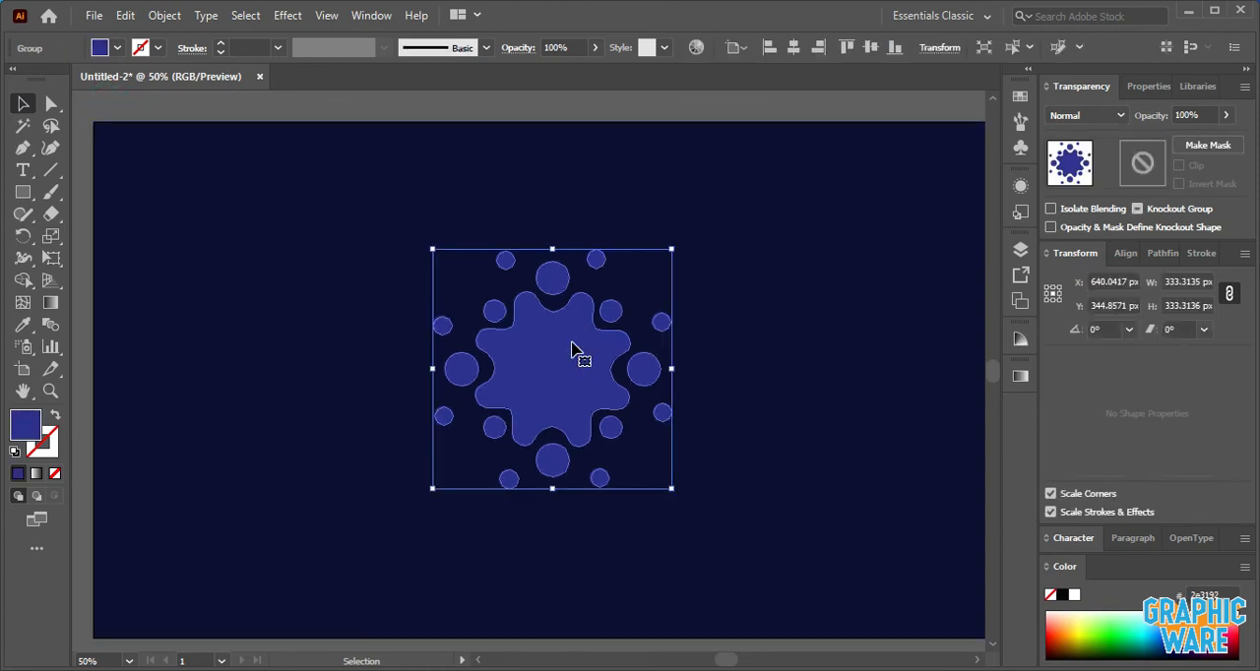
{"action": "left_click", "coordinate": [117, 47]}
{"action": "left_click", "coordinate": [26, 118]}
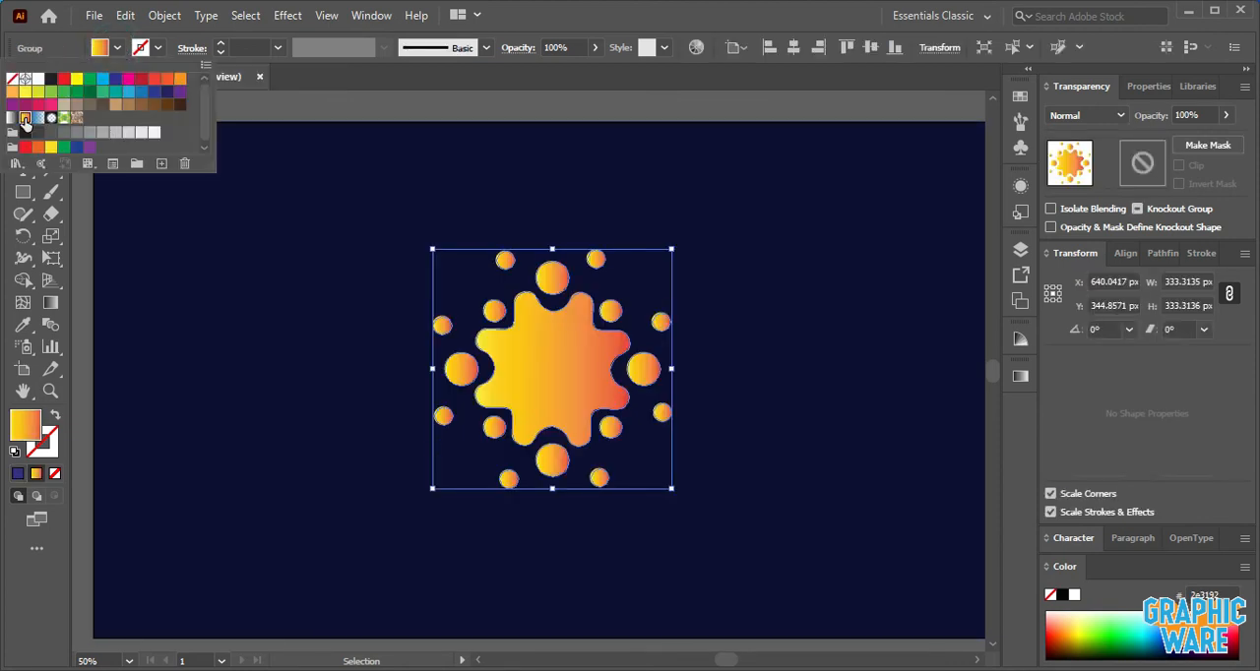
- Run the icon's gradient diagonally from its upper right to its lower left with the Gradient tool
{"action": "left_click", "coordinate": [44, 298]}
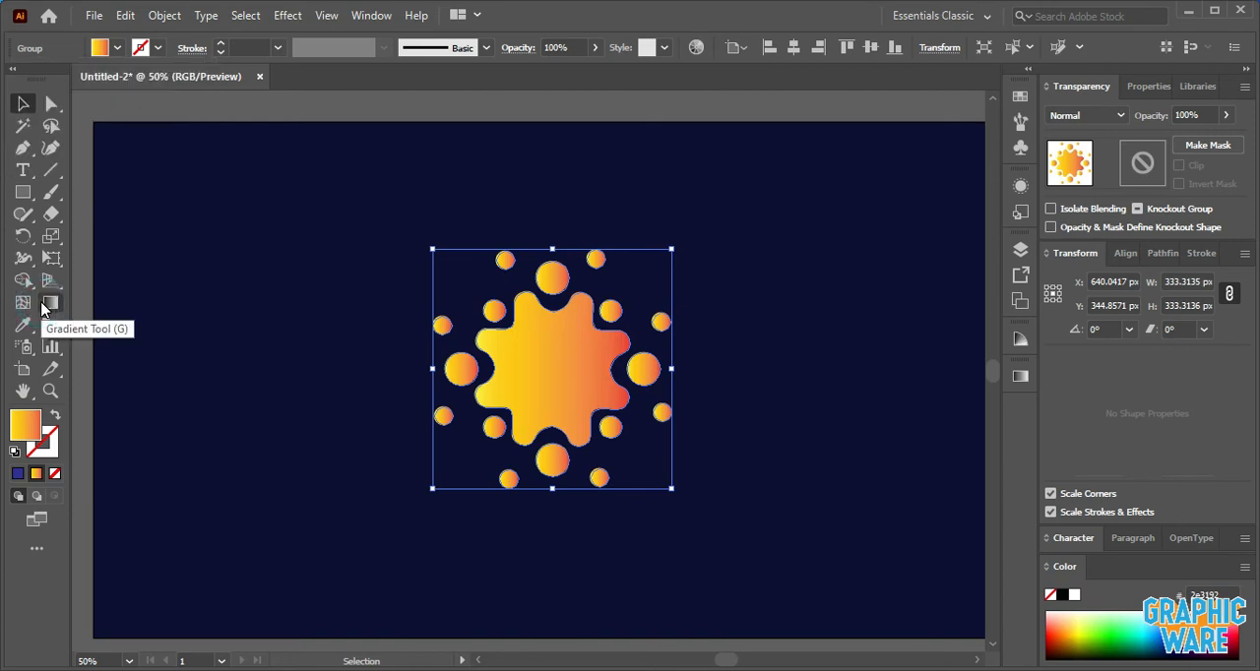
{"action": "left_click", "coordinate": [50, 302]}
{"action": "left_click_drag", "start_coordinate": [635, 280], "coordinate": [479, 454]}
{"action": "left_click", "coordinate": [24, 106]}
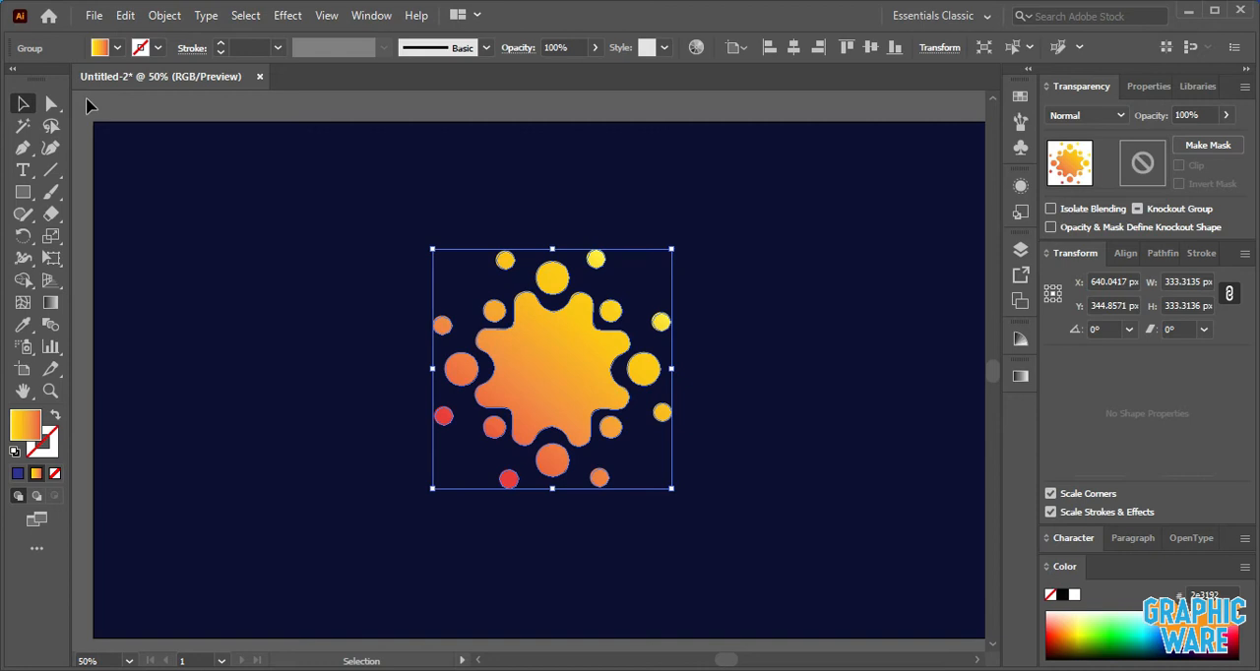
{"action": "left_click", "coordinate": [87, 102]}
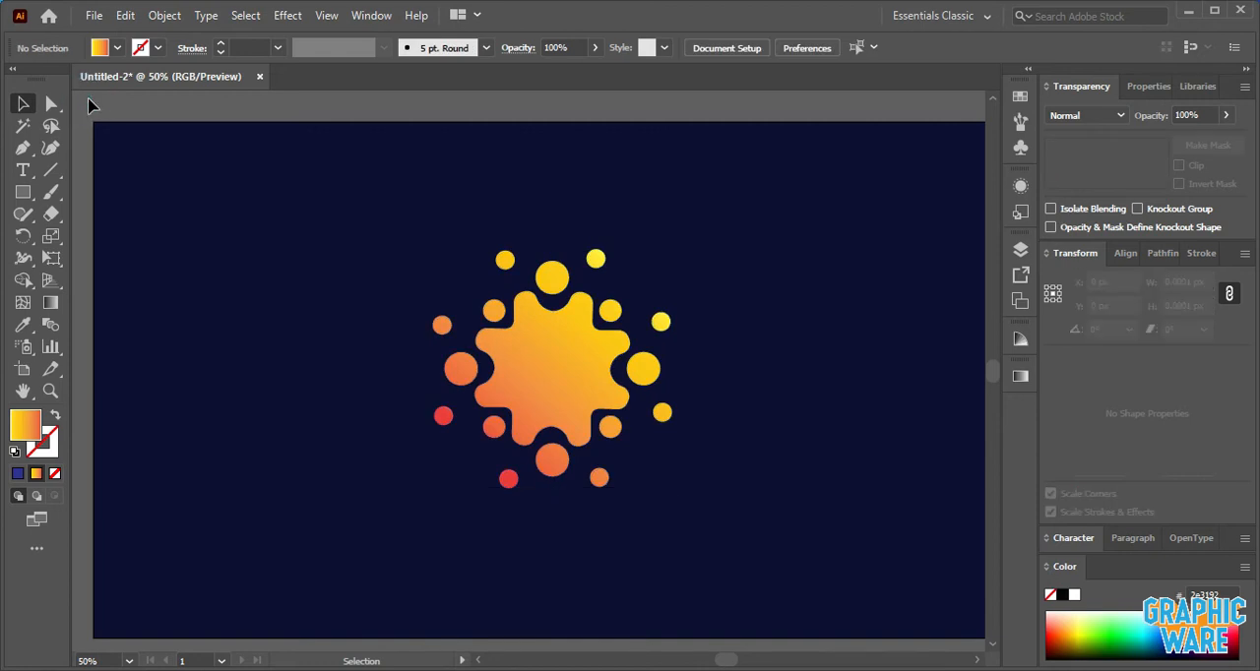
- Redraw the icon's gradient diagonally from yellow at its lower left to red at its upper right
{"action": "left_click", "coordinate": [529, 364]}
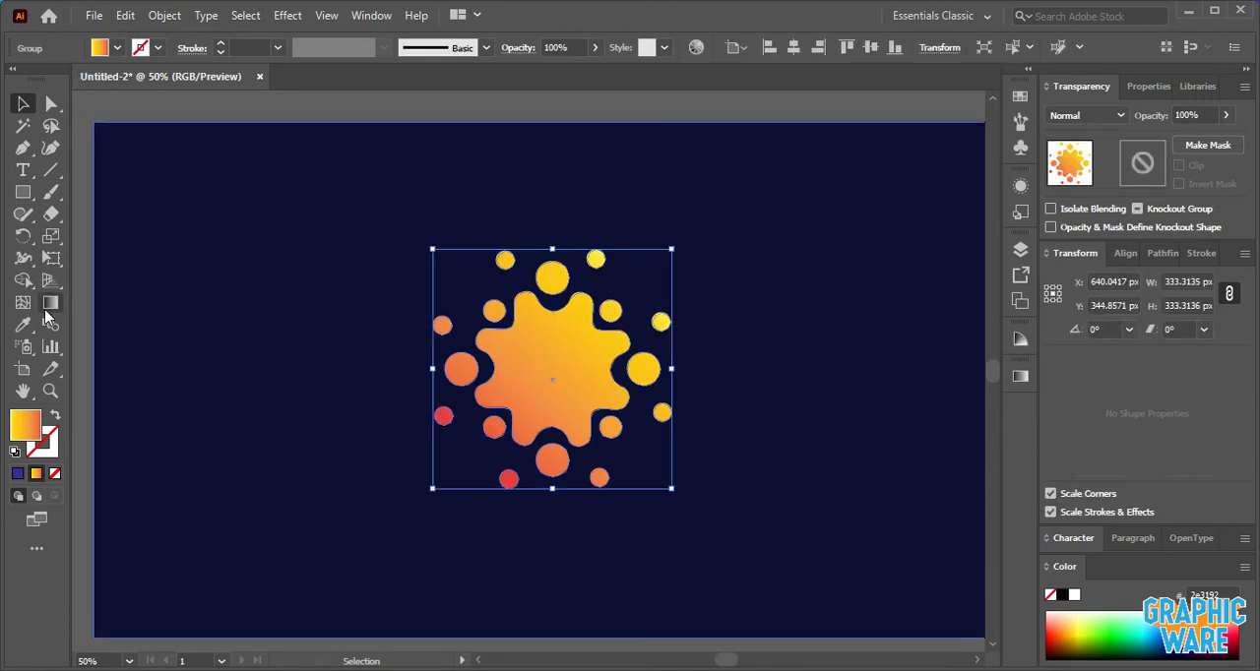
{"action": "left_click", "coordinate": [50, 303]}
{"action": "left_click_drag", "start_coordinate": [454, 439], "coordinate": [638, 281]}
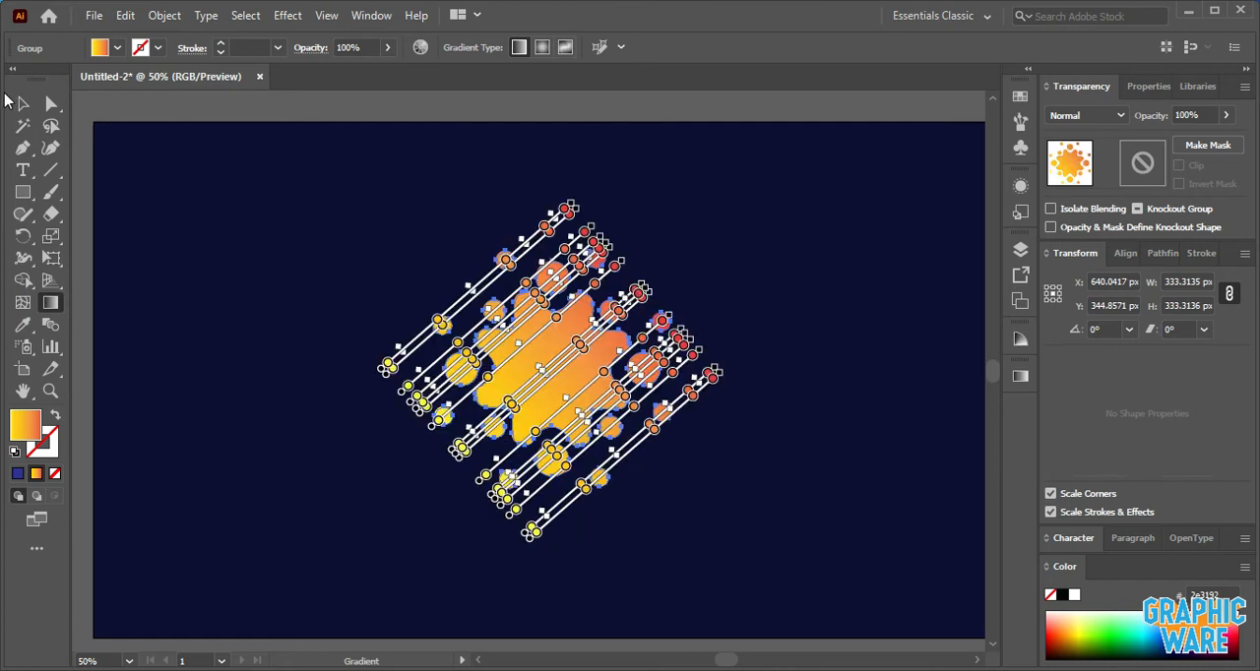
{"action": "left_click", "coordinate": [22, 103]}
{"action": "left_click", "coordinate": [132, 105]}
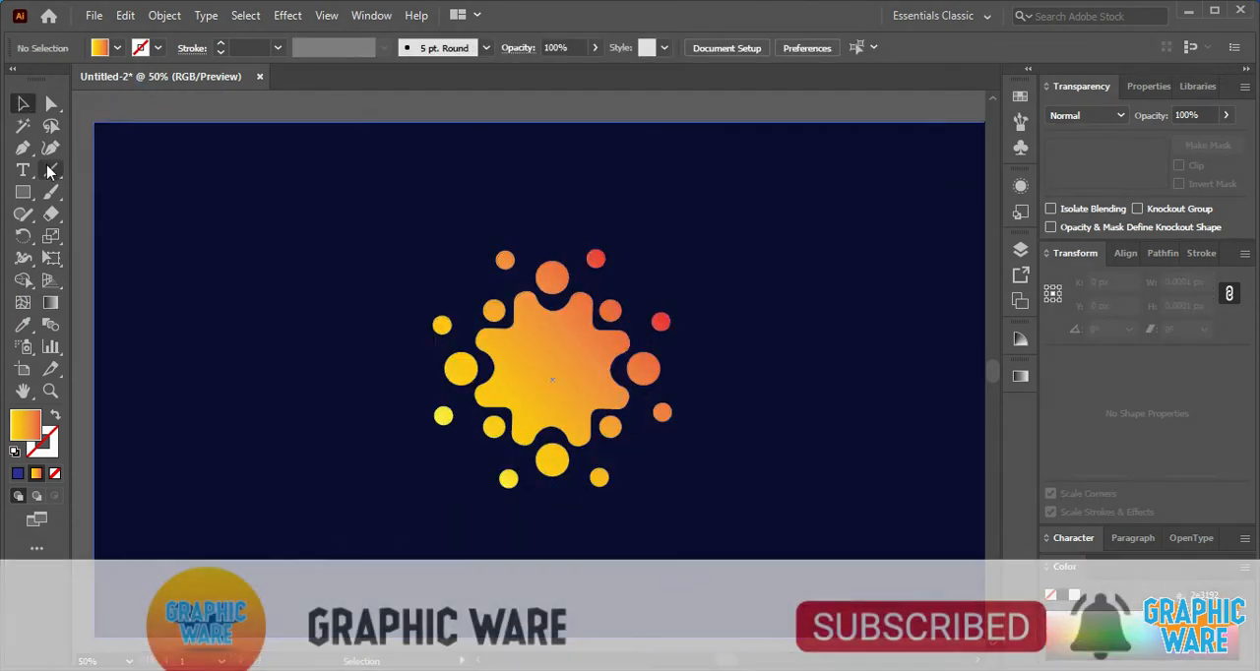
- Draw a circle about 112 px in diameter near the artboard's upper left corner
{"action": "left_click", "coordinate": [22, 195]}
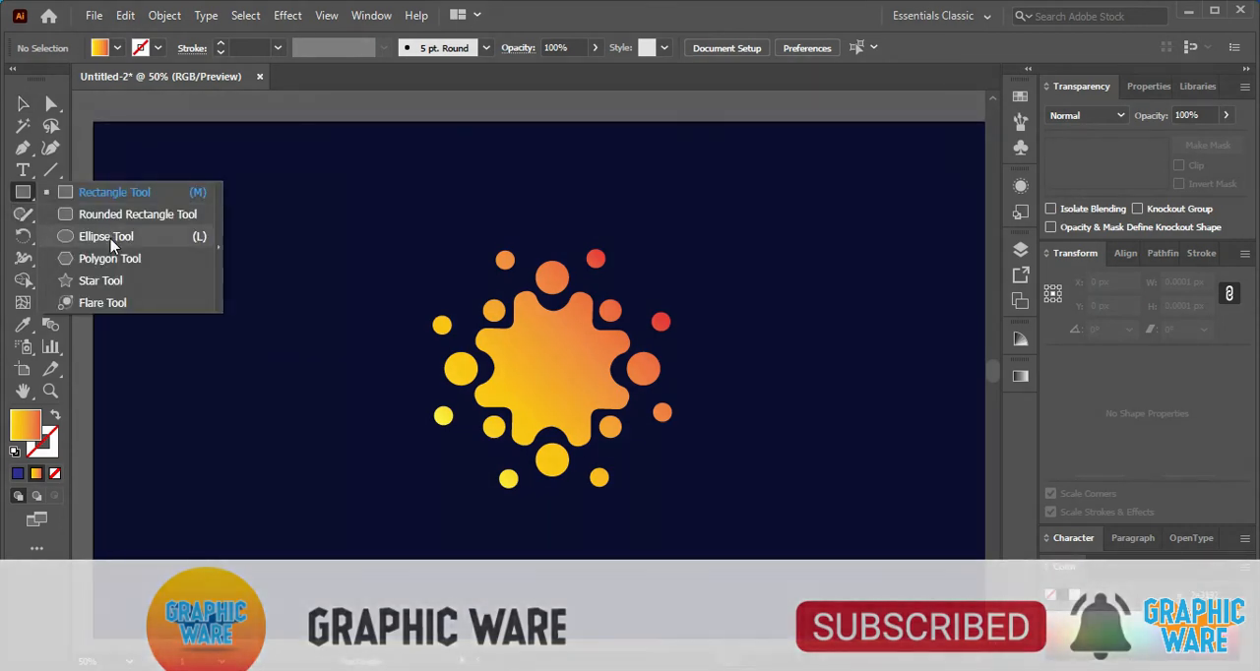
{"action": "left_click", "coordinate": [106, 237]}
{"action": "left_click_drag", "start_coordinate": [178, 227], "coordinate": [200, 266]}
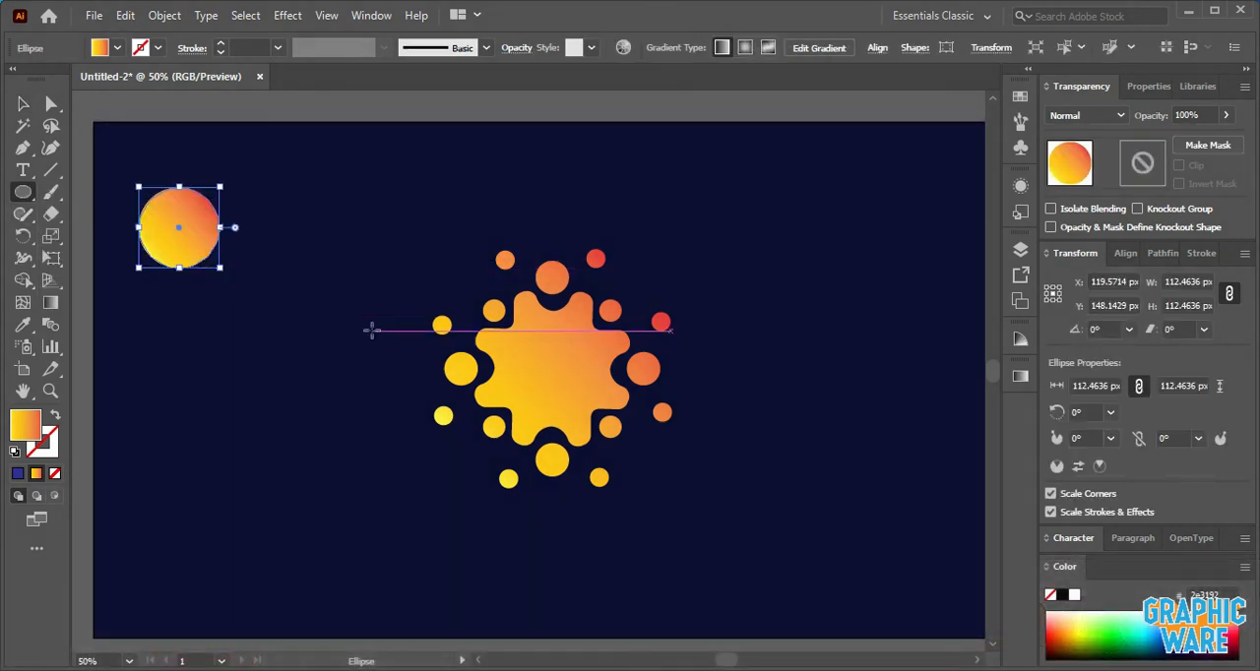
{"action": "left_click", "coordinate": [22, 103]}
- Fill the new circle with white
{"action": "left_click", "coordinate": [118, 50]}
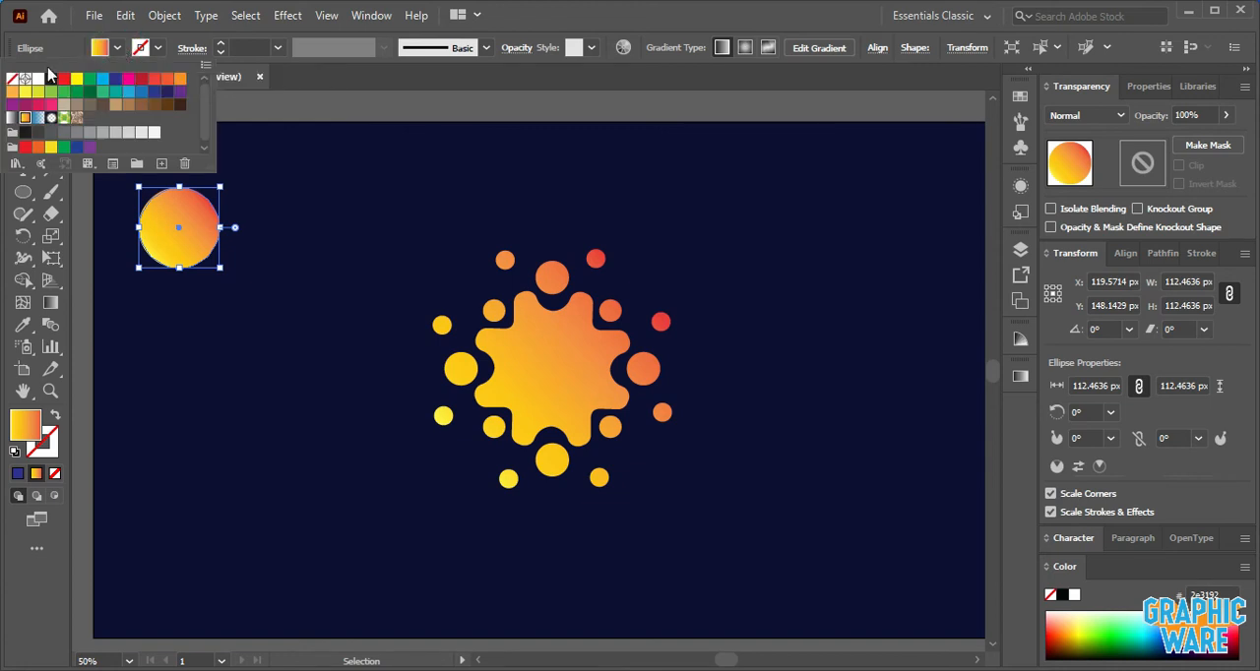
{"action": "left_click", "coordinate": [50, 79]}
{"action": "left_click", "coordinate": [154, 132]}
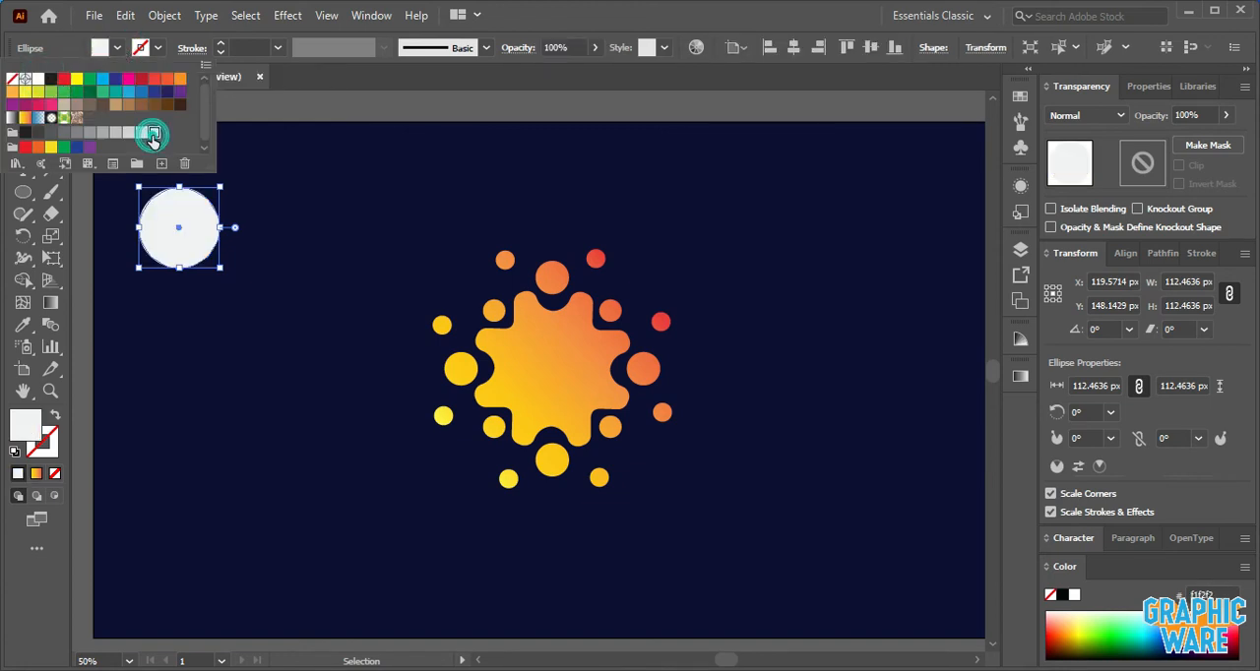
{"action": "left_click", "coordinate": [39, 80]}
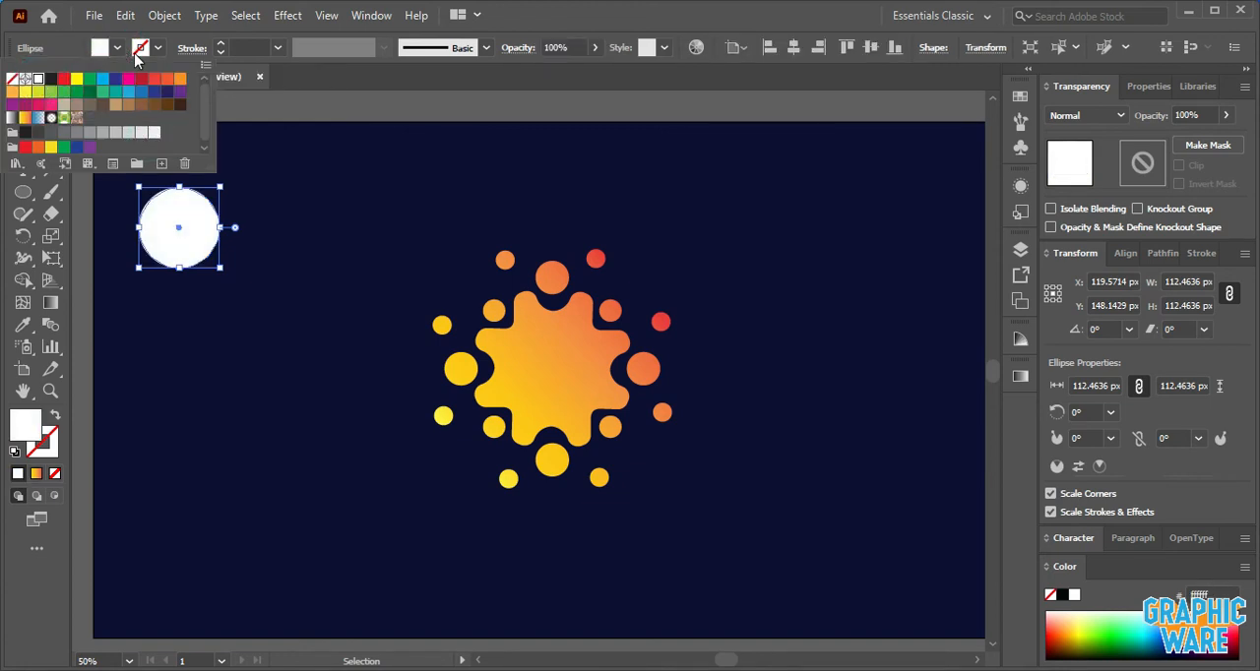
{"action": "left_click", "coordinate": [288, 111]}
{"action": "left_click", "coordinate": [282, 105]}
- Copy the white circle, paste it in front and shrink the copy about its center to about 44 px
{"action": "left_click", "coordinate": [180, 211]}
{"action": "left_click", "coordinate": [125, 16]}
{"action": "left_click", "coordinate": [154, 104]}
{"action": "left_click", "coordinate": [125, 16]}
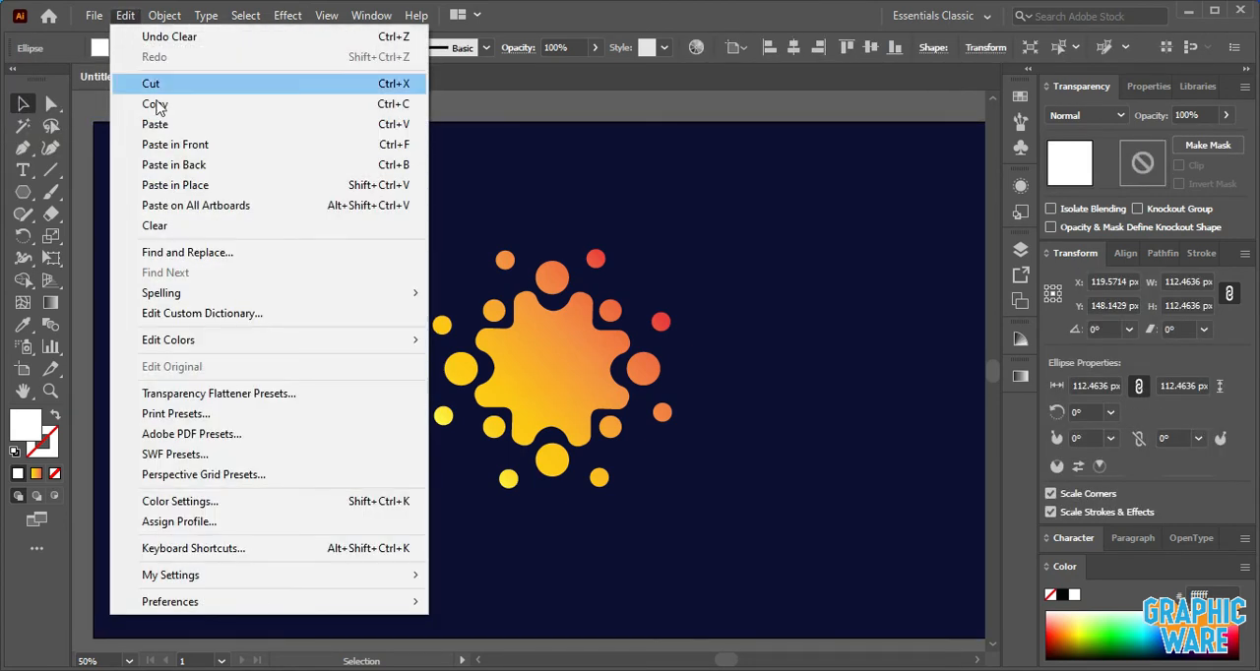
{"action": "left_click", "coordinate": [176, 145]}
{"action": "left_click_drag", "start_coordinate": [223, 186], "coordinate": [218, 211]}
- Fill the small inner circle with the light blue color 00aeef
{"action": "left_click", "coordinate": [117, 48]}
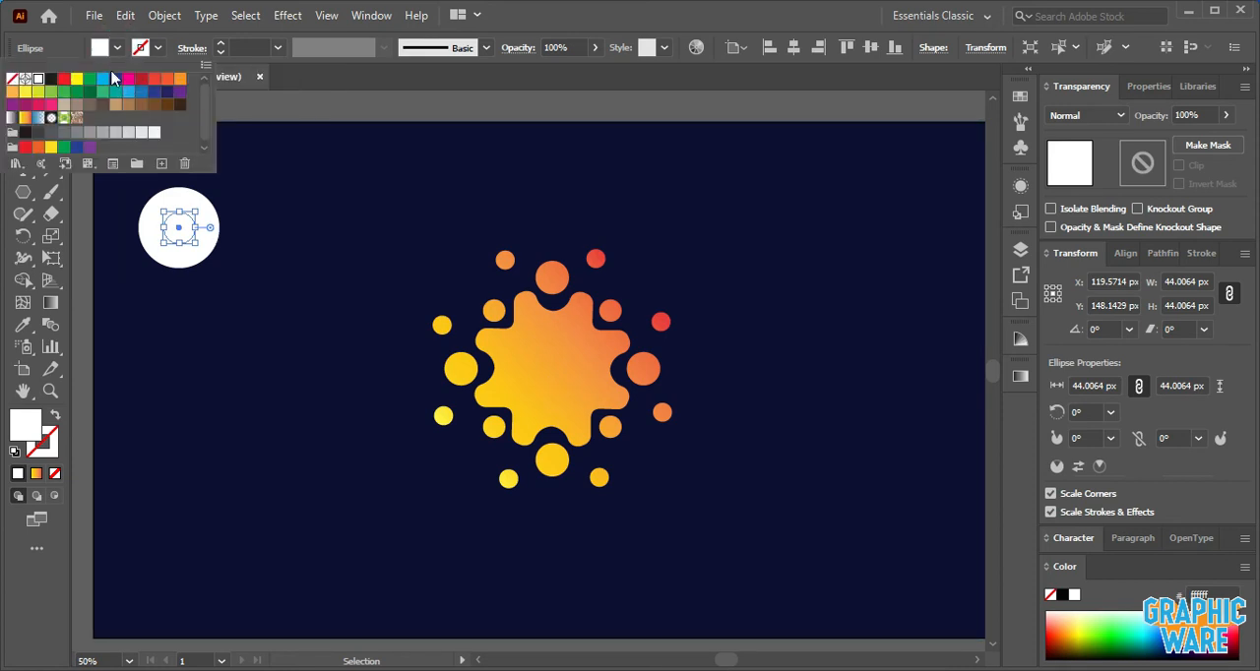
{"action": "left_click", "coordinate": [104, 78]}
{"action": "left_click", "coordinate": [242, 104]}
{"action": "left_click", "coordinate": [149, 181]}
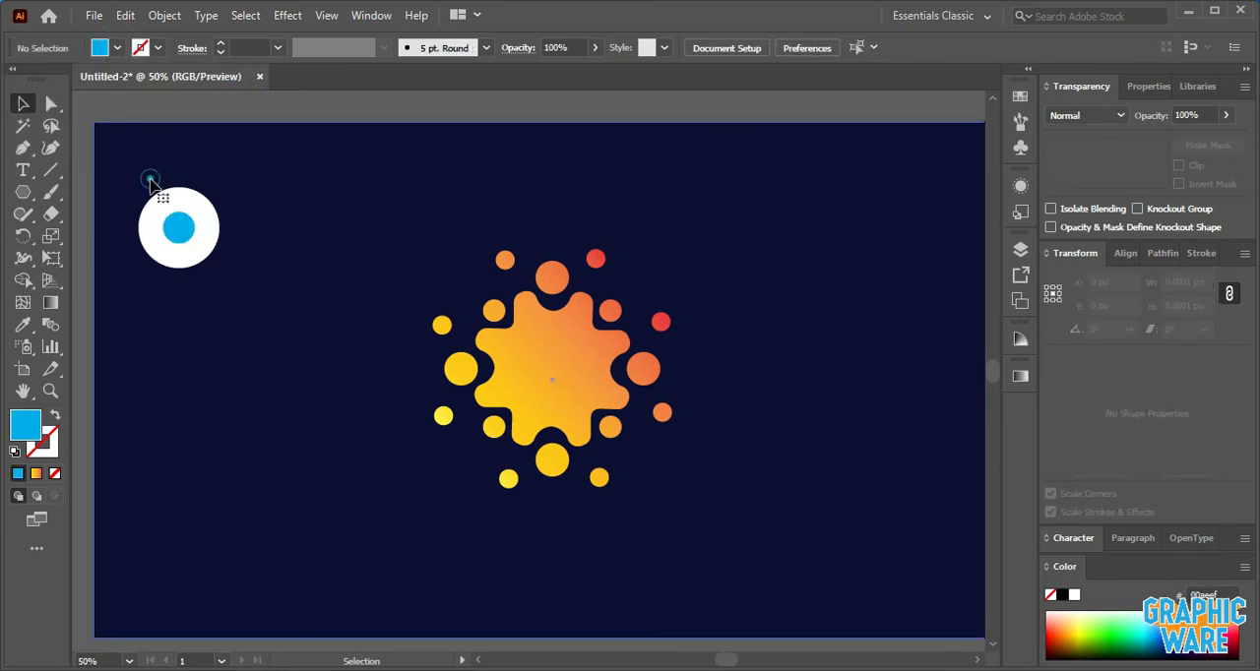
- Select both concentric circles and cut the blue one out of the white one with Pathfinder Minus Front
{"action": "left_click", "coordinate": [151, 186]}
{"action": "left_click_drag", "start_coordinate": [134, 177], "coordinate": [221, 290]}
{"action": "left_click", "coordinate": [1152, 254]}
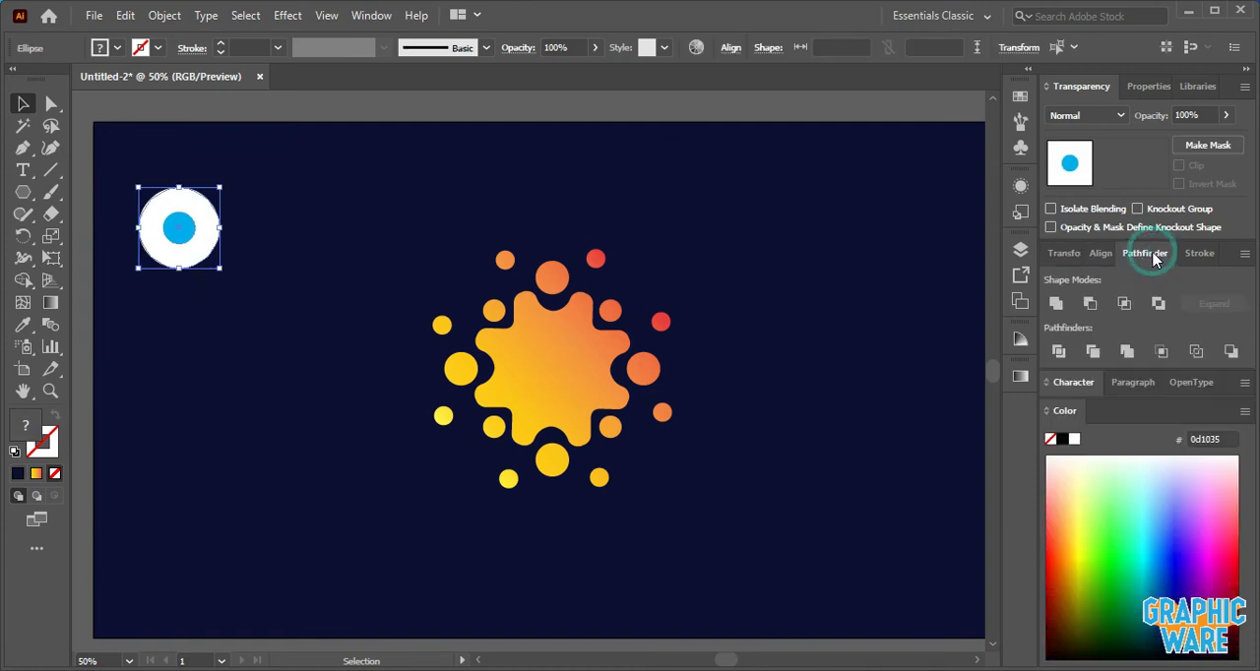
{"action": "left_click", "coordinate": [1083, 307]}
{"action": "left_click", "coordinate": [362, 204]}
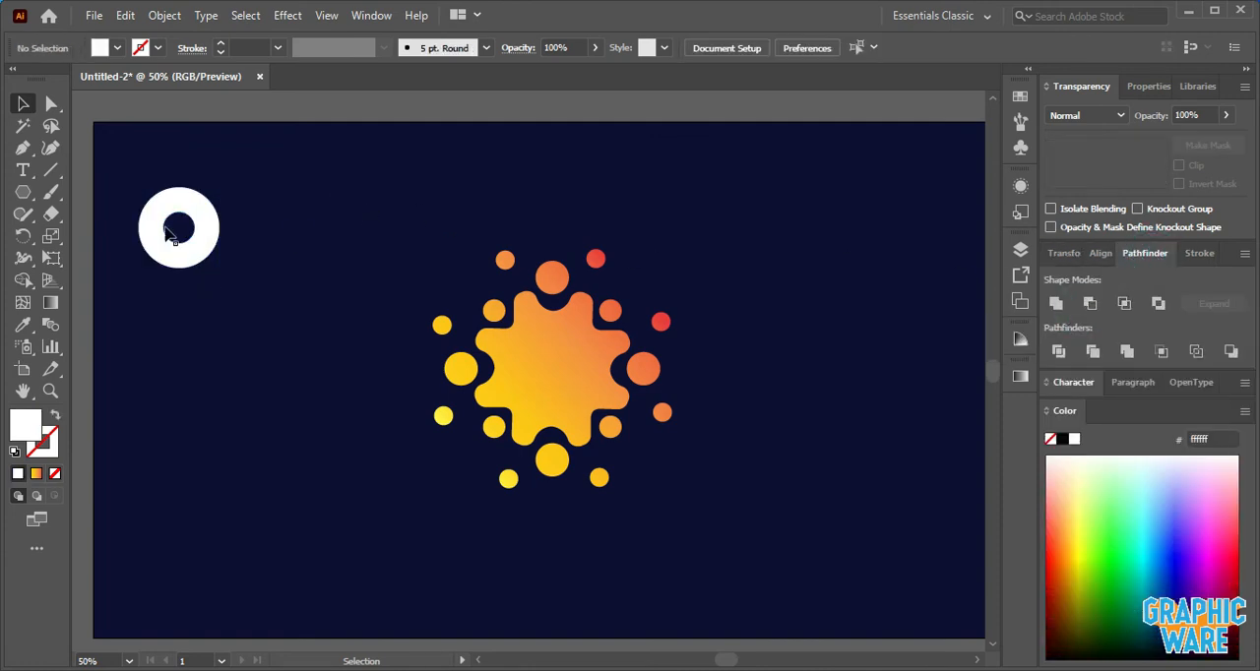
- Create a white polygon with 3 sides and a 50 px radius beside the ring
{"action": "left_click", "coordinate": [23, 193], "text": "alt"}
{"action": "left_click", "coordinate": [30, 200]}
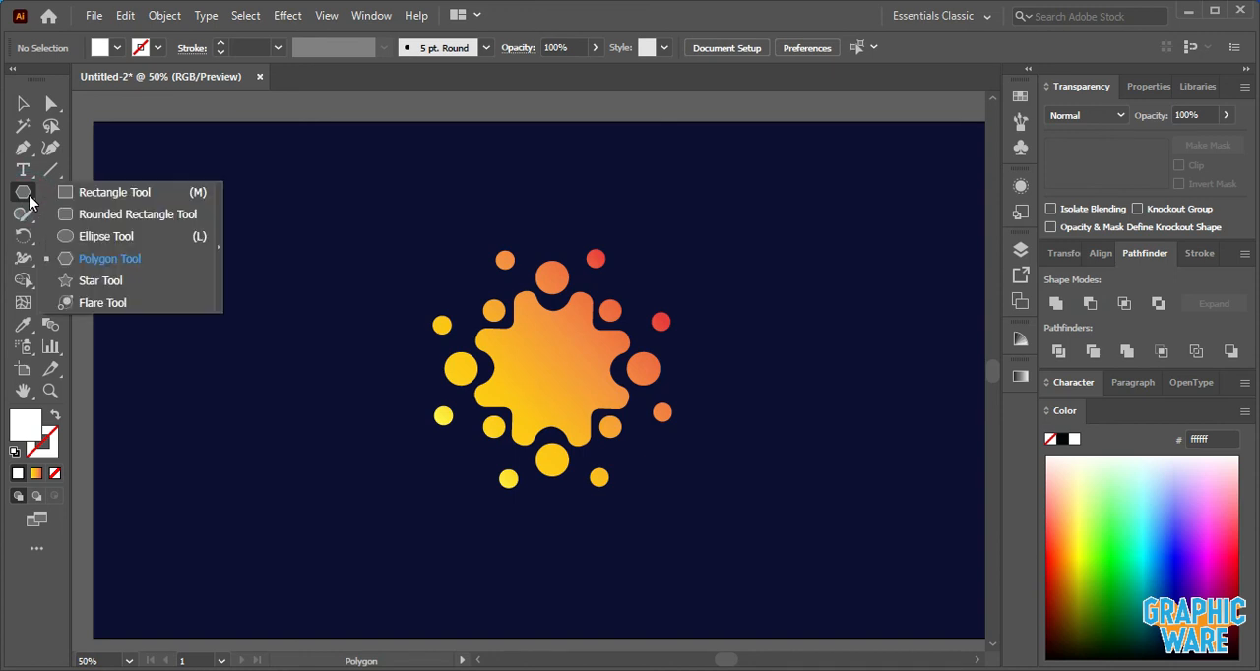
{"action": "left_click", "coordinate": [76, 256]}
{"action": "left_click", "coordinate": [328, 227]}
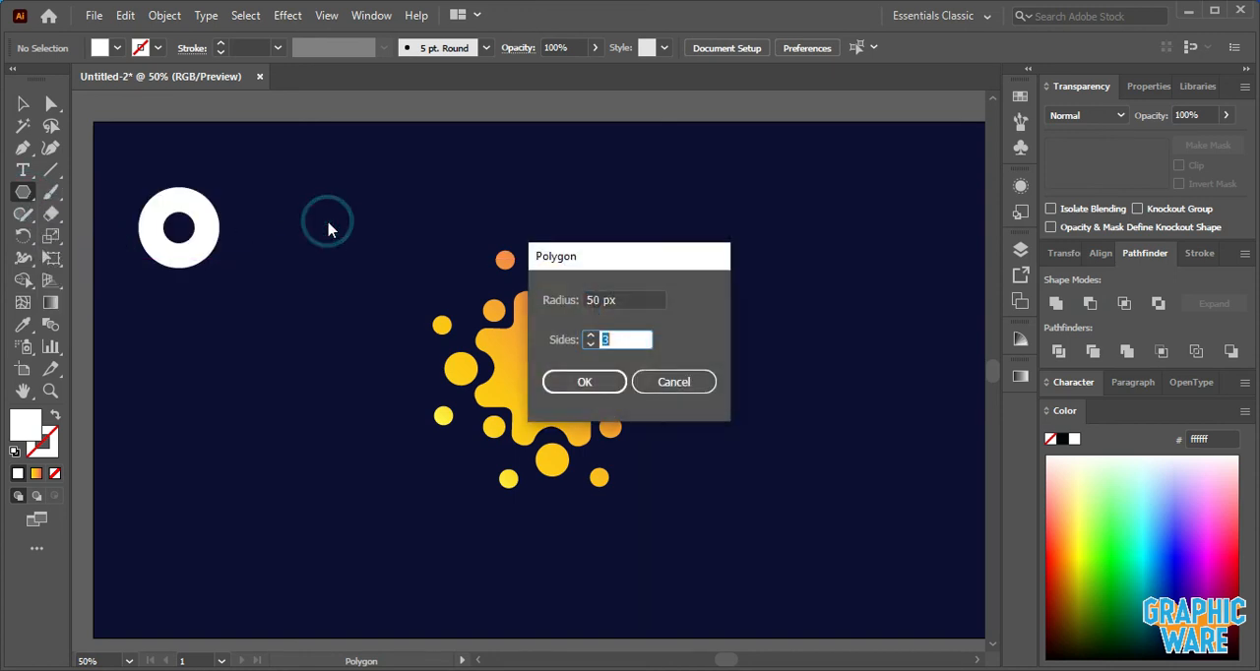
{"action": "left_click", "coordinate": [605, 380]}
- Rotate the triangle 90 degrees and fit it over the ring's right half, about 75 px wide and 109 px high
{"action": "left_click", "coordinate": [21, 106]}
{"action": "left_click_drag", "start_coordinate": [288, 183], "coordinate": [276, 269]}
{"action": "left_click_drag", "start_coordinate": [332, 226], "coordinate": [209, 181]}
{"action": "left_click_drag", "start_coordinate": [206, 234], "coordinate": [200, 239]}
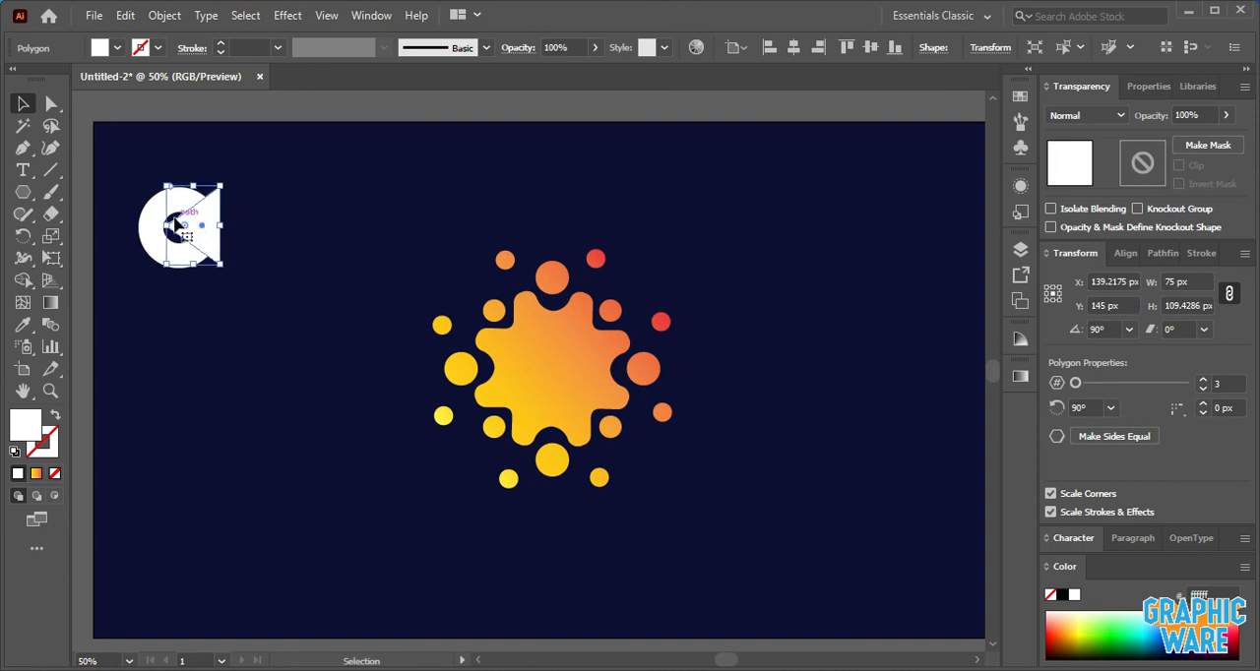
- Select the ring together with the triangle and align them to their vertical center
{"action": "left_click", "coordinate": [169, 210], "text": "shift"}
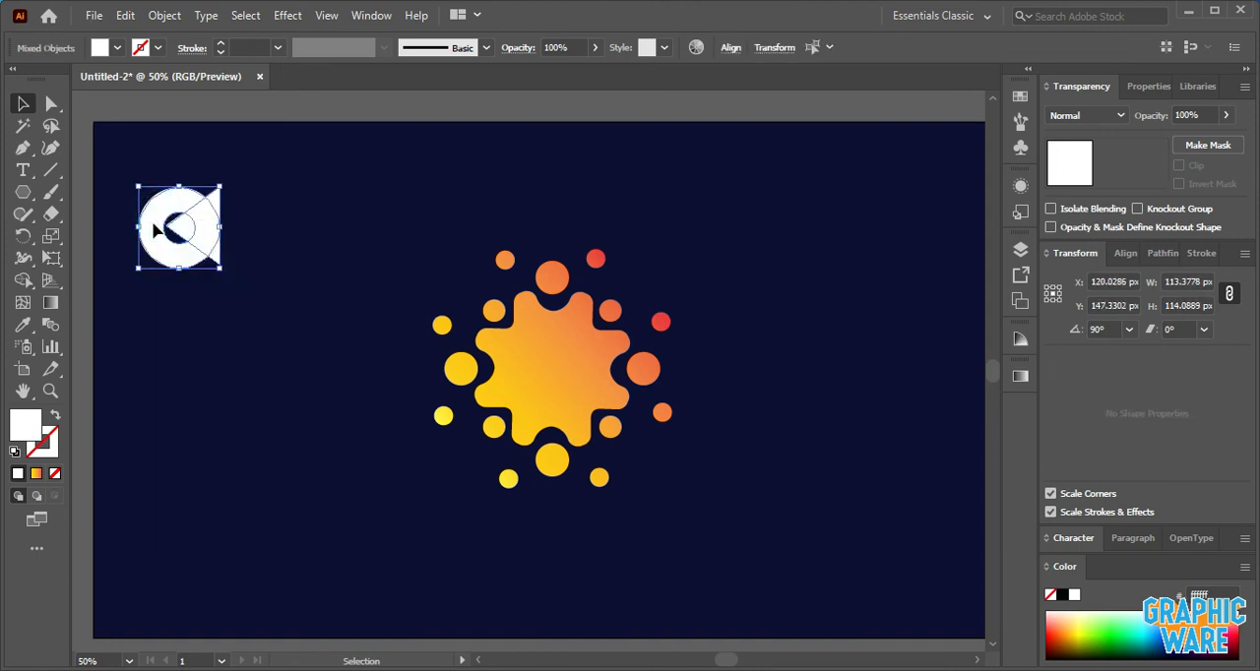
{"action": "left_click", "coordinate": [730, 50]}
{"action": "left_click", "coordinate": [691, 98]}
{"action": "left_click", "coordinate": [313, 183]}
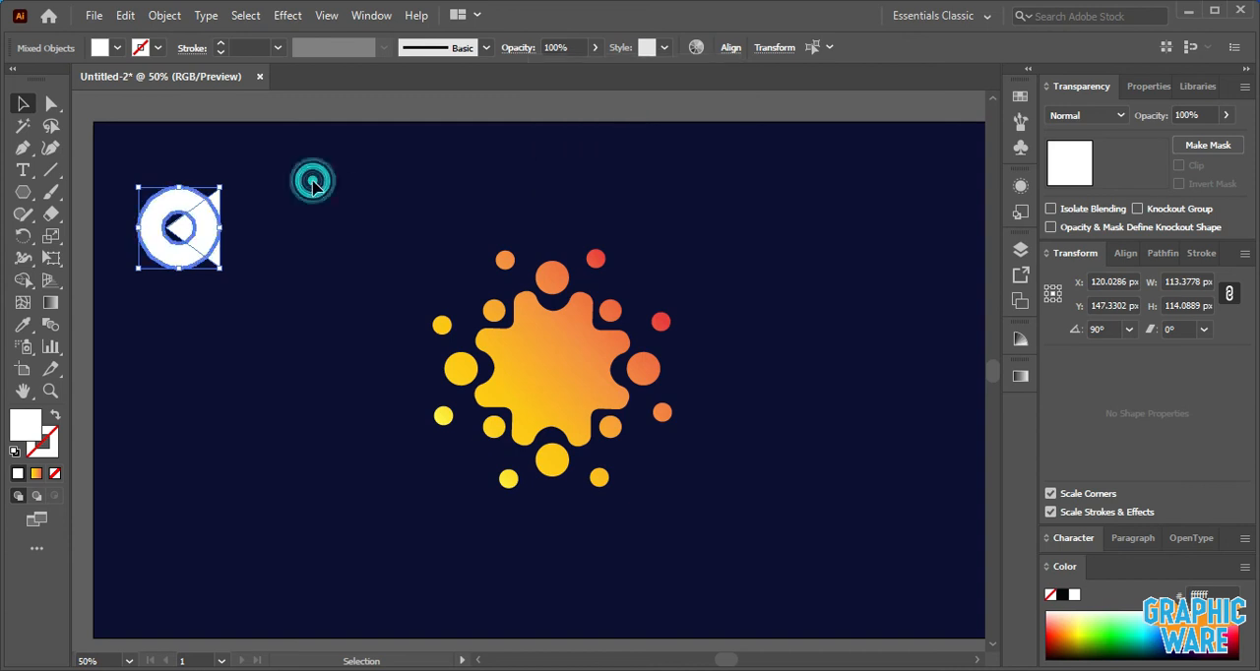
- Use Shape Builder on the ring and triangle to remove the triangle and its overlap, leaving a white C shape
{"action": "left_click", "coordinate": [308, 192]}
{"action": "left_click_drag", "start_coordinate": [124, 180], "coordinate": [256, 296]}
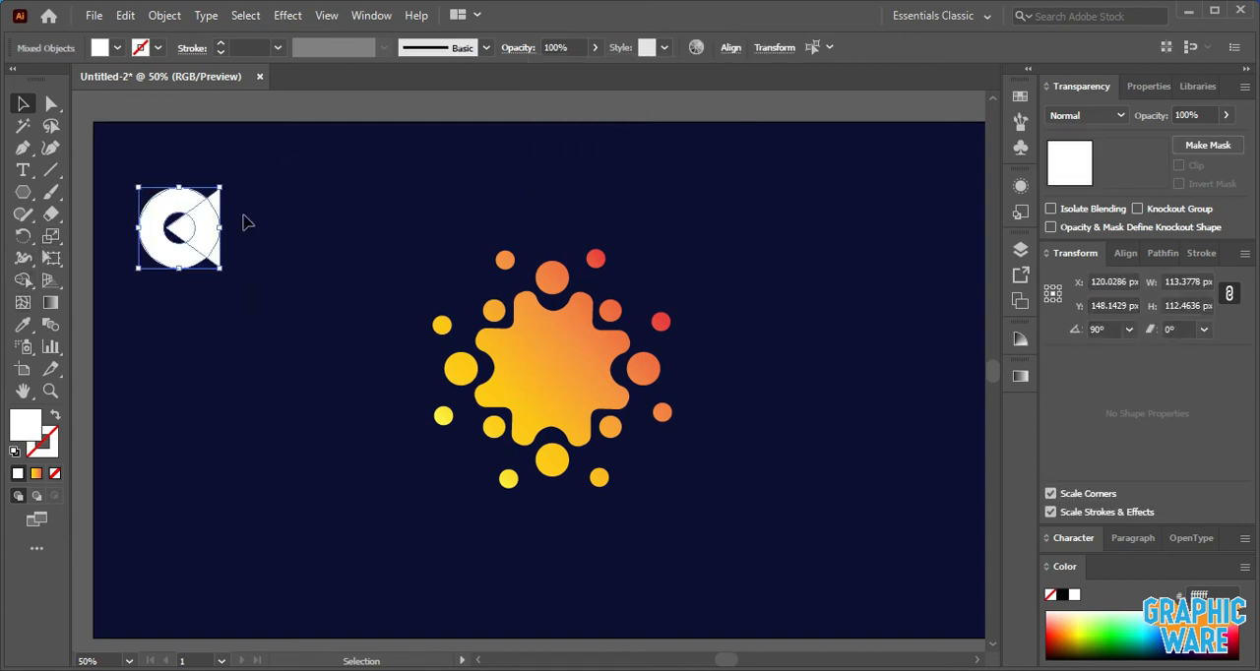
{"action": "left_click", "coordinate": [18, 283]}
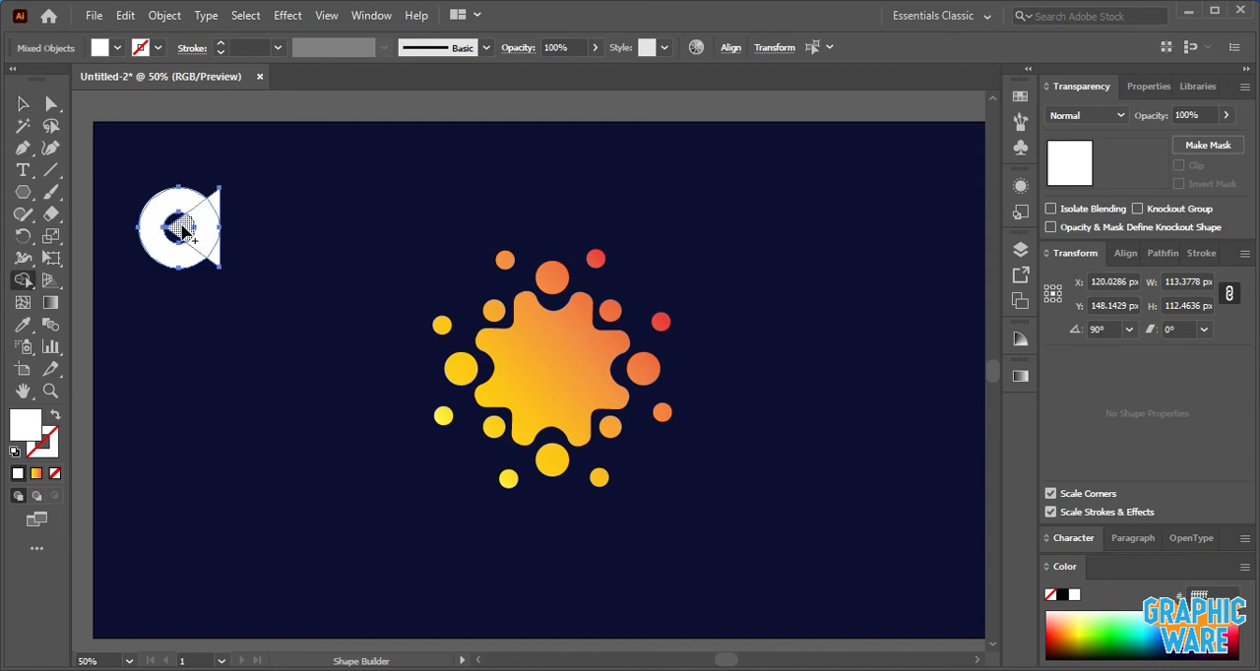
{"action": "left_click_drag", "start_coordinate": [182, 229], "coordinate": [243, 233]}
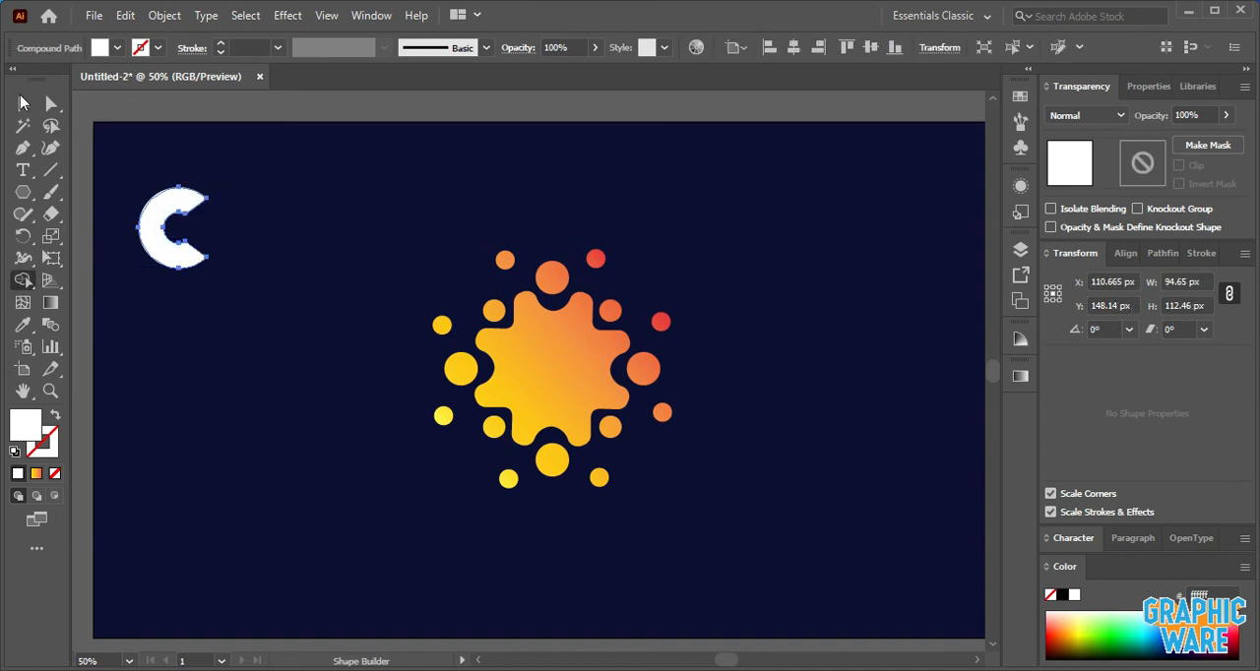
{"action": "left_click", "coordinate": [22, 105]}
{"action": "left_click", "coordinate": [160, 127]}
- Move the white C onto the gear and align it to the icon's horizontal and vertical centers
{"action": "left_click_drag", "start_coordinate": [180, 208], "coordinate": [534, 348]}
{"action": "left_click", "coordinate": [590, 358], "text": "shift"}
{"action": "right_click", "coordinate": [588, 359]}
{"action": "left_click", "coordinate": [580, 380]}
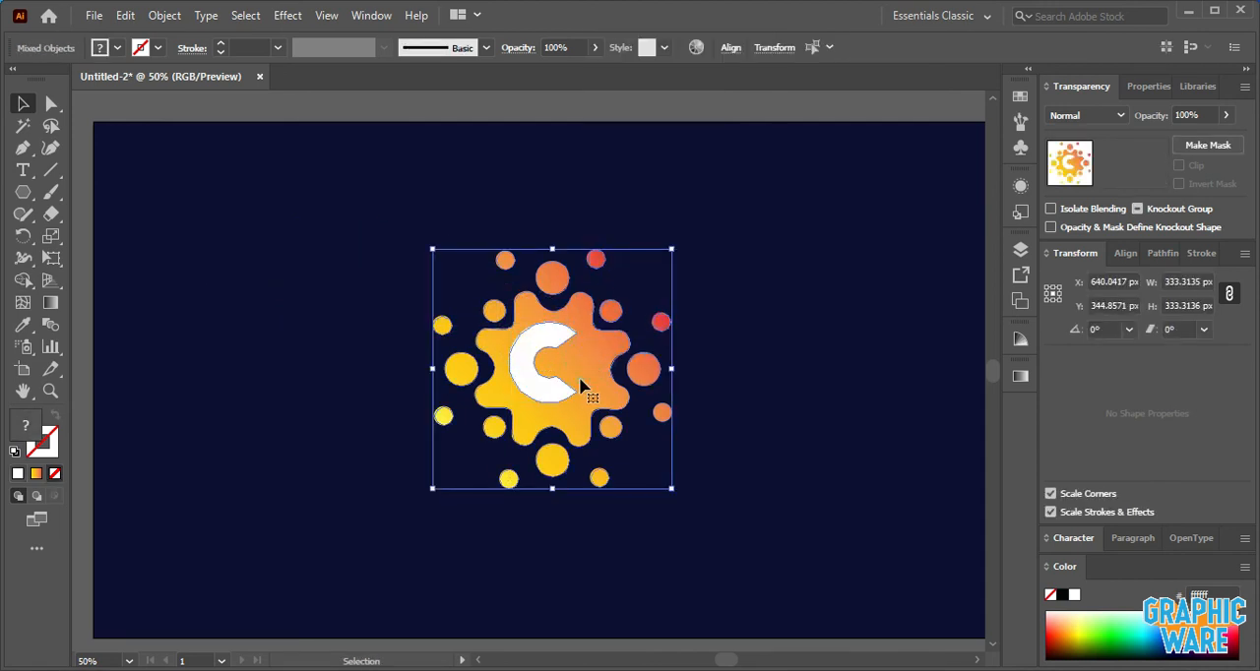
{"action": "left_click", "coordinate": [580, 380]}
{"action": "left_click", "coordinate": [730, 48]}
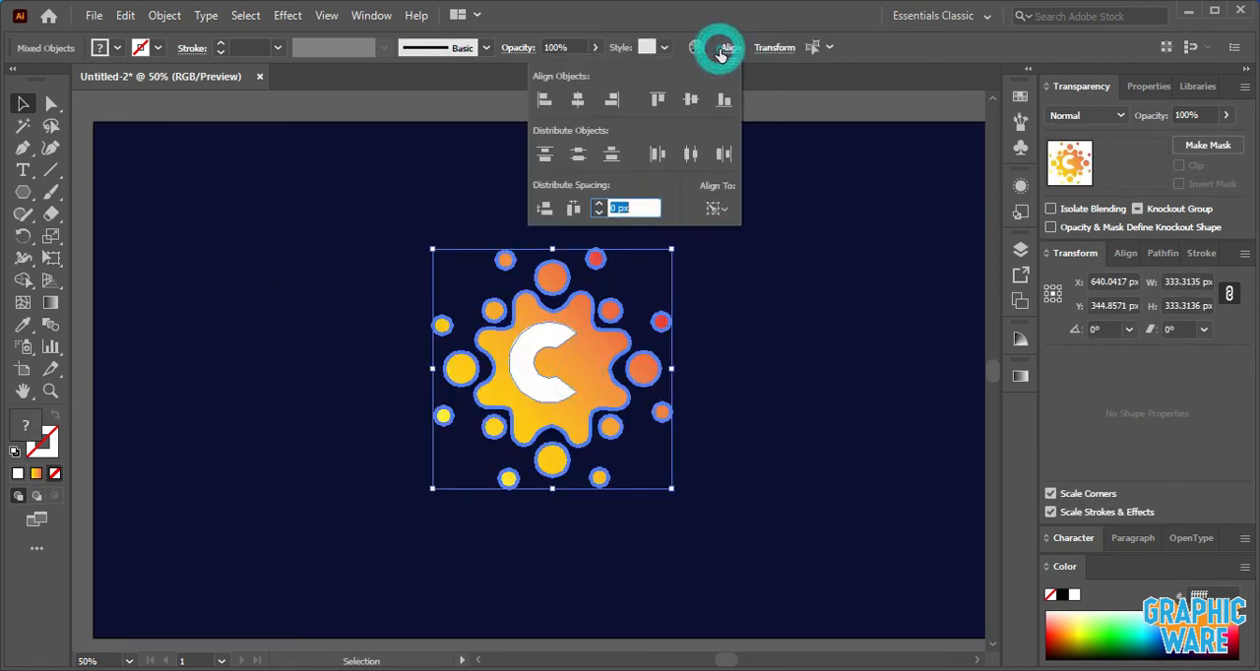
{"action": "left_click", "coordinate": [578, 99]}
{"action": "left_click", "coordinate": [691, 99]}
{"action": "left_click", "coordinate": [814, 204]}
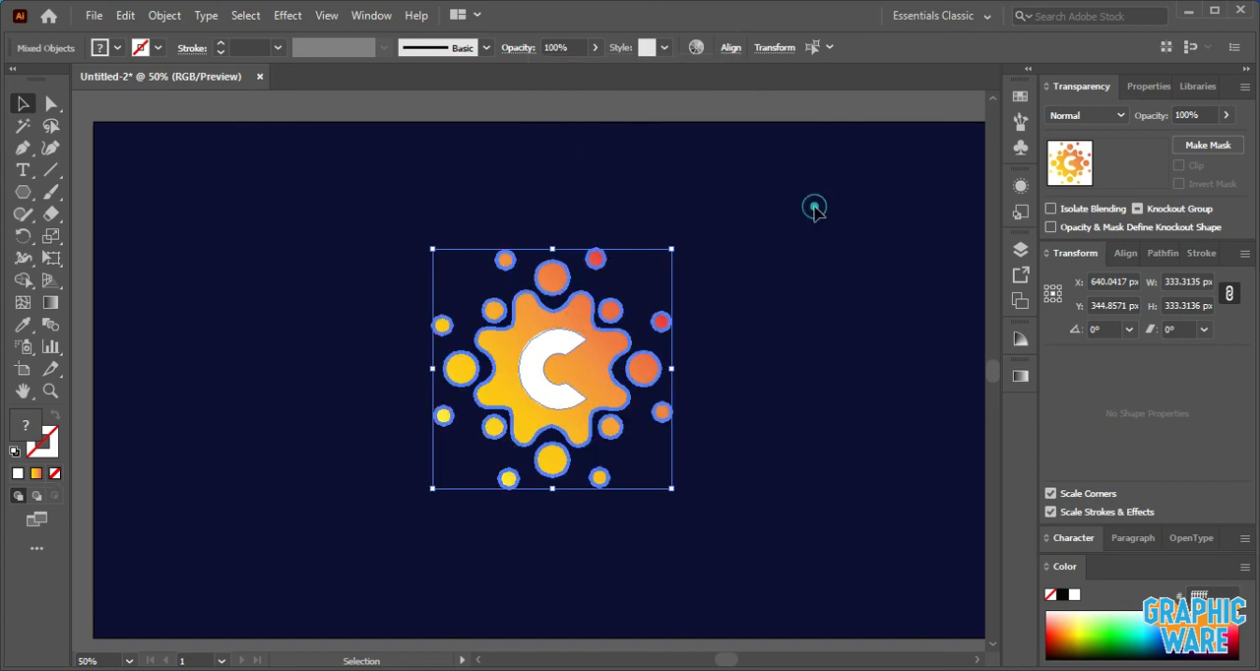
{"action": "left_click", "coordinate": [814, 205]}
- Cut the C shape out of the gradient gear with Shape Builder so the navy background shows through
{"action": "scroll", "coordinate": [729, 287], "scroll_direction": "down", "scroll_amount": 1}
{"action": "key", "text": "ctrl+a"}
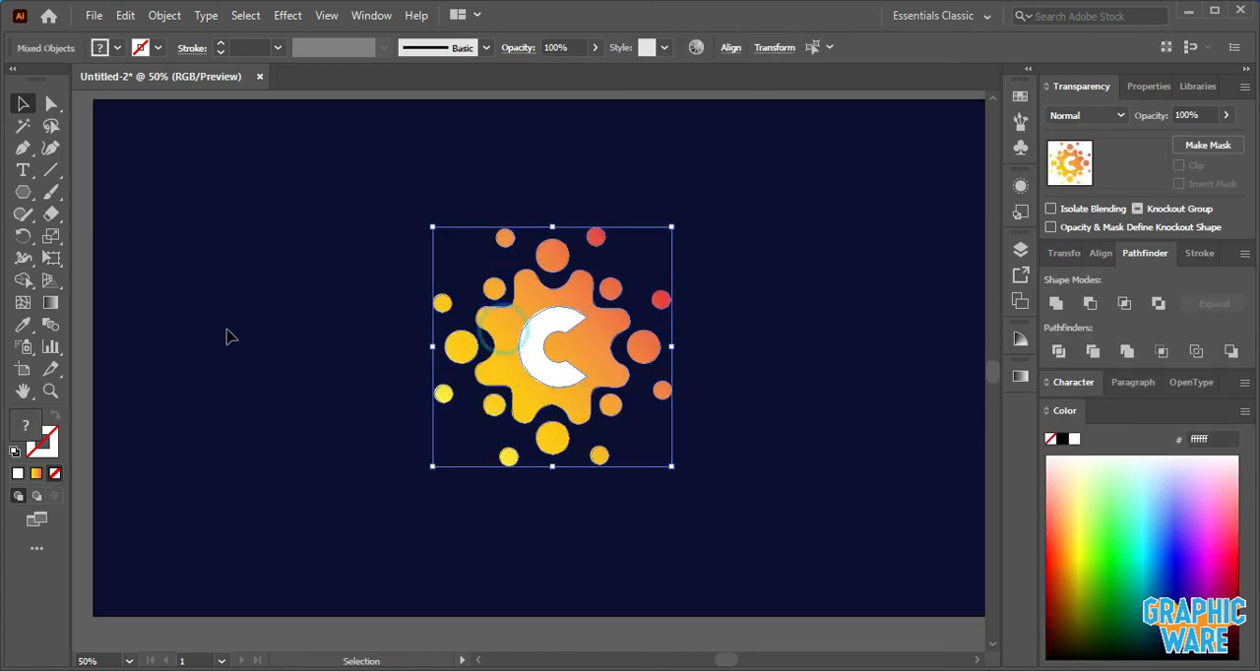
{"action": "left_click", "coordinate": [22, 280]}
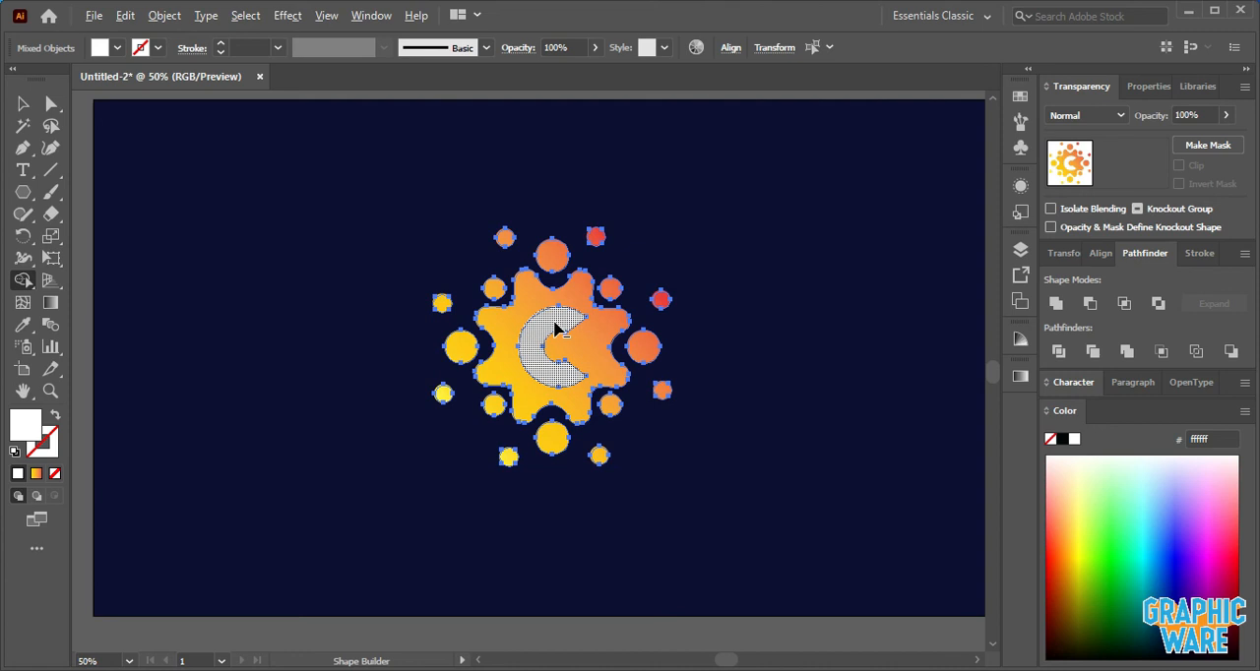
{"action": "left_click", "coordinate": [556, 329], "text": "alt"}
{"action": "left_click", "coordinate": [23, 103]}
{"action": "left_click", "coordinate": [302, 146]}
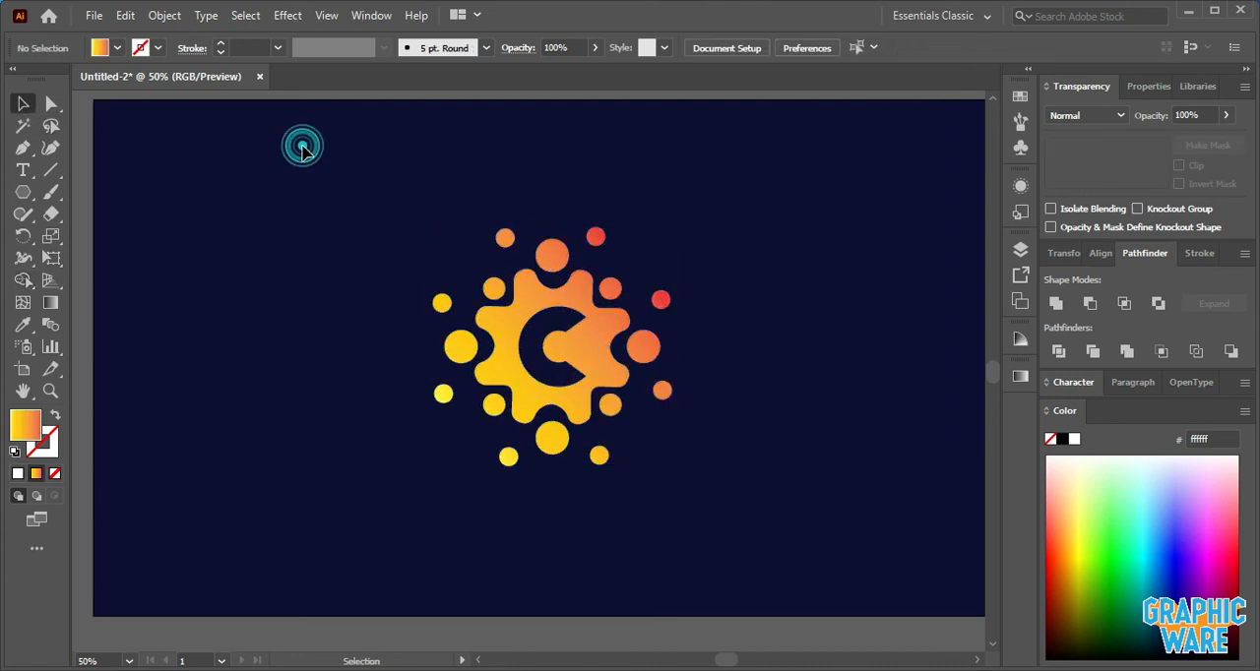
- Add a point text object below the icon and scale it up to about 51.5 pt
{"action": "left_click", "coordinate": [23, 171]}
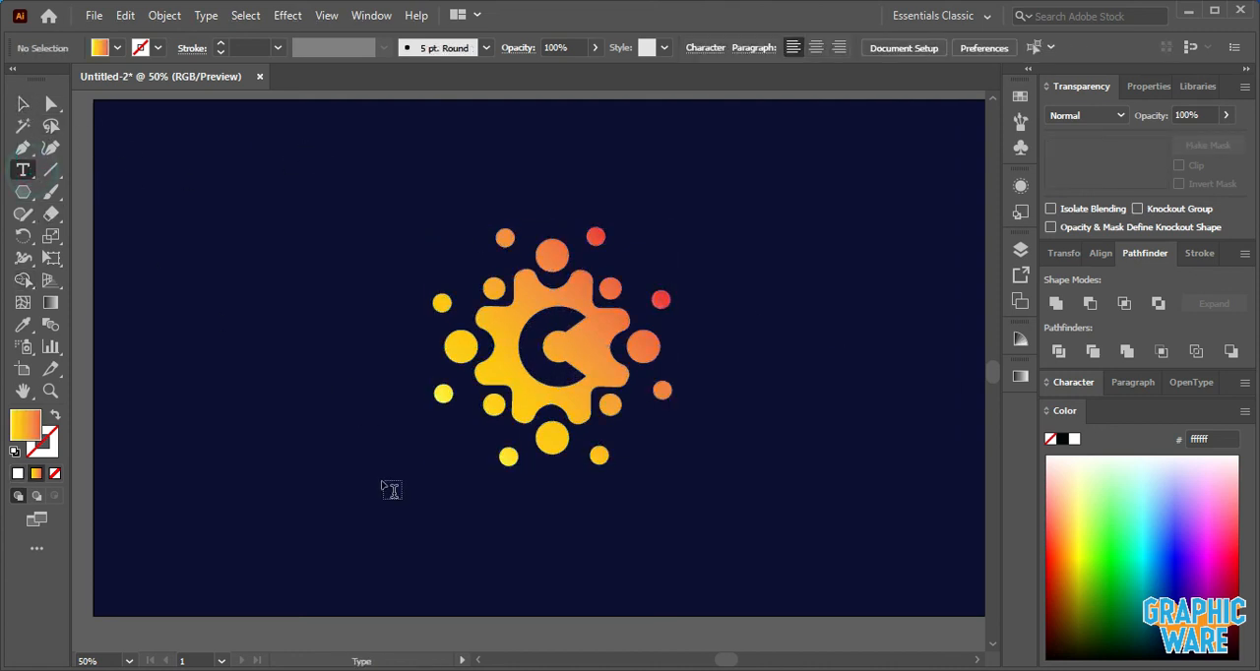
{"action": "left_click", "coordinate": [382, 526]}
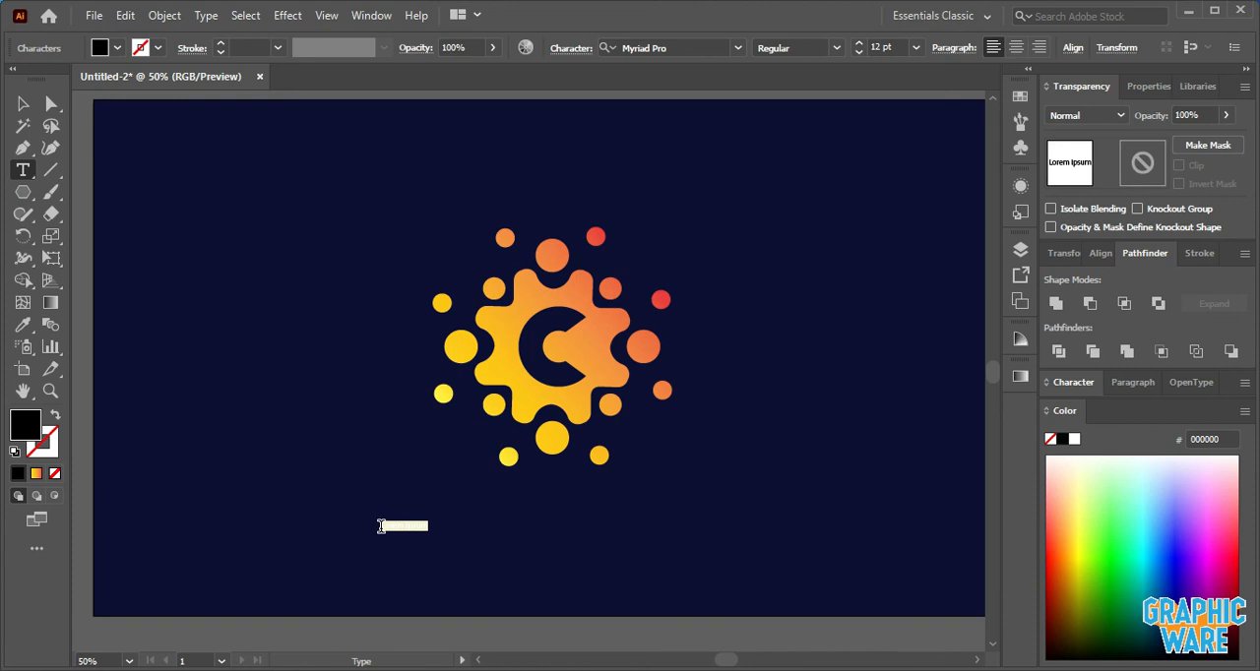
{"action": "left_click", "coordinate": [23, 104]}
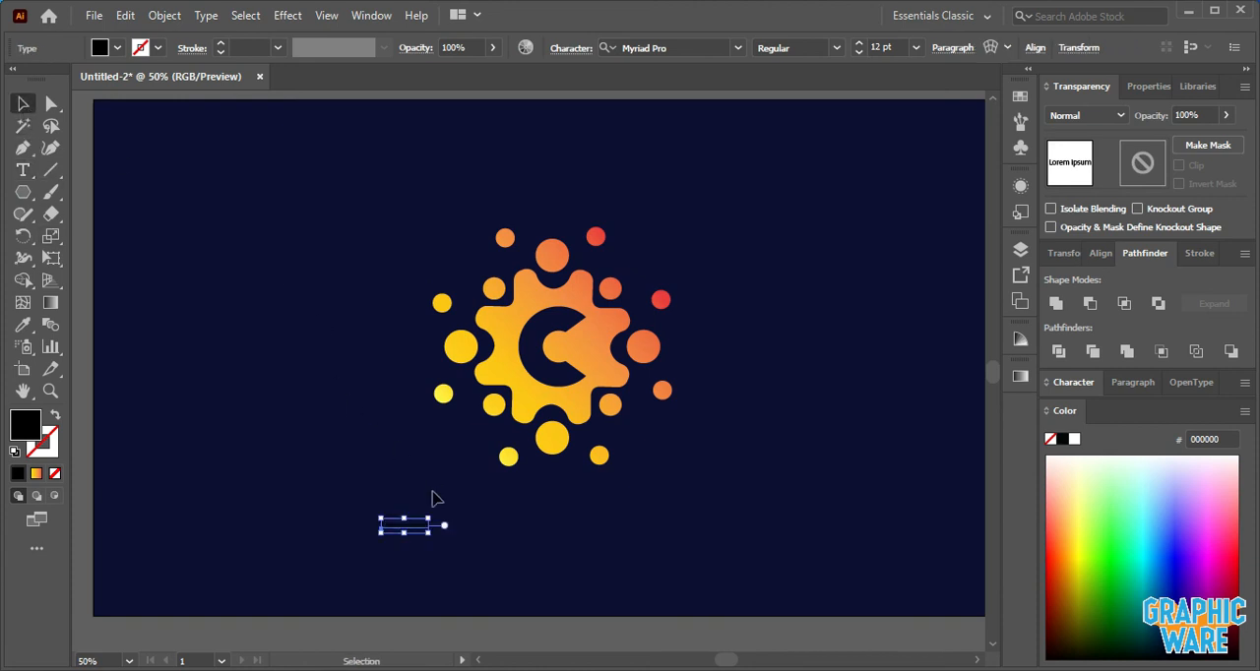
{"action": "left_click_drag", "start_coordinate": [431, 519], "coordinate": [506, 505]}
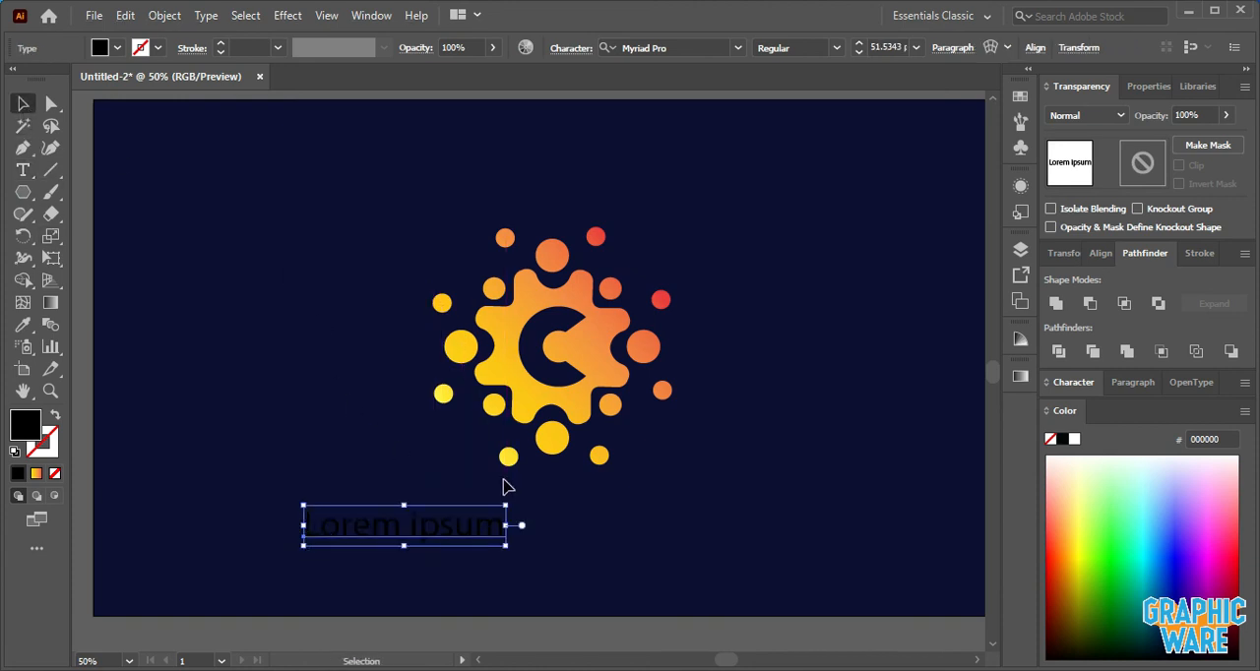
- Fill the text with white and replace the placeholder wording with "corsus"
{"action": "left_click", "coordinate": [117, 49]}
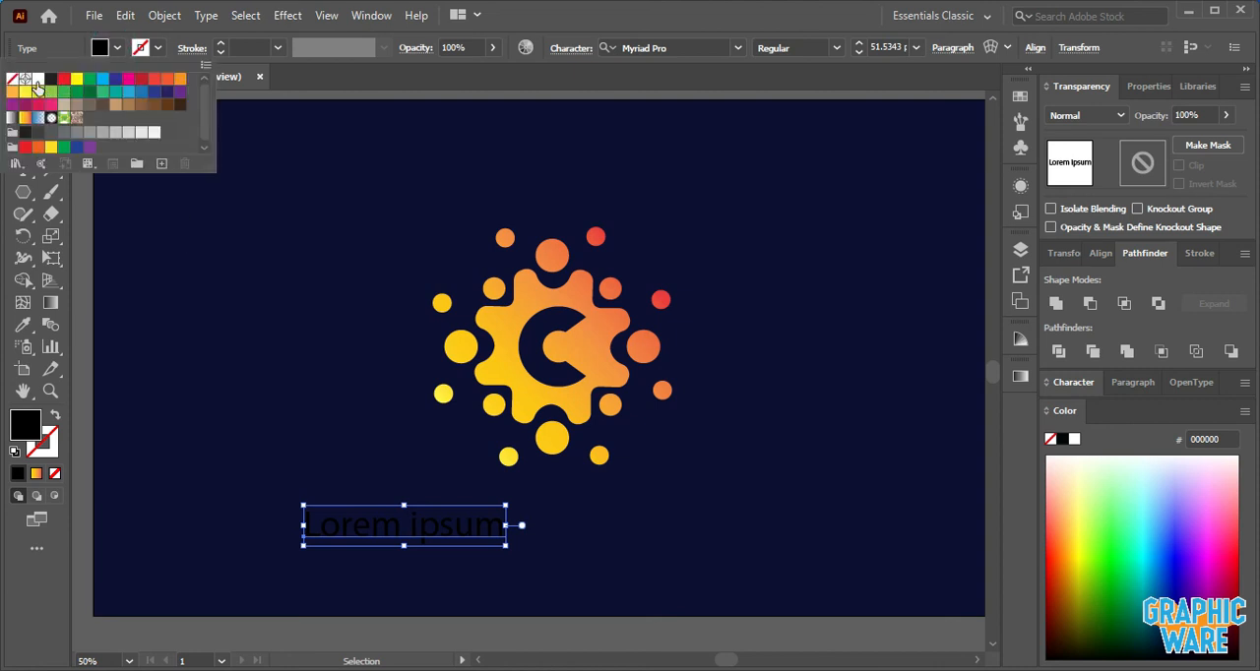
{"action": "left_click", "coordinate": [38, 80]}
{"action": "triple_click", "coordinate": [364, 531]}
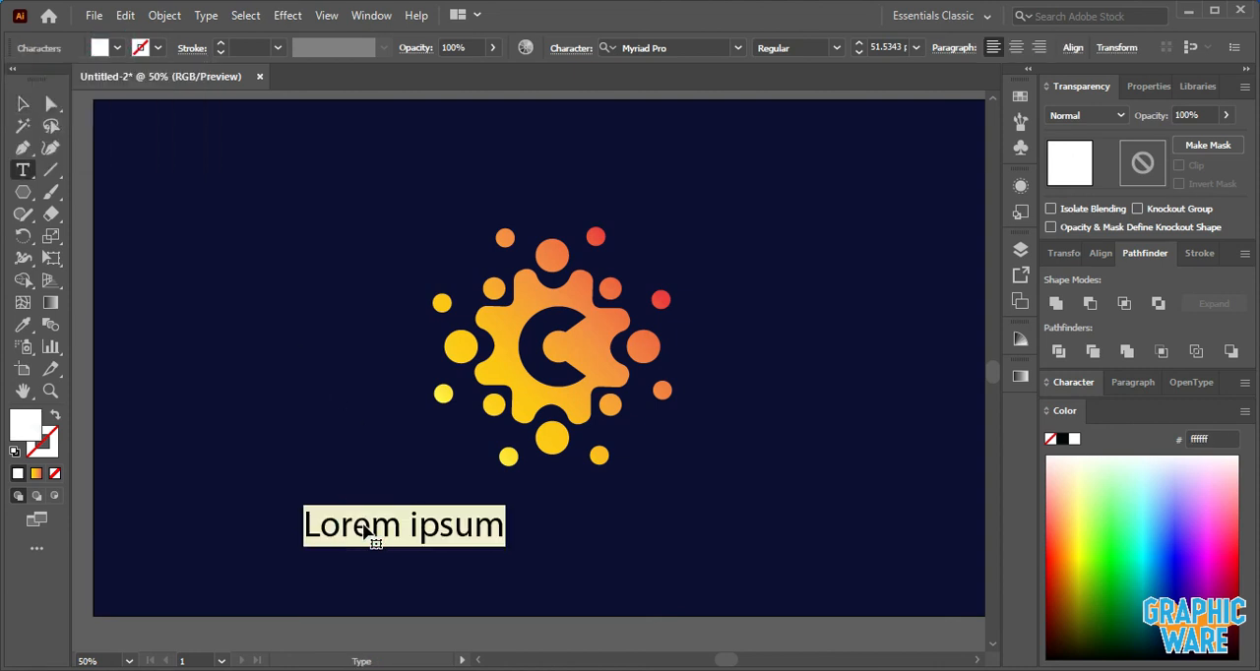
{"action": "key", "text": "BackSpace"}
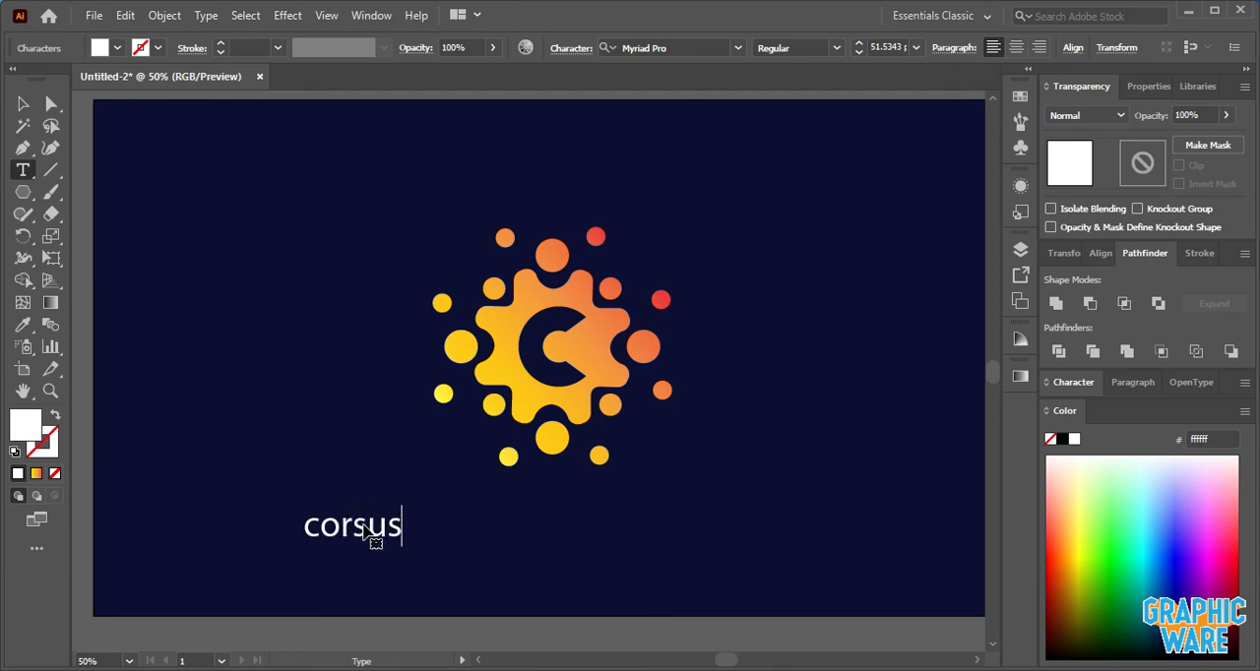
{"action": "left_click", "coordinate": [23, 104]}
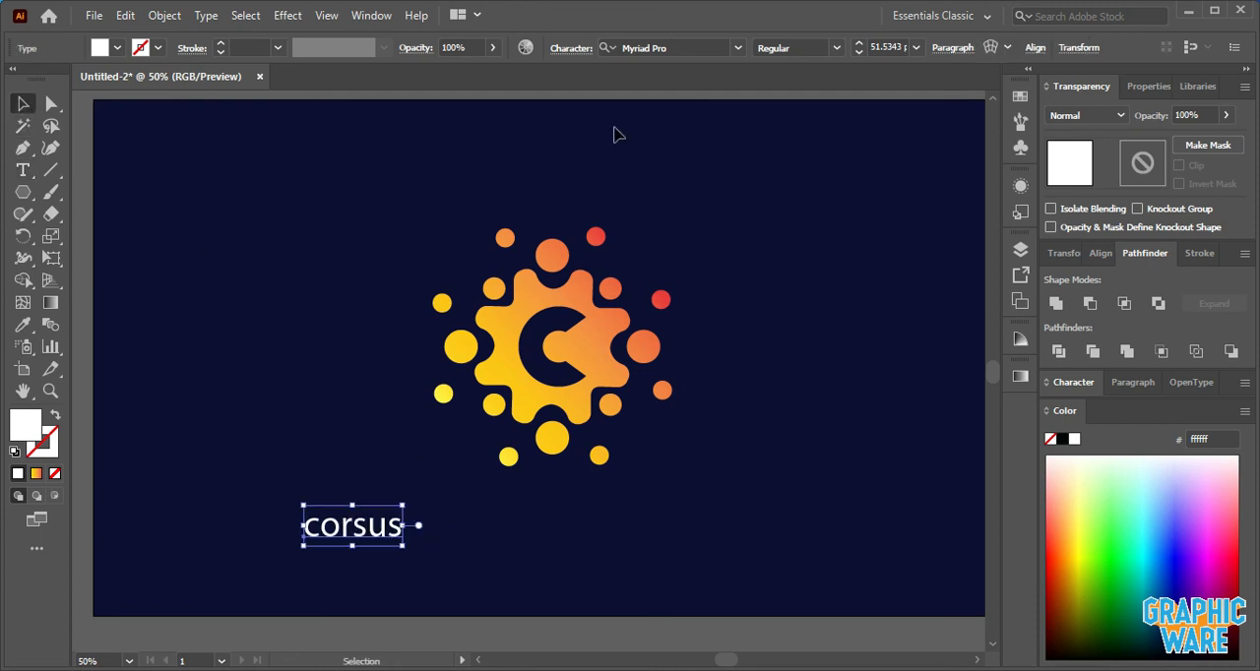
- Set the corsus text to All Caps and move it directly beneath the gear icon
{"action": "left_click", "coordinate": [577, 48]}
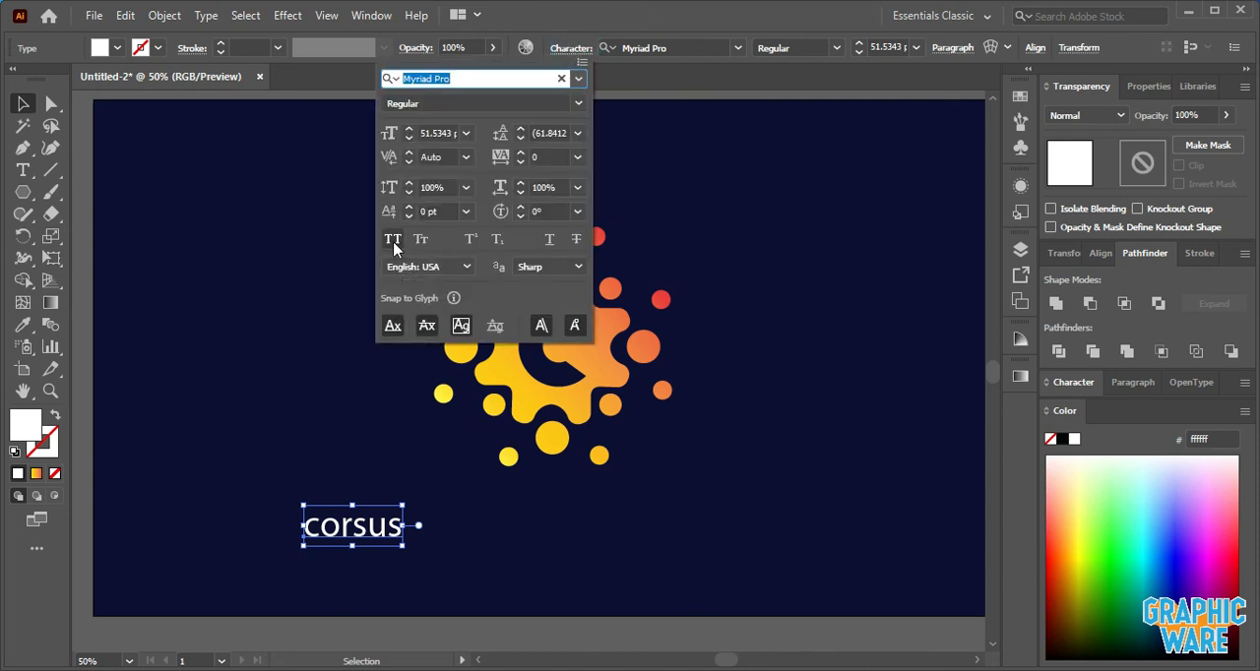
{"action": "left_click", "coordinate": [393, 241]}
{"action": "left_click_drag", "start_coordinate": [363, 532], "coordinate": [535, 535]}
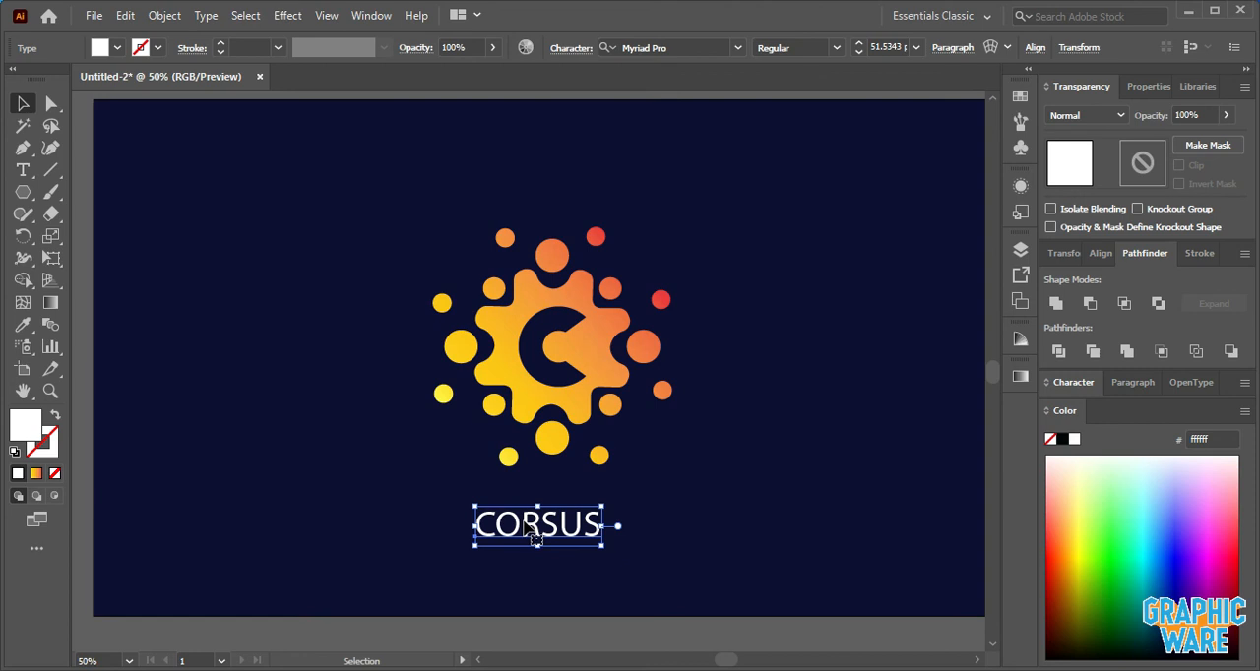
- Change the wordmark's font to Roboto Bold and enlarge it to nearly the icon's width
{"action": "left_click", "coordinate": [711, 43]}
{"action": "type", "text": "r"}
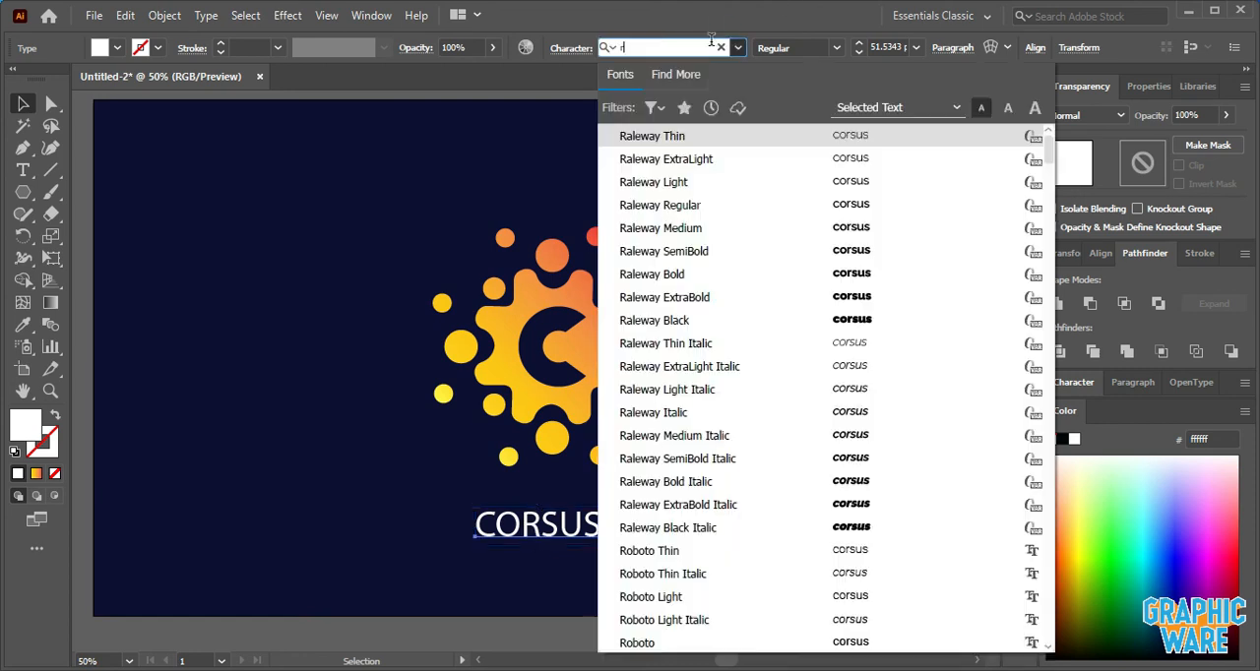
{"action": "type", "text": "obo"}
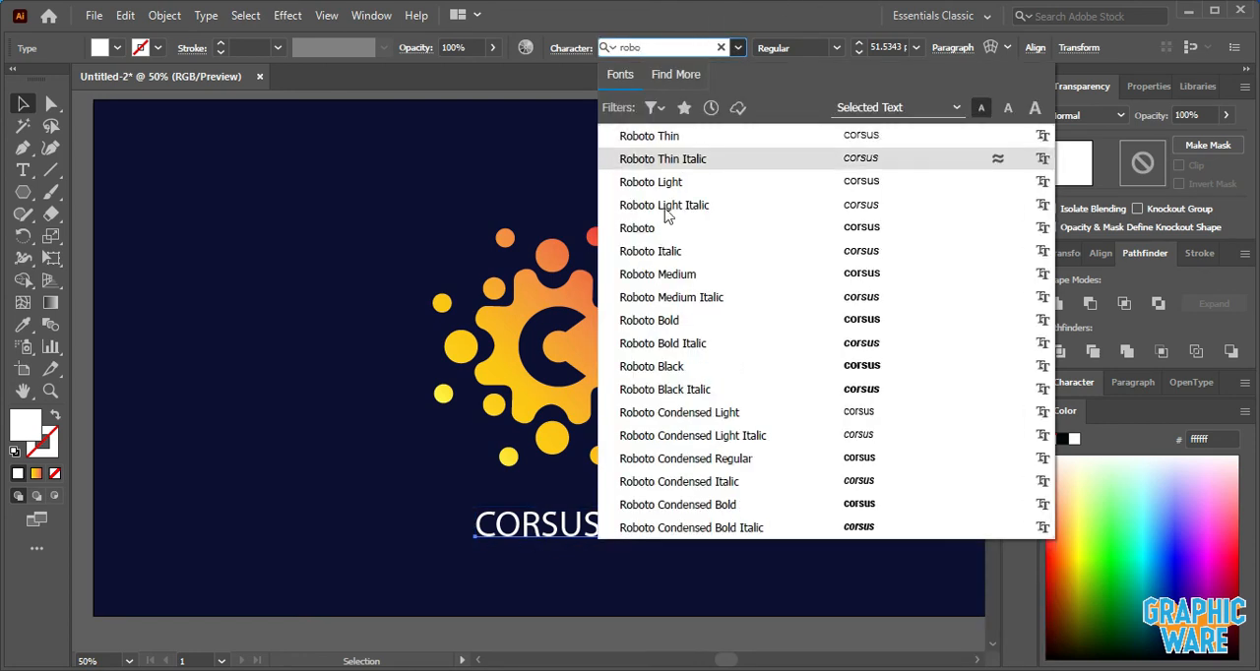
{"action": "left_click", "coordinate": [669, 323]}
{"action": "left_click_drag", "start_coordinate": [620, 507], "coordinate": [646, 499]}
- Select the icon together with the wordmark and align them to their horizontal center
{"action": "left_click", "coordinate": [618, 337], "text": "shift"}
{"action": "right_click", "coordinate": [618, 337]}
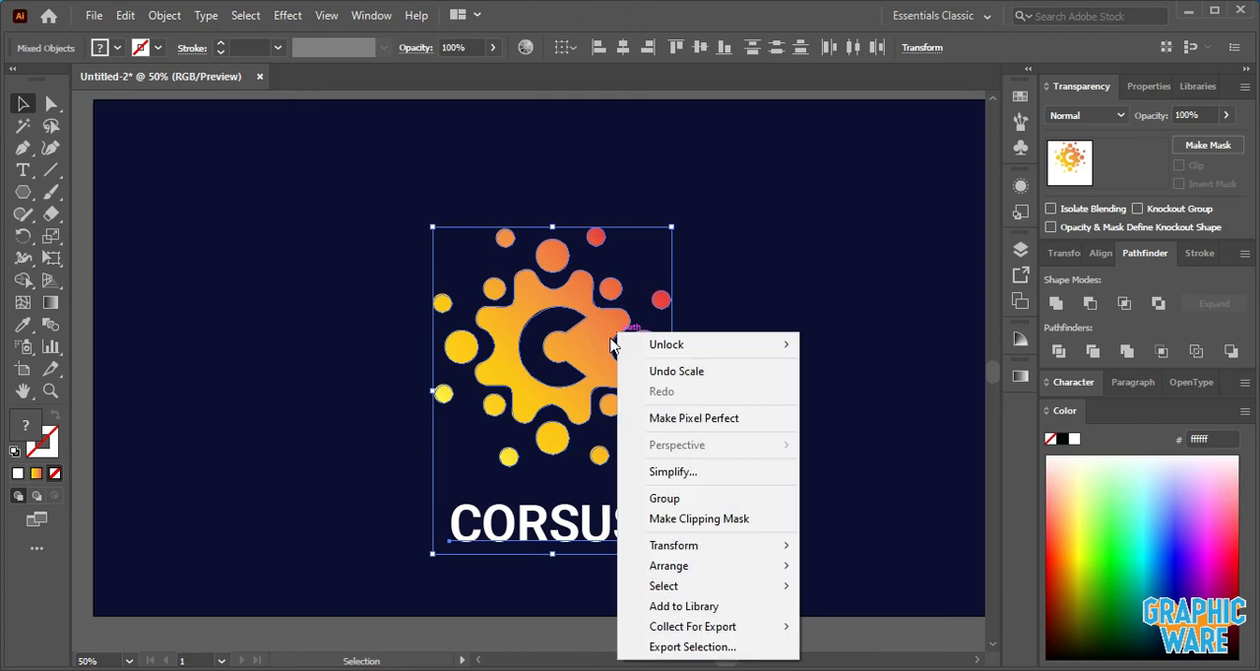
{"action": "left_click", "coordinate": [645, 495]}
{"action": "left_click", "coordinate": [623, 48]}
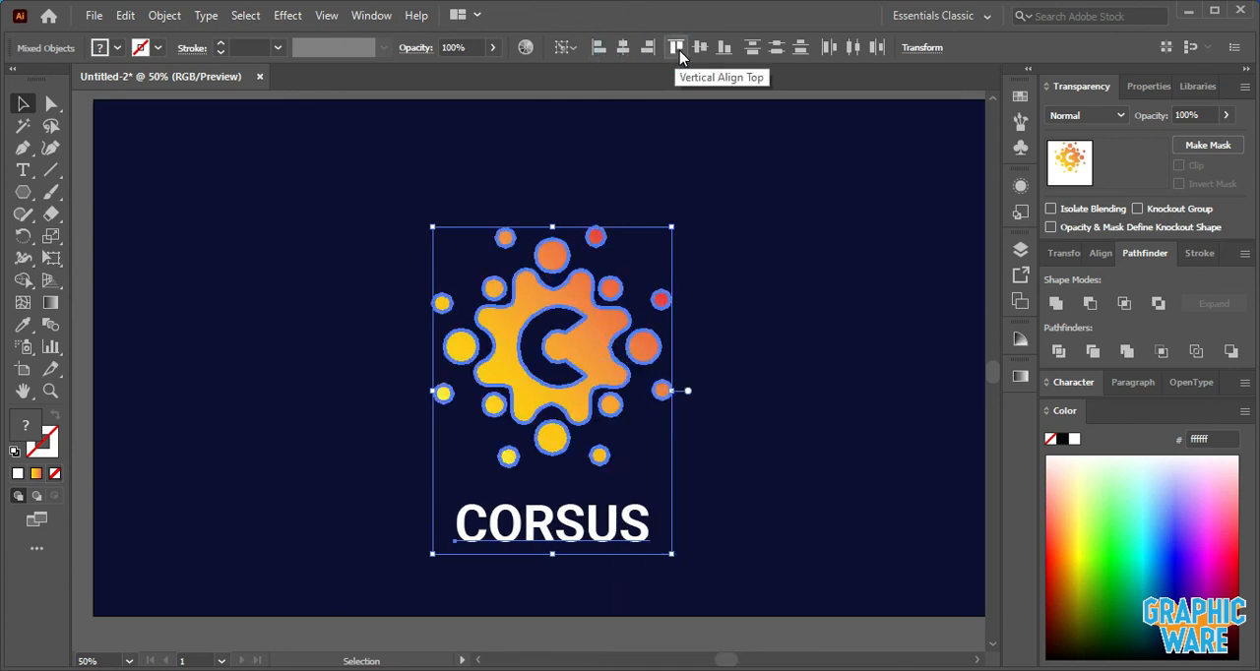
{"action": "left_click", "coordinate": [771, 188]}
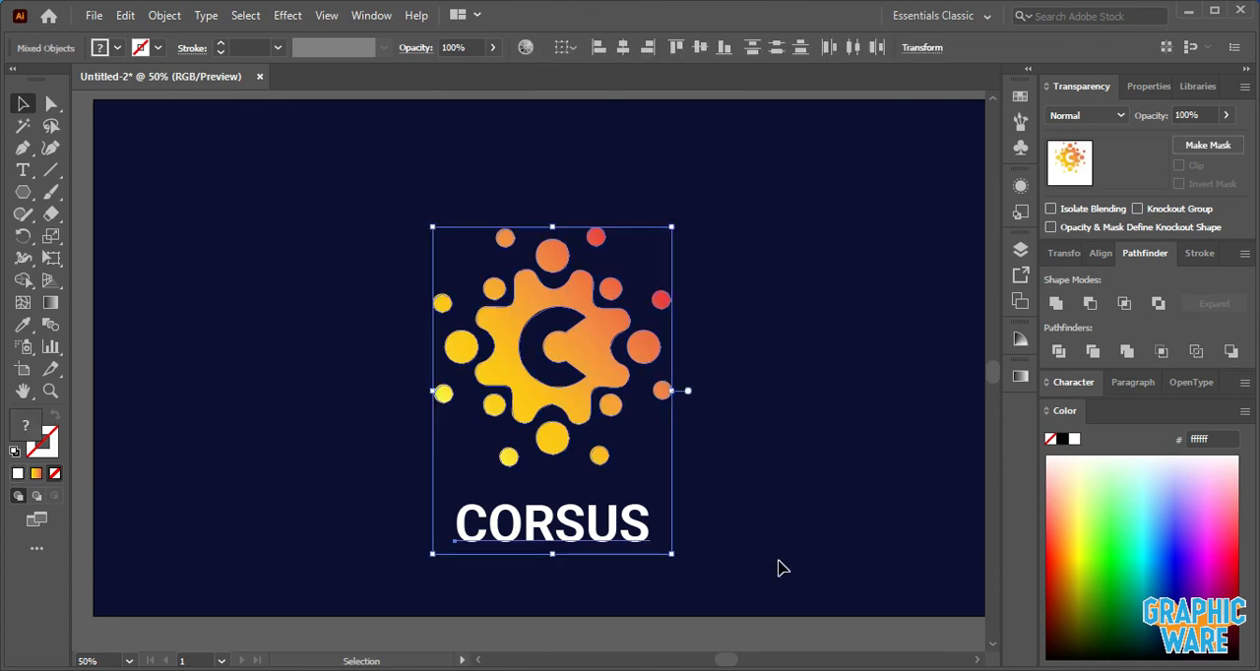
- Group the icon and wordmark, scale the group down slightly around its center, and deselect it
{"action": "key", "text": "ctrl+g"}
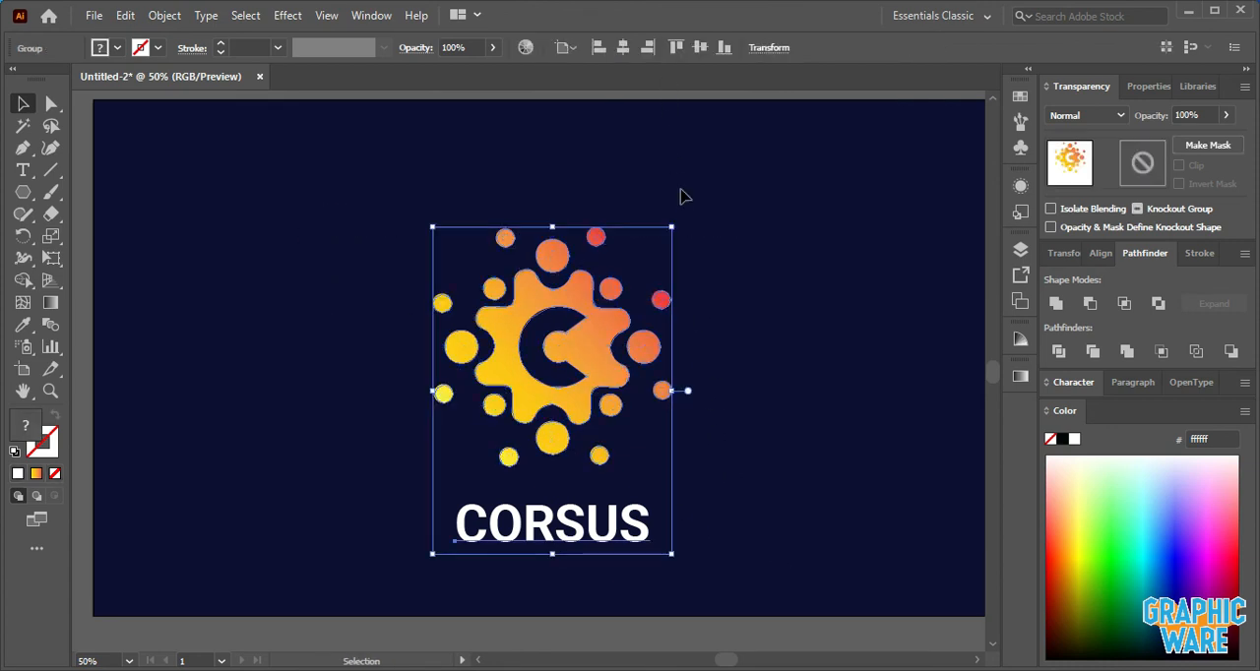
{"action": "left_click_drag", "start_coordinate": [671, 228], "coordinate": [668, 233]}
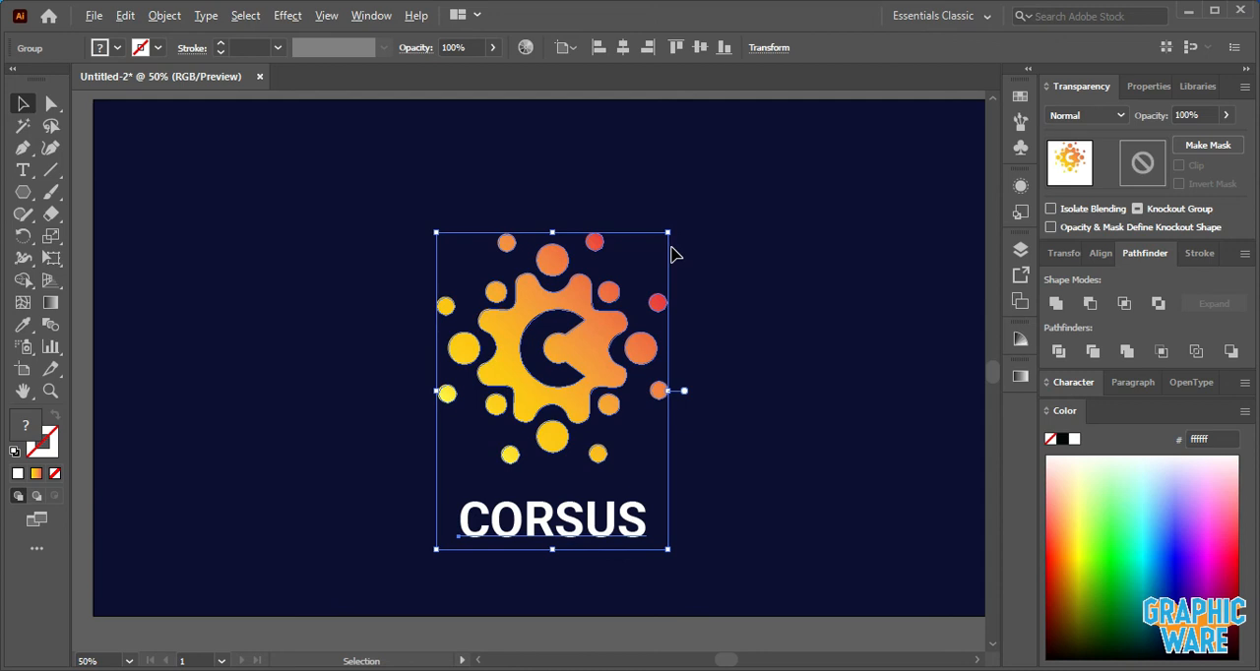
{"action": "scroll", "coordinate": [672, 249], "scroll_direction": "up", "scroll_amount": 1}
{"action": "scroll", "coordinate": [695, 267], "scroll_direction": "down", "scroll_amount": 1}
{"action": "scroll", "coordinate": [699, 276], "scroll_direction": "down", "scroll_amount": 1}
{"action": "left_click", "coordinate": [724, 297]}
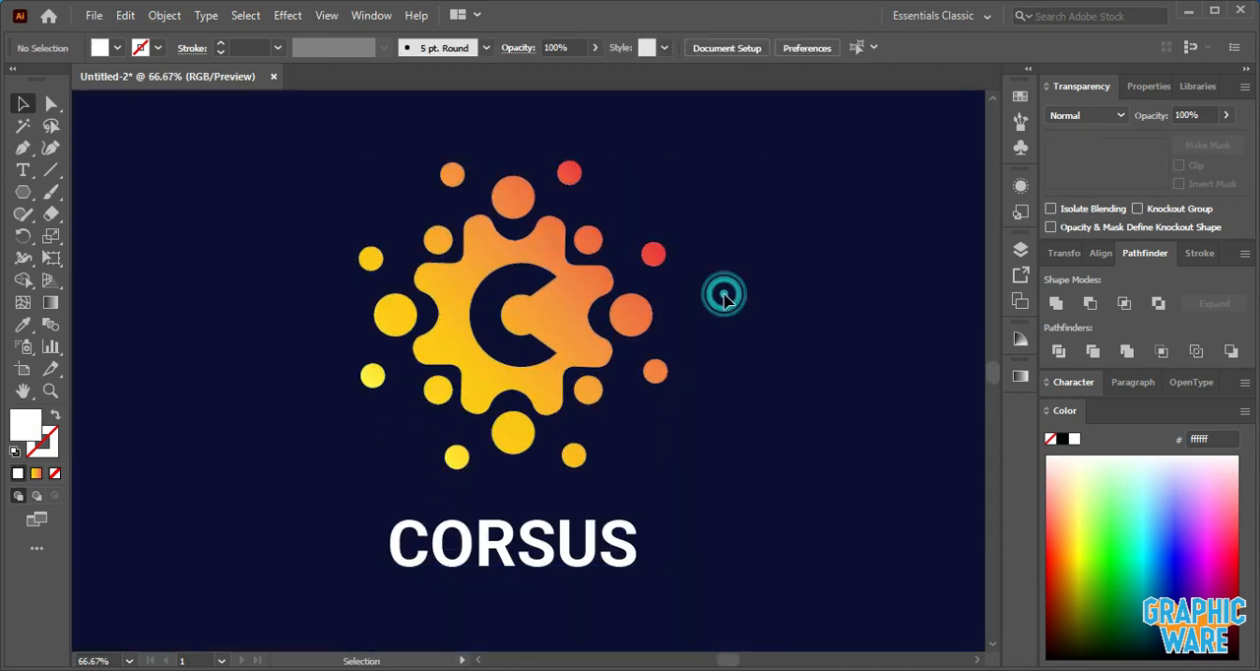